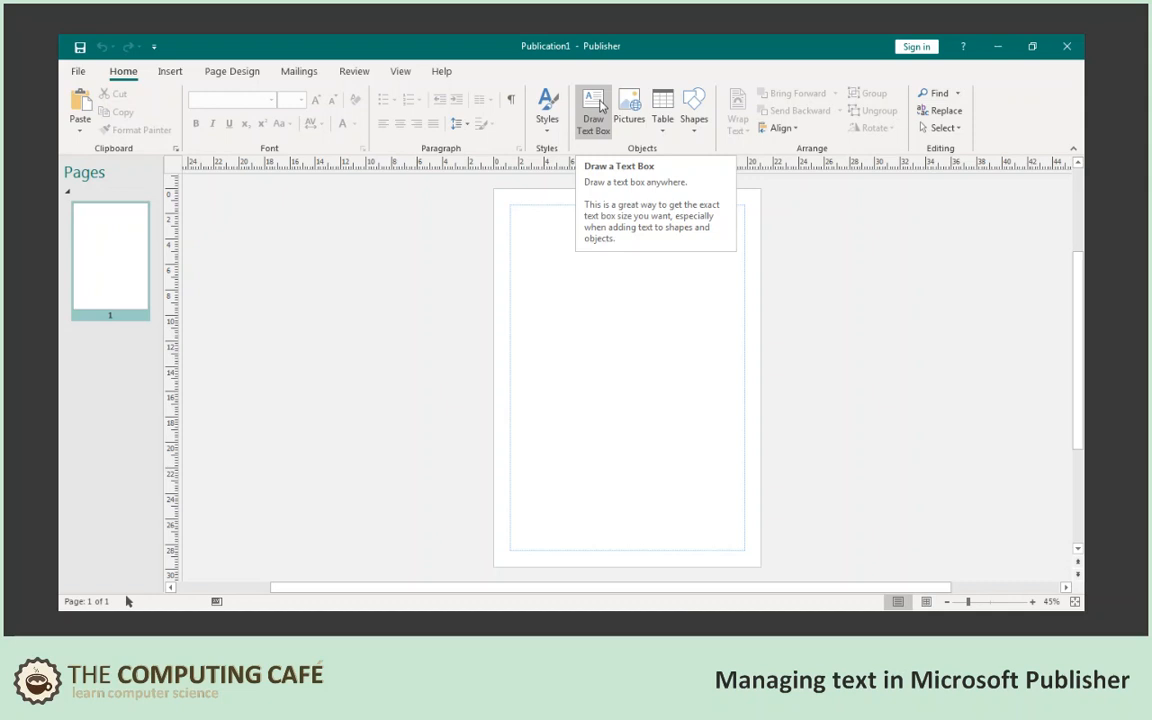
Step: Draw a text box about 18.5 × 8 cm across the upper part of the page, aligned with the margin guides
left_click(600, 108)
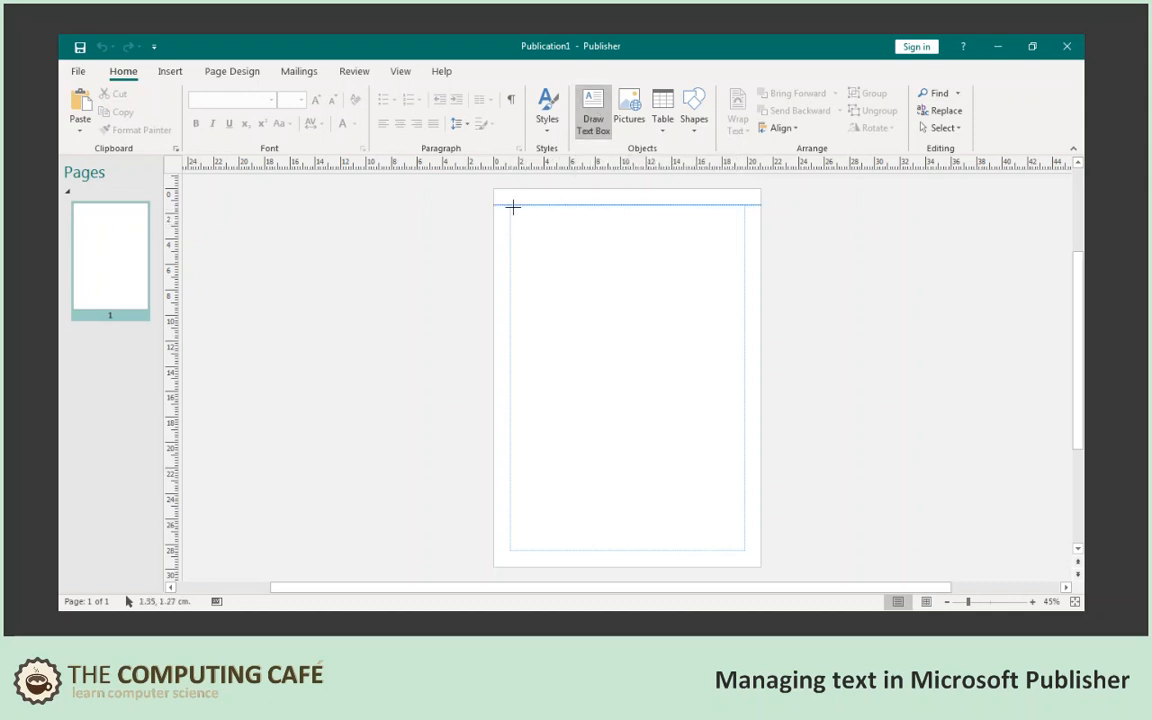
left_click_drag(510, 204, 744, 311)
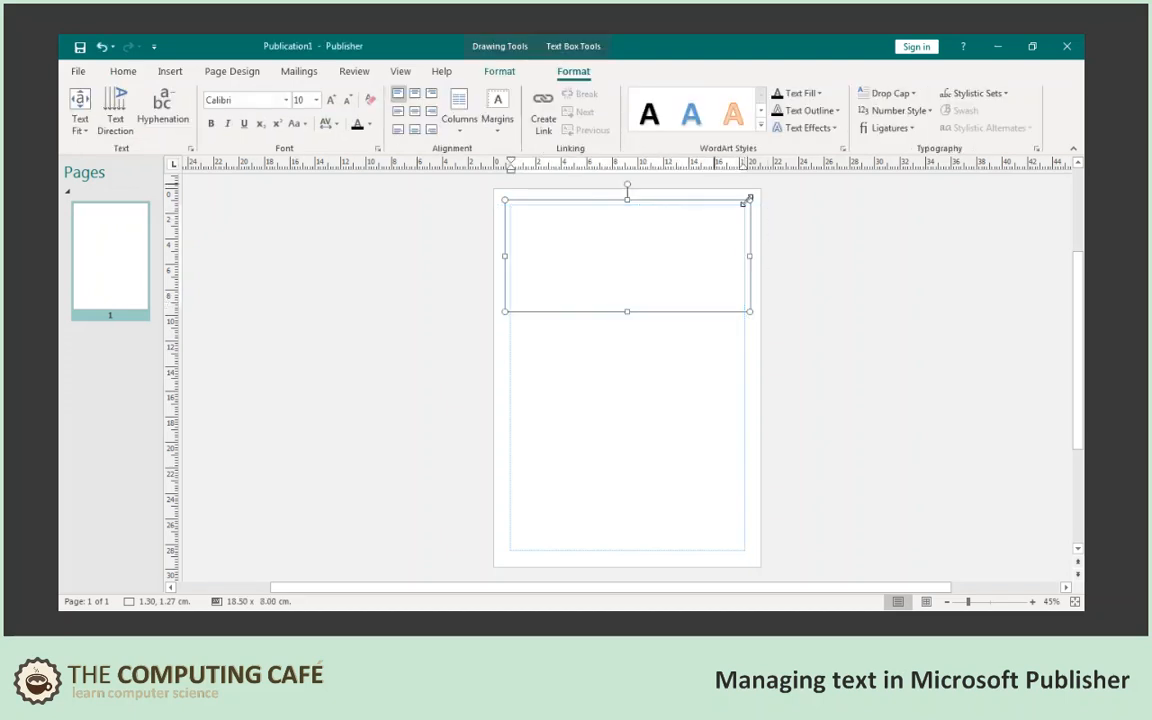
left_click(404, 72)
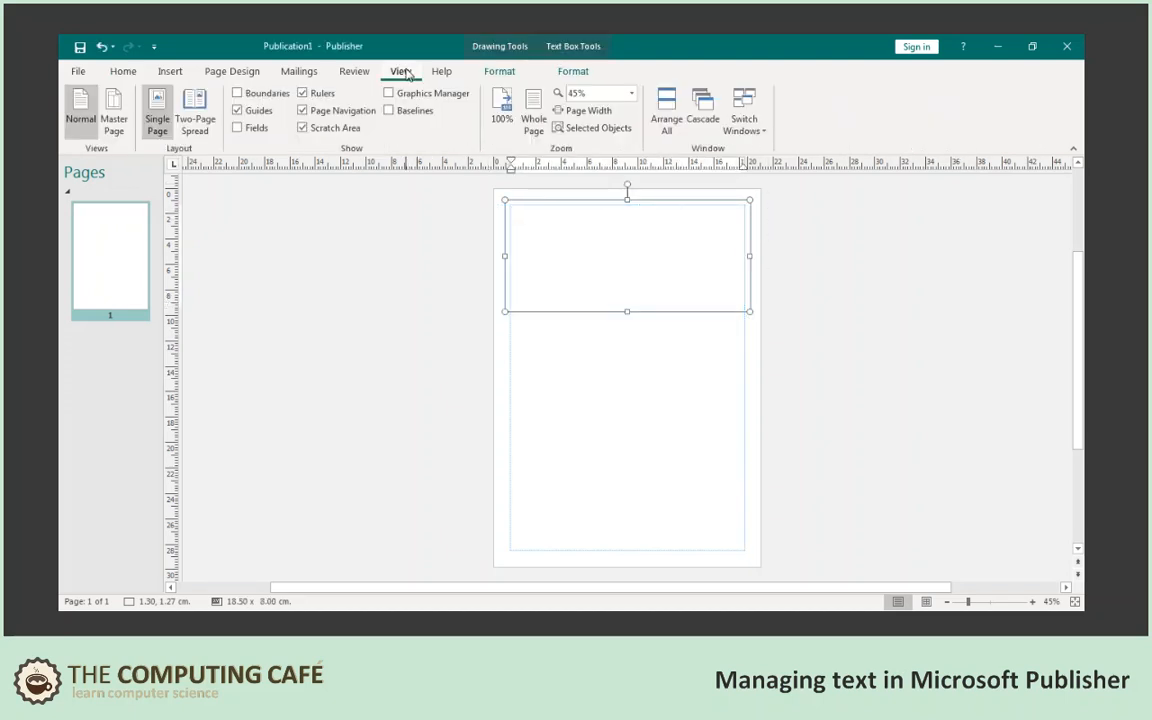
left_click(585, 110)
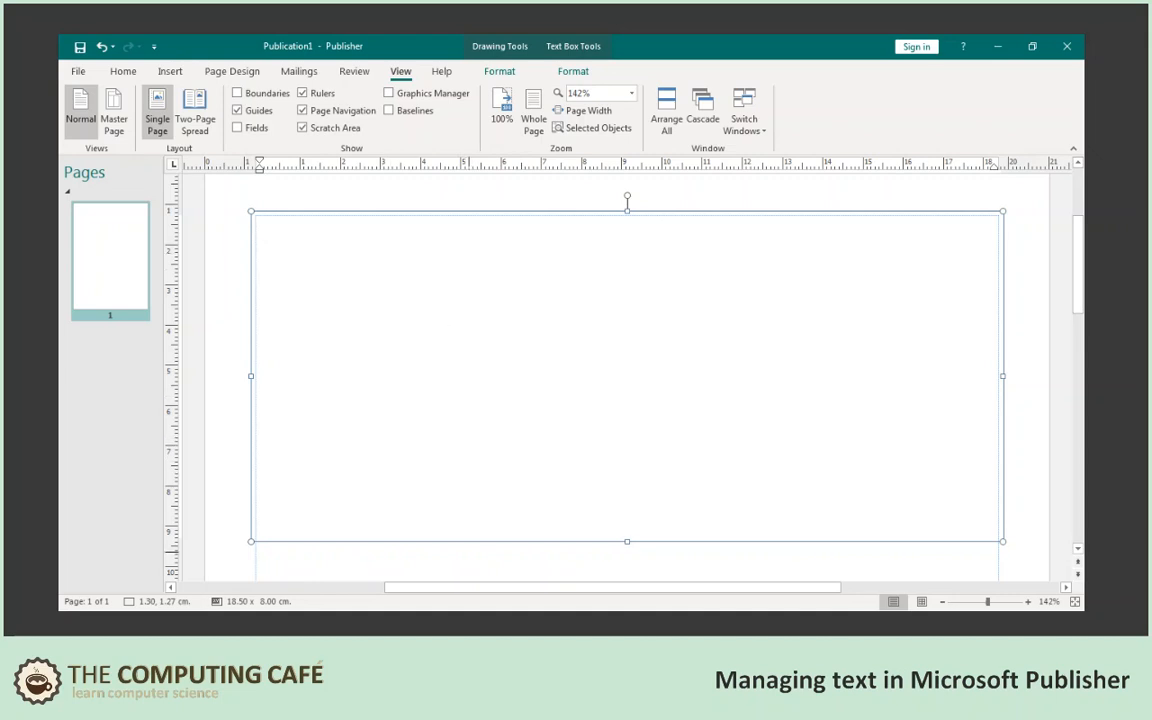
Step: Switch to the browser and copy all five Lorem Ipsum paragraphs from the lipsum.com page
key("alt+Tab")
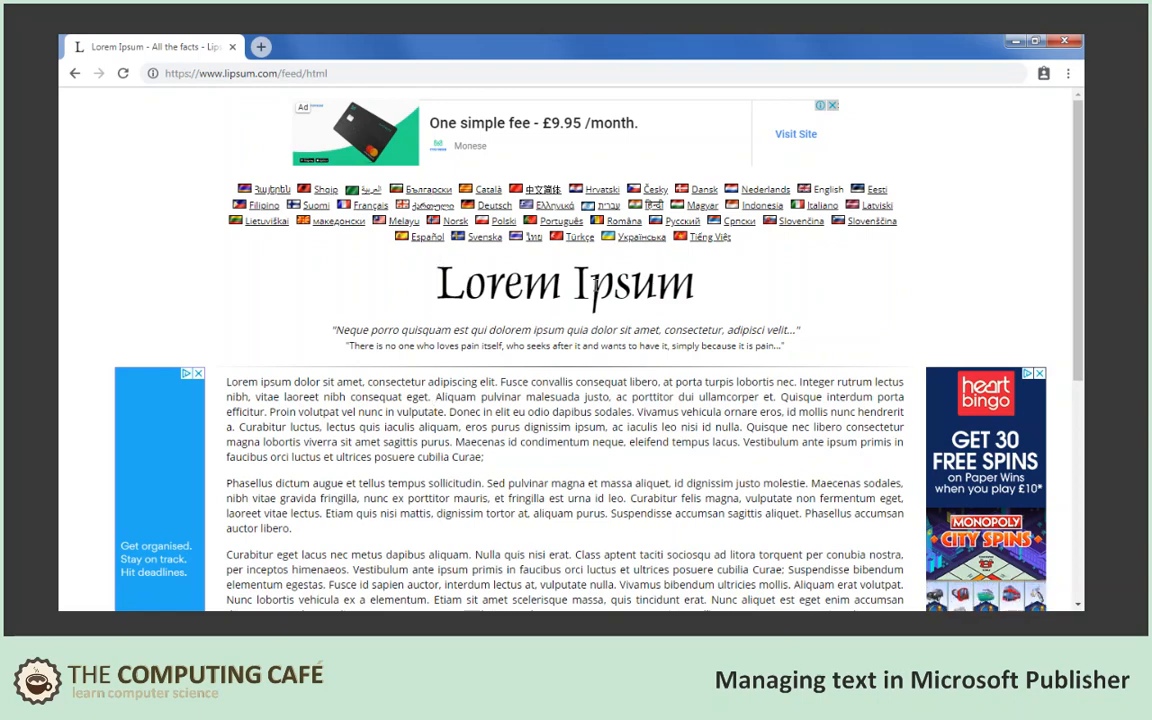
scroll(474, 390, "down", 3)
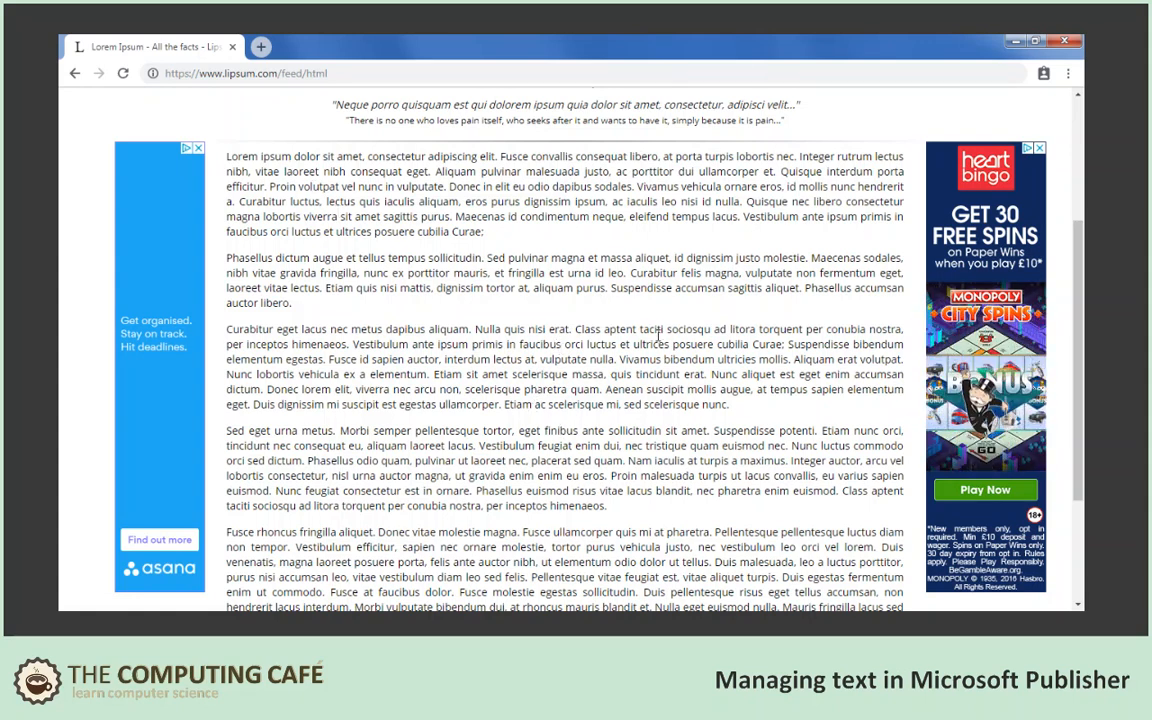
scroll(501, 258, "down", 3)
scroll(501, 258, "up", 4)
scroll(502, 260, "down", 2)
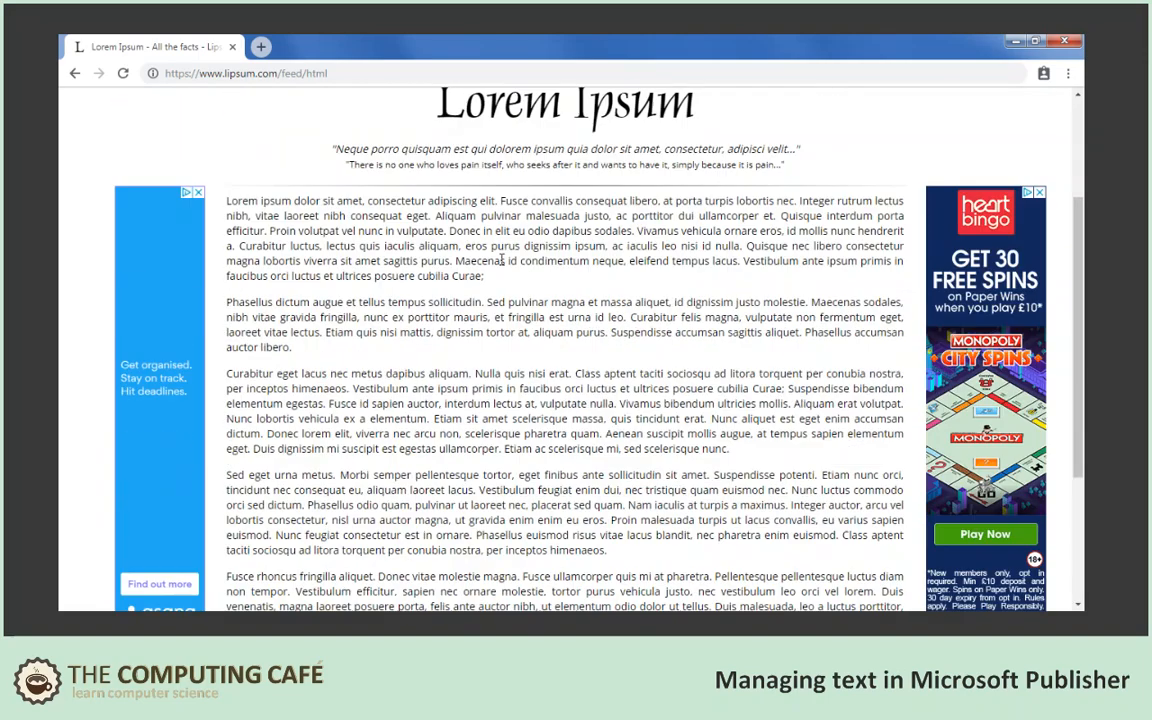
scroll(501, 258, "down", 1)
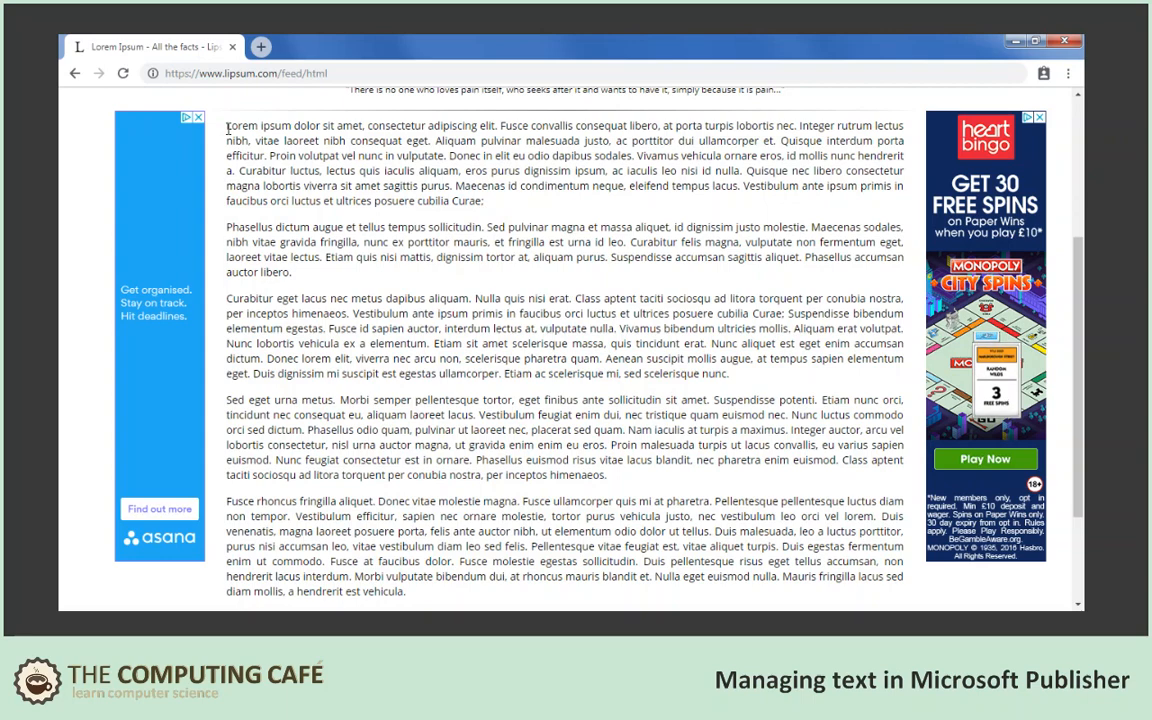
left_click_drag(228, 127, 382, 477)
scroll(325, 298, "down", 2)
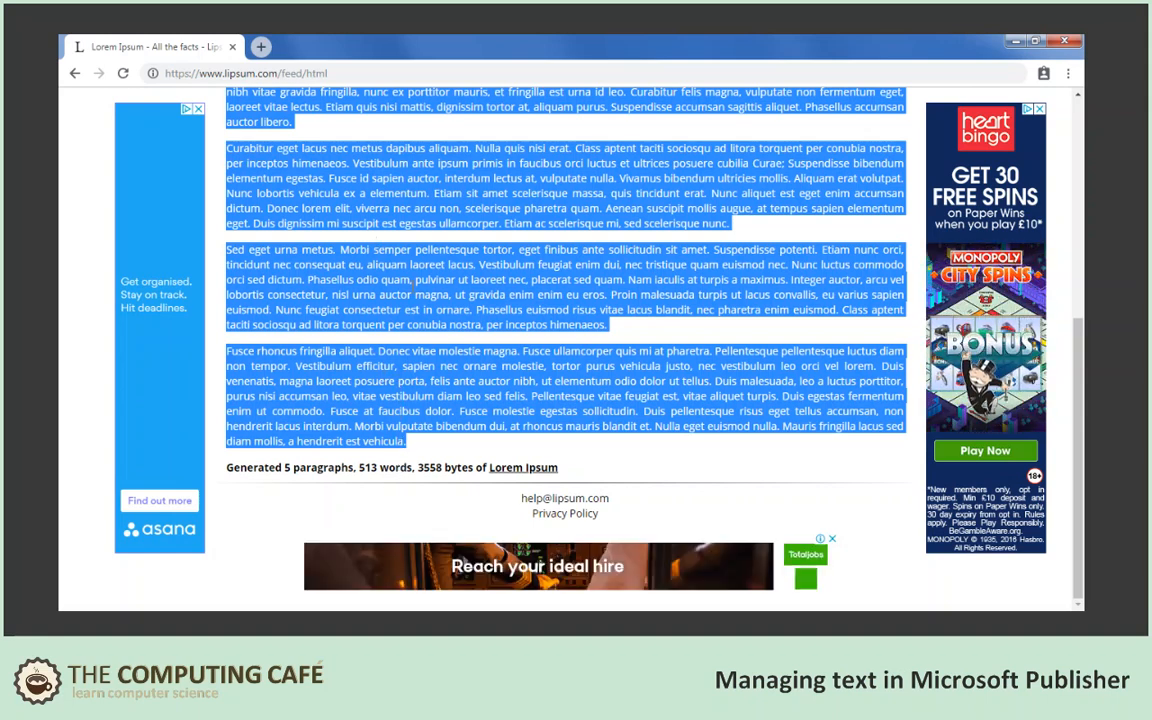
right_click(413, 285)
left_click(452, 302)
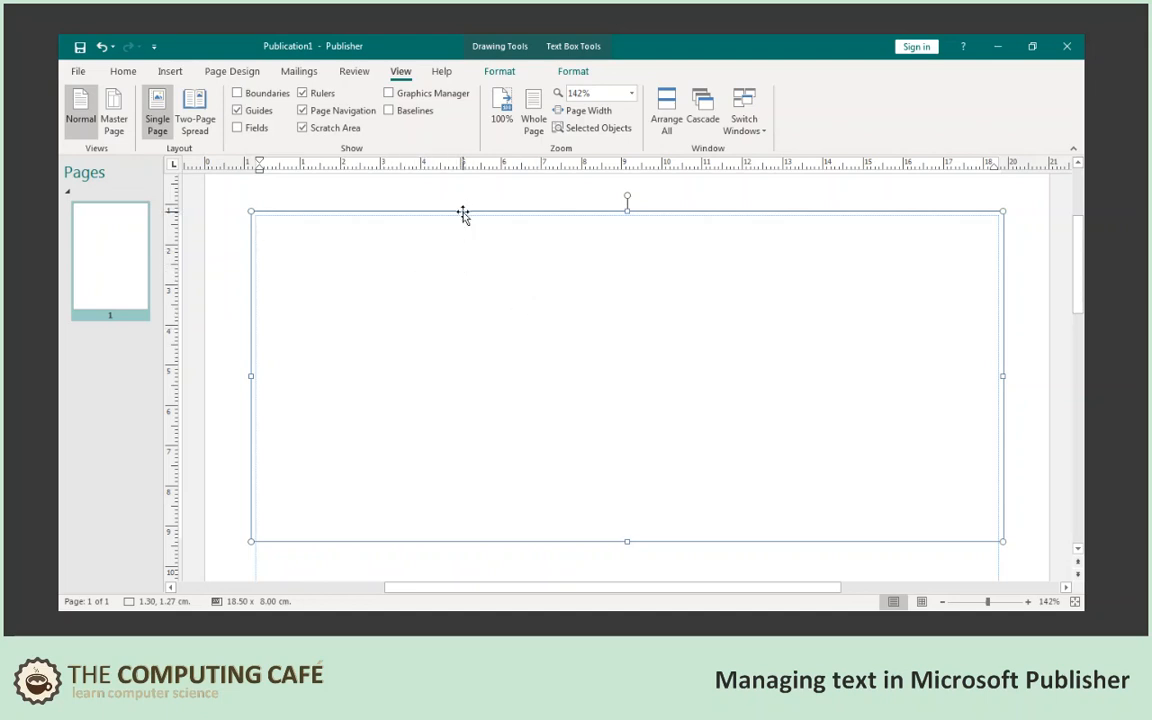
Step: Give the text box in Publisher a grey shape outline from the scheme colours
left_click(505, 74)
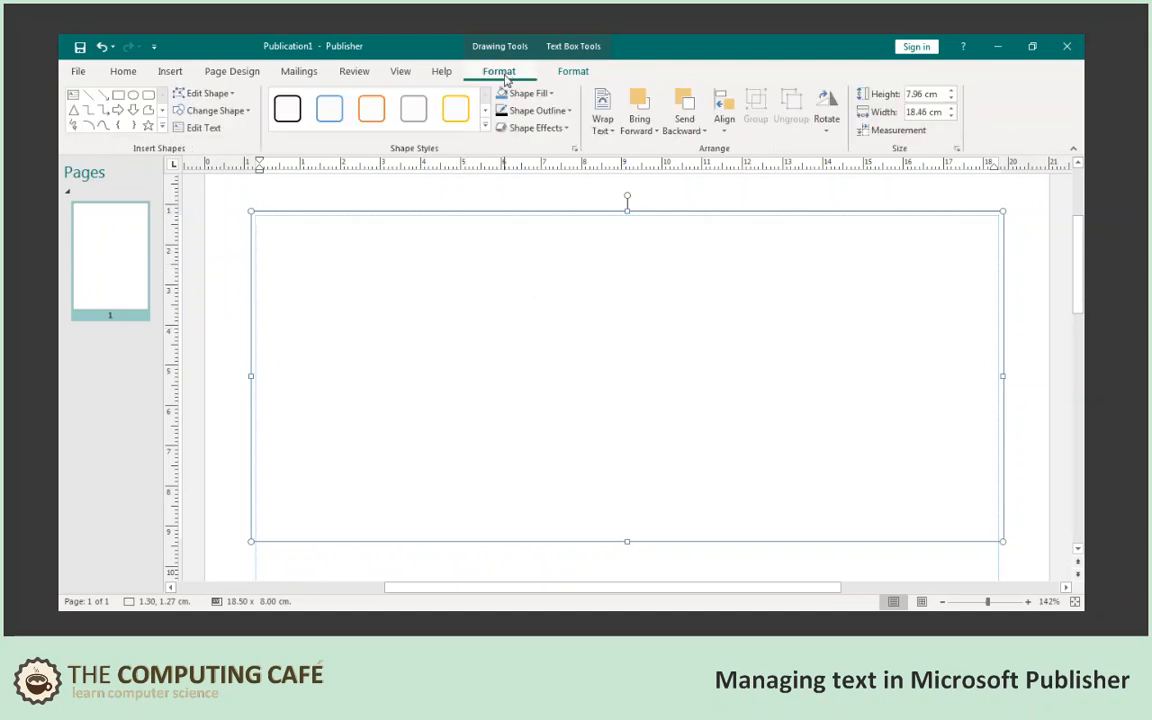
left_click(566, 111)
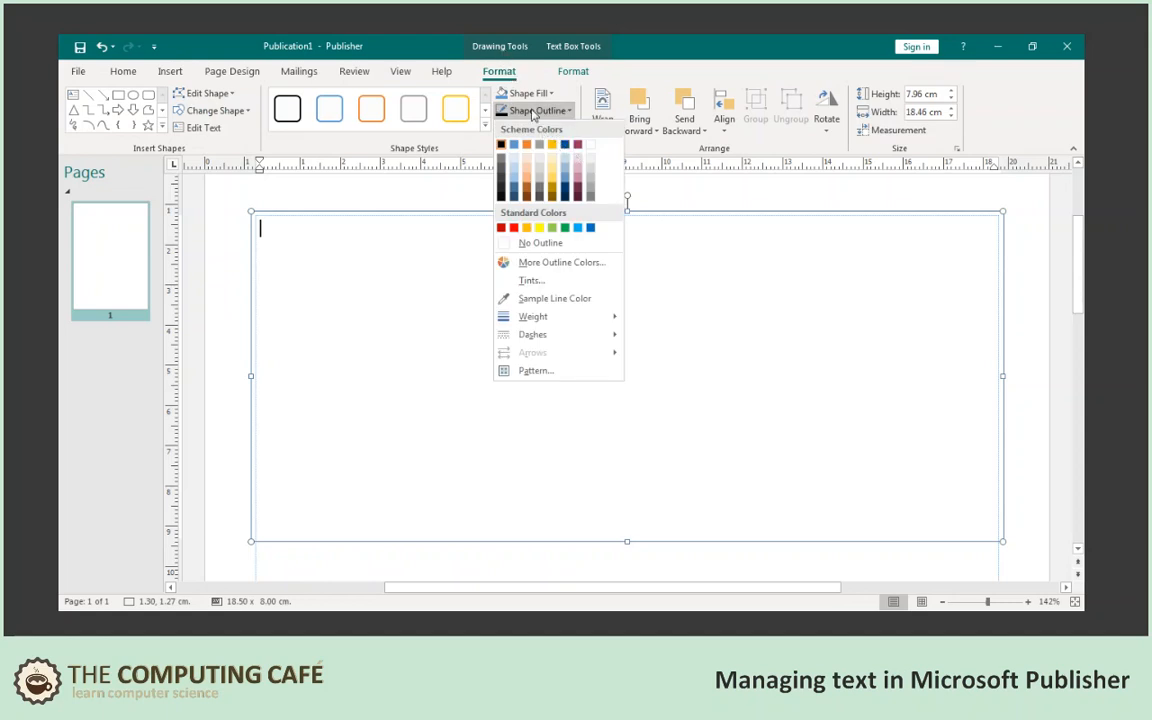
left_click(541, 149)
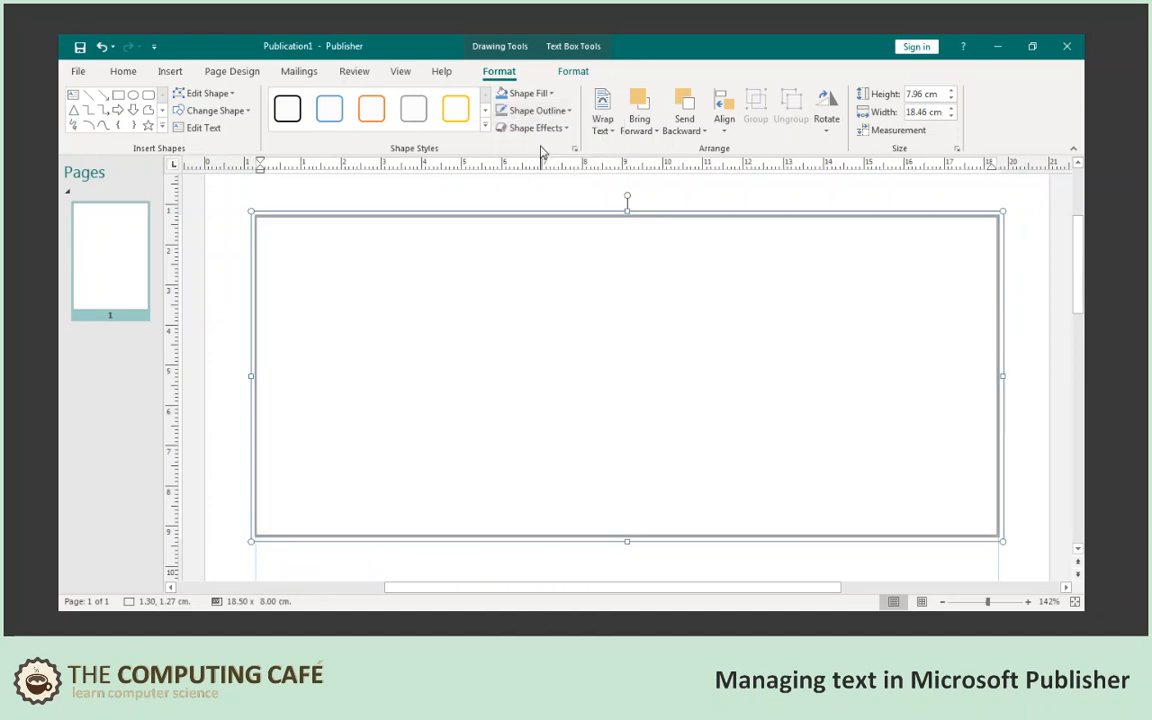
left_click(532, 210)
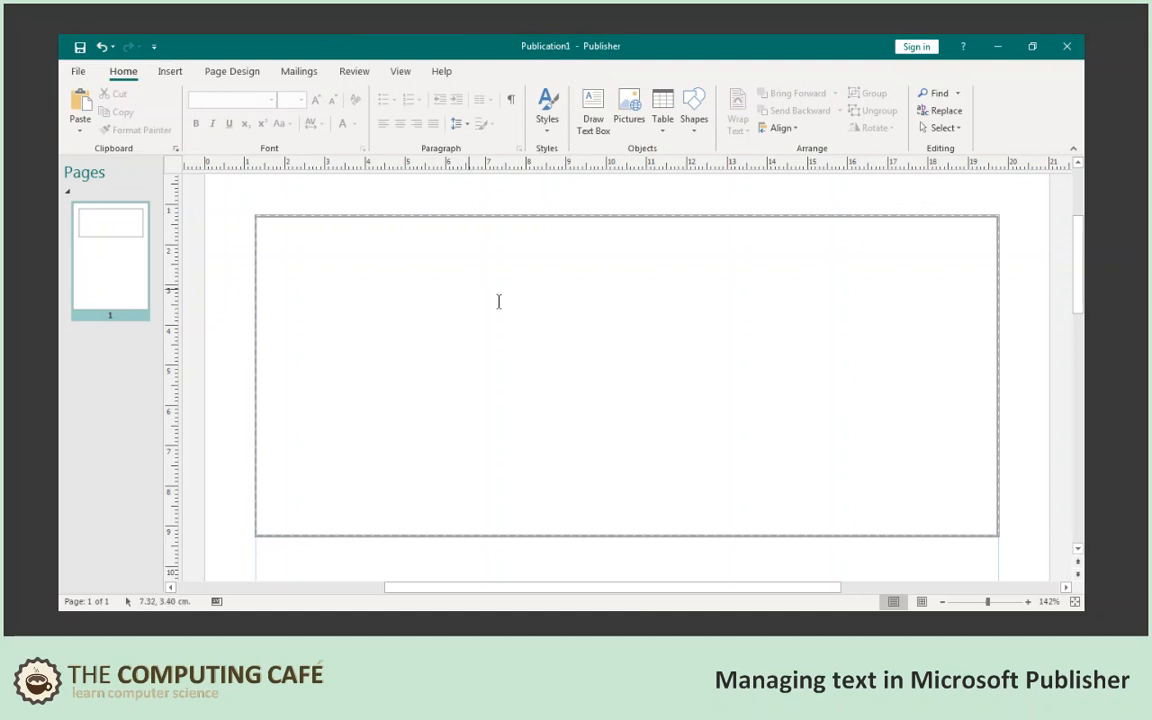
Step: Paste the copied Lorem Ipsum paragraphs into the outlined text box, keeping text only
left_click(404, 264)
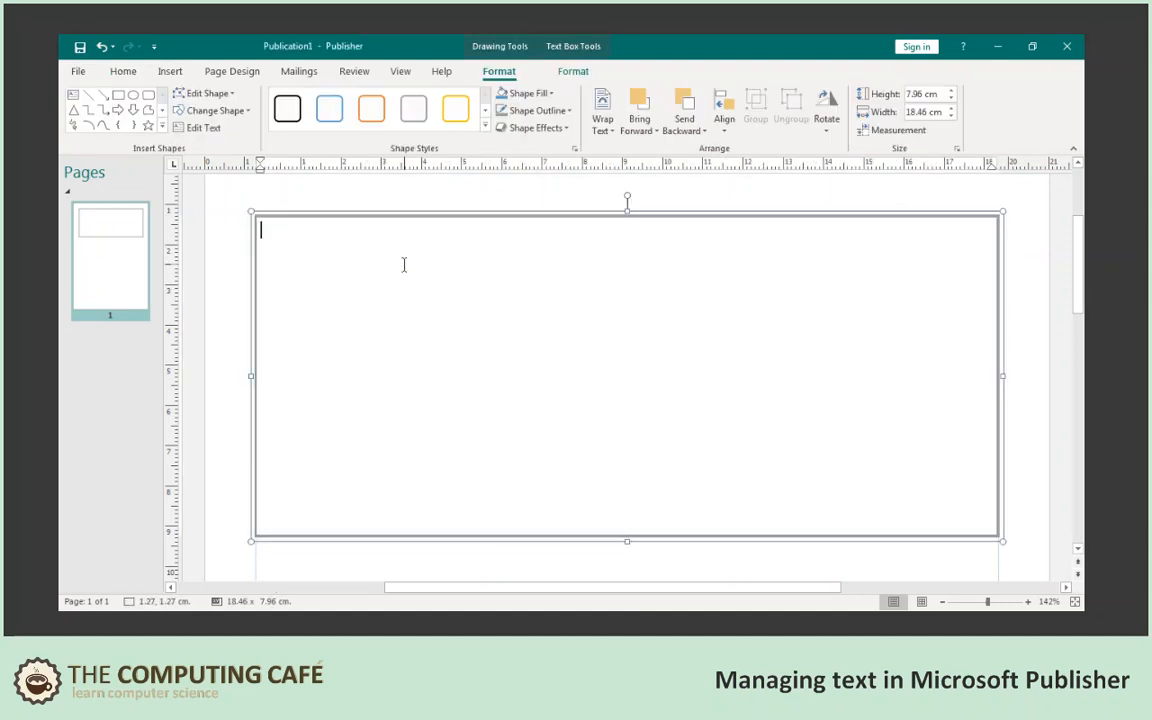
right_click(318, 250)
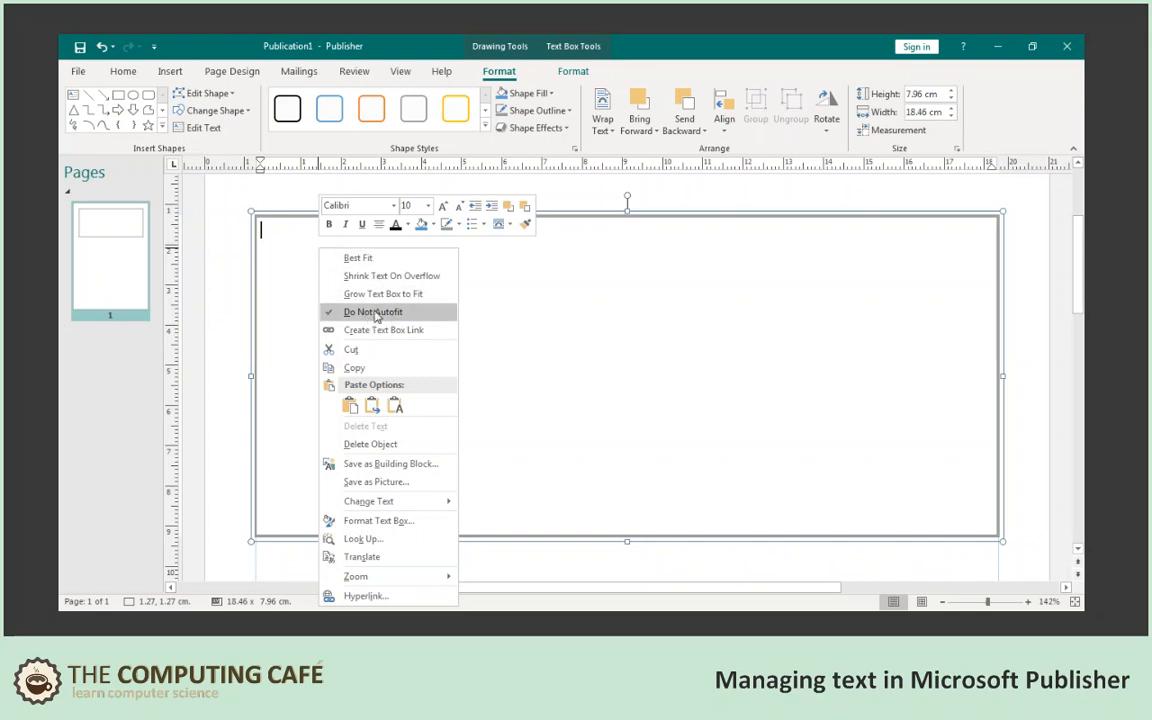
left_click(395, 405)
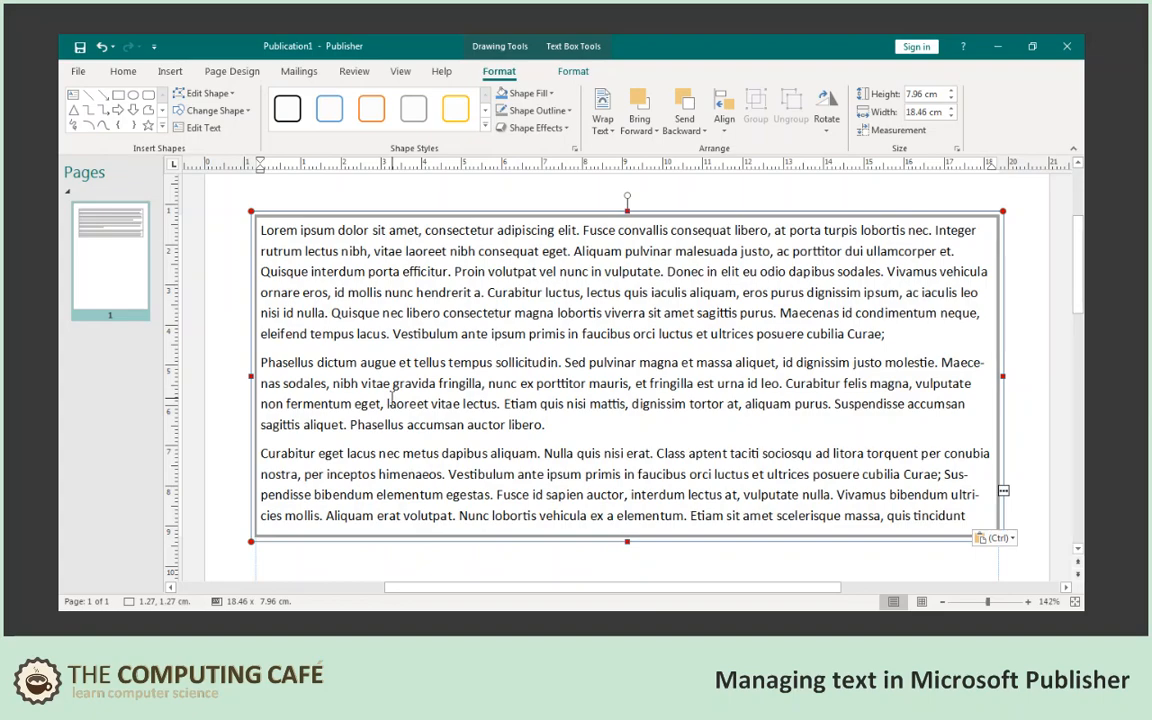
Step: Review the full source text on the lipsum.com page in the browser and return to the publication
key("alt+Tab")
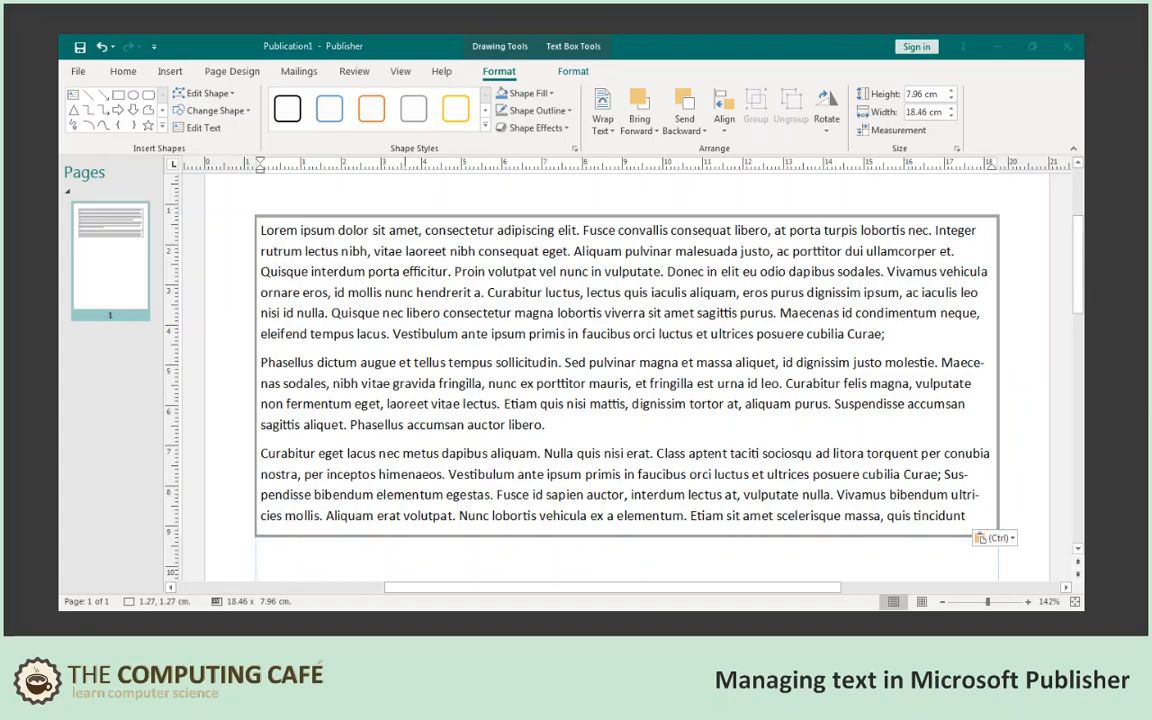
scroll(578, 440, "up", 10)
scroll(578, 440, "down", 9)
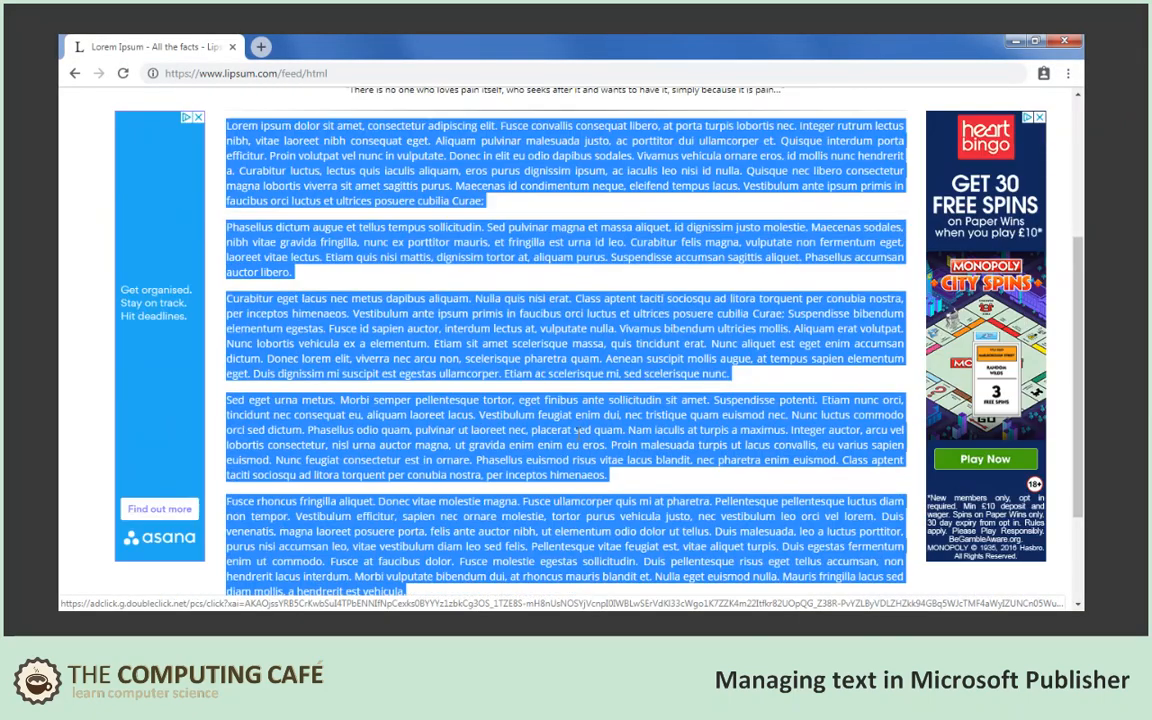
key("alt+Tab")
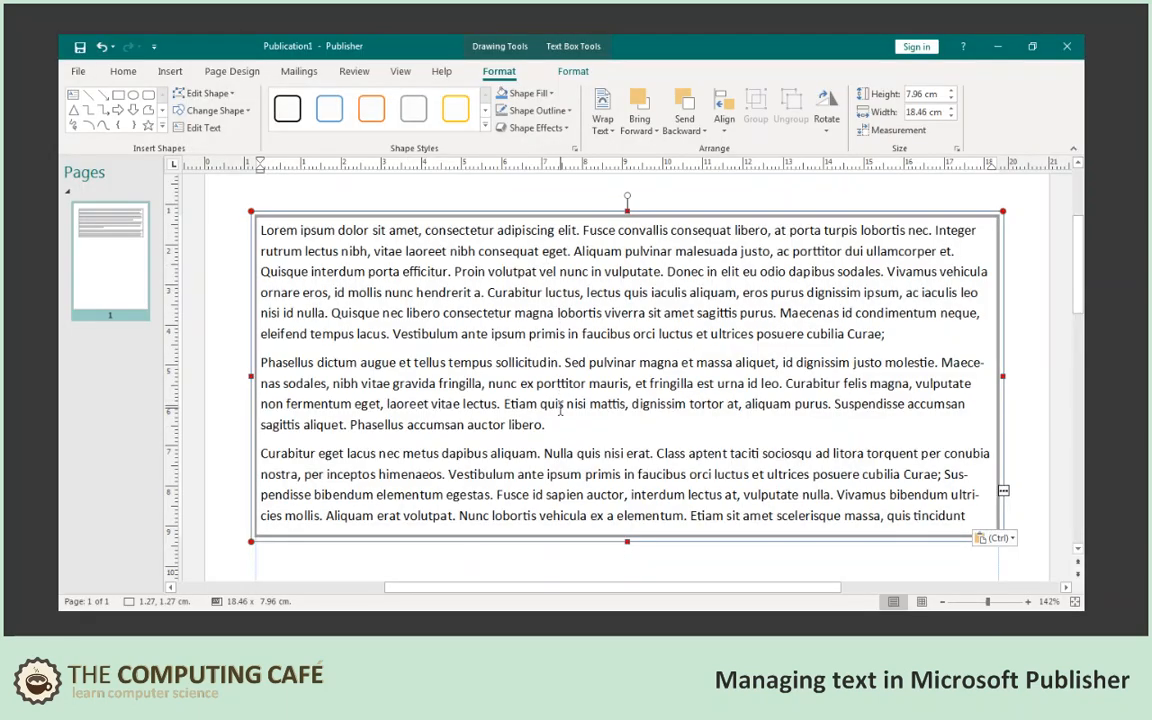
Step: Try stretching the text box's bottom edge to a height of about 12.8 cm and bring it back to about 8 cm
left_click(600, 570)
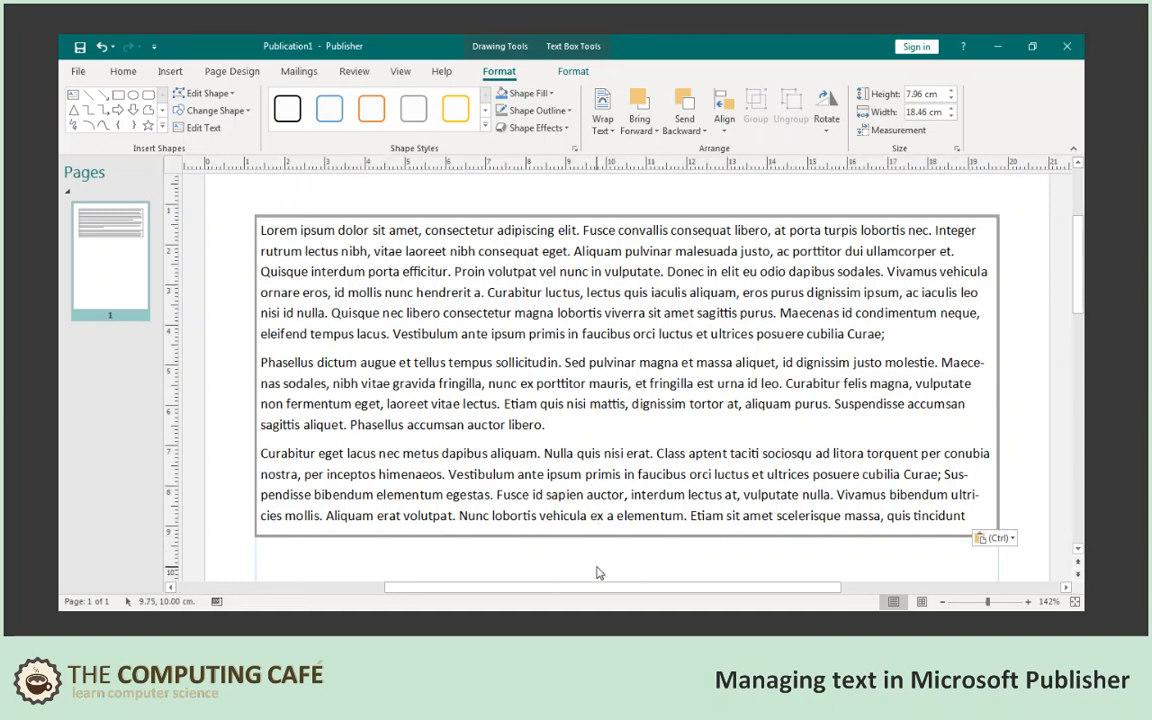
left_click(599, 453)
scroll(601, 457, "down", 1)
scroll(601, 461, "down", 5)
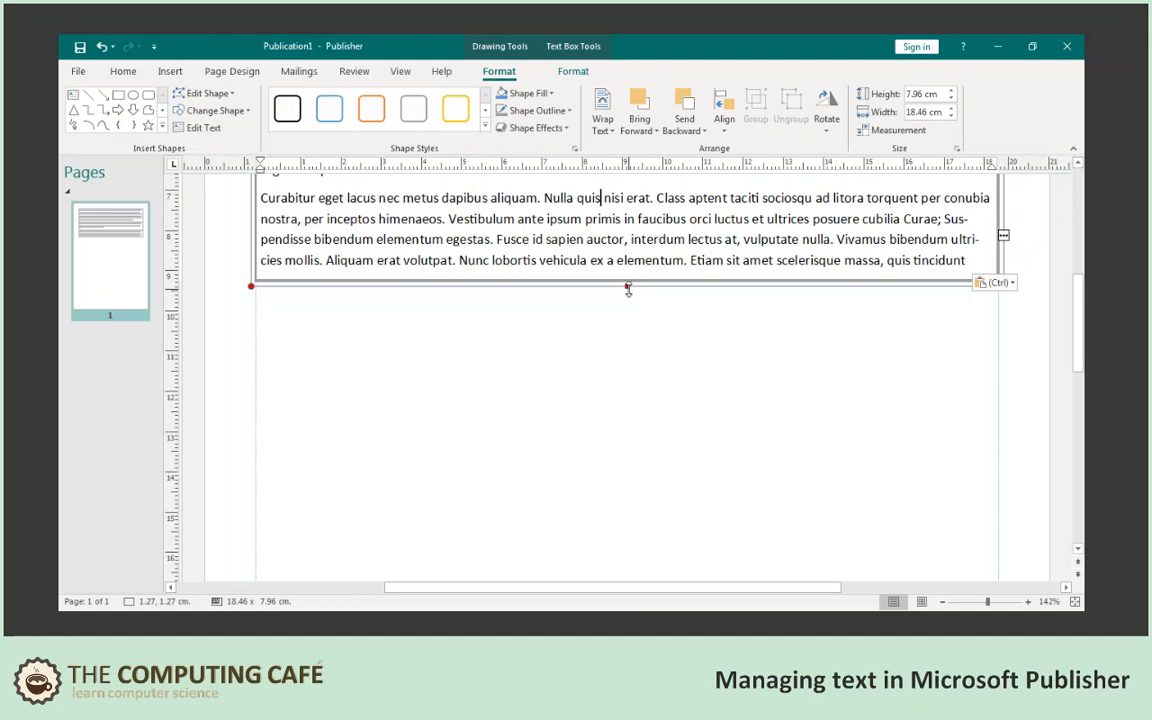
mouse_move(627, 285)
left_mouse_down()
mouse_move(632, 419)
mouse_move(640, 289)
left_mouse_up()
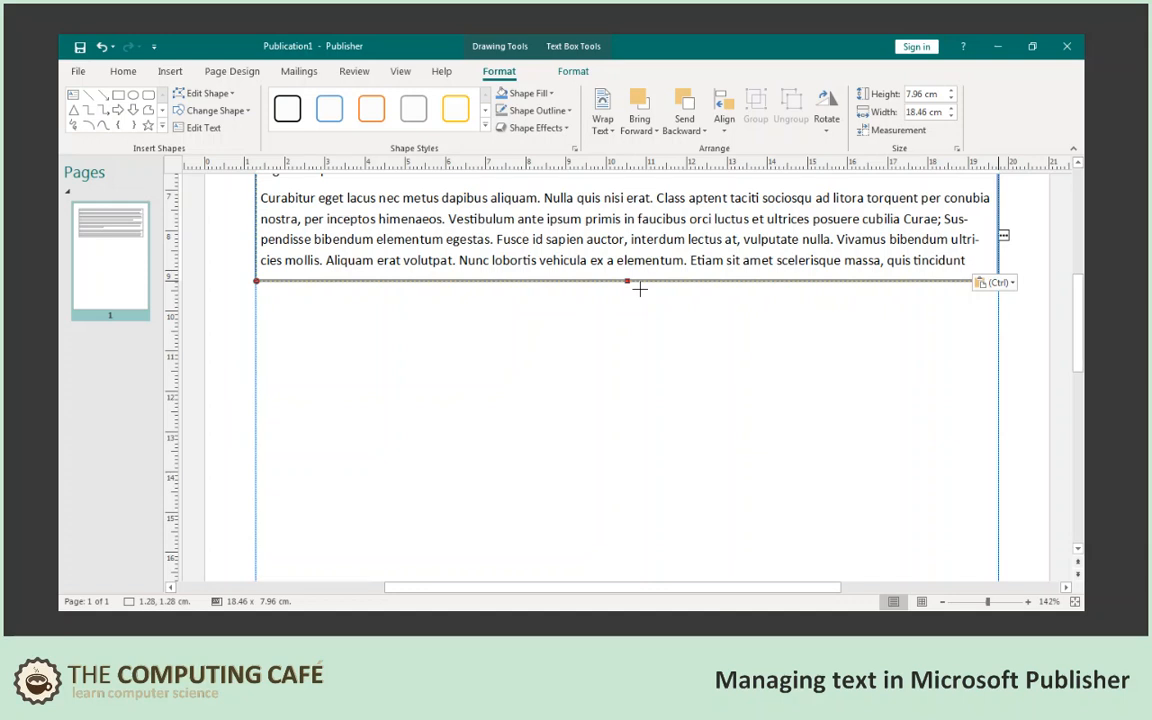
left_click_drag(640, 289, 640, 407)
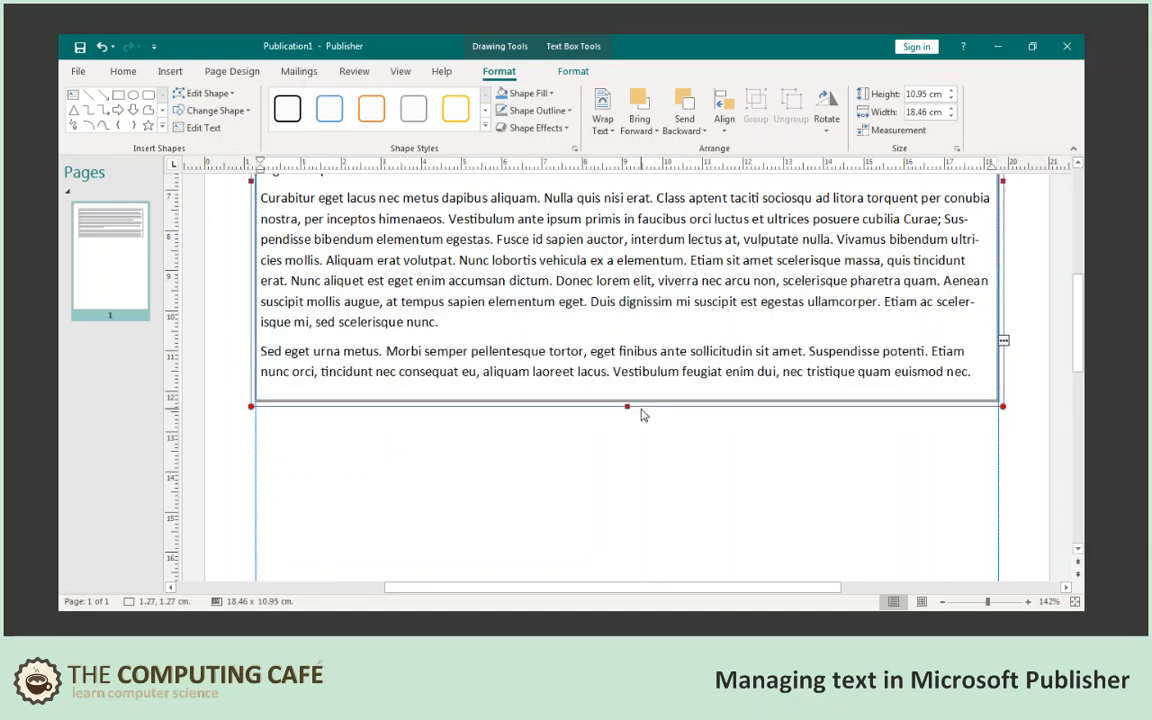
left_click(601, 198)
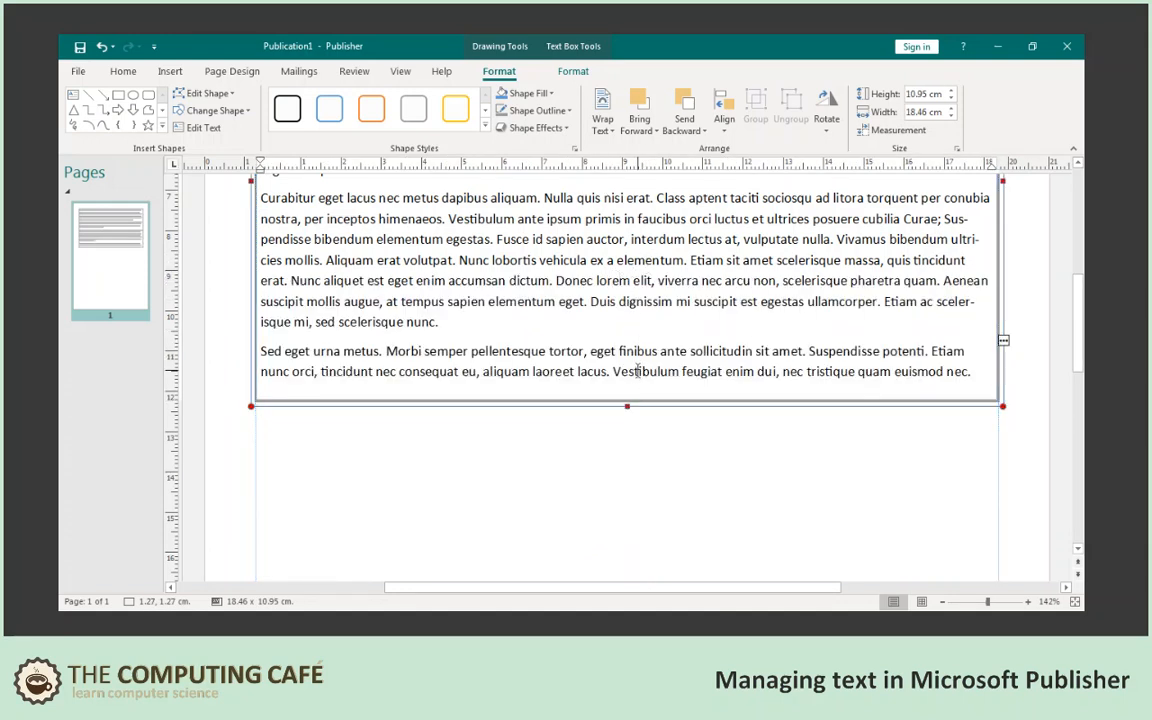
left_click_drag(627, 405, 628, 476)
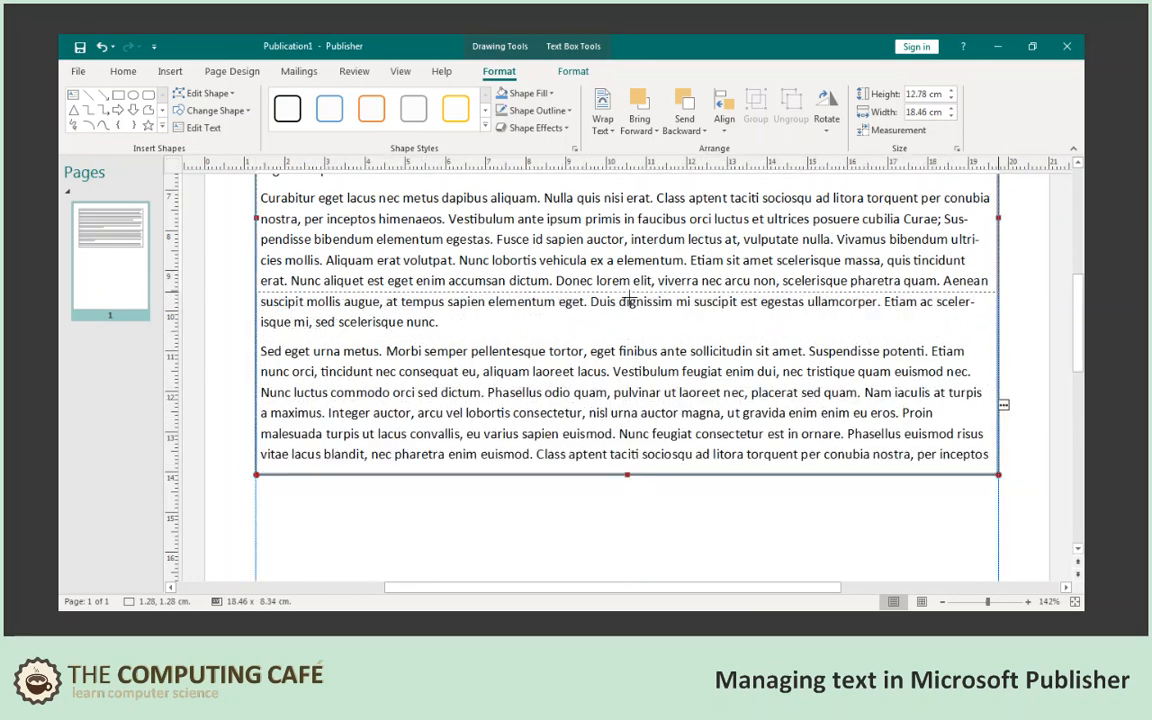
left_click_drag(628, 286, 627, 285)
scroll(640, 300, "up", 3)
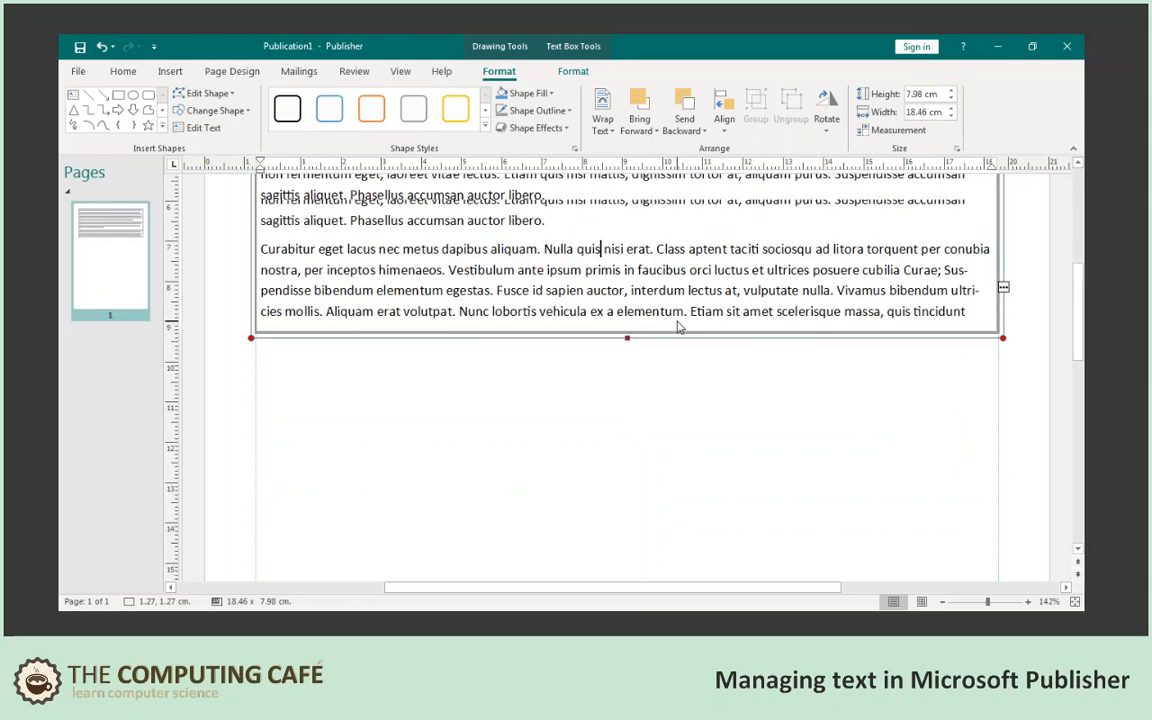
scroll(676, 320, "up", 2)
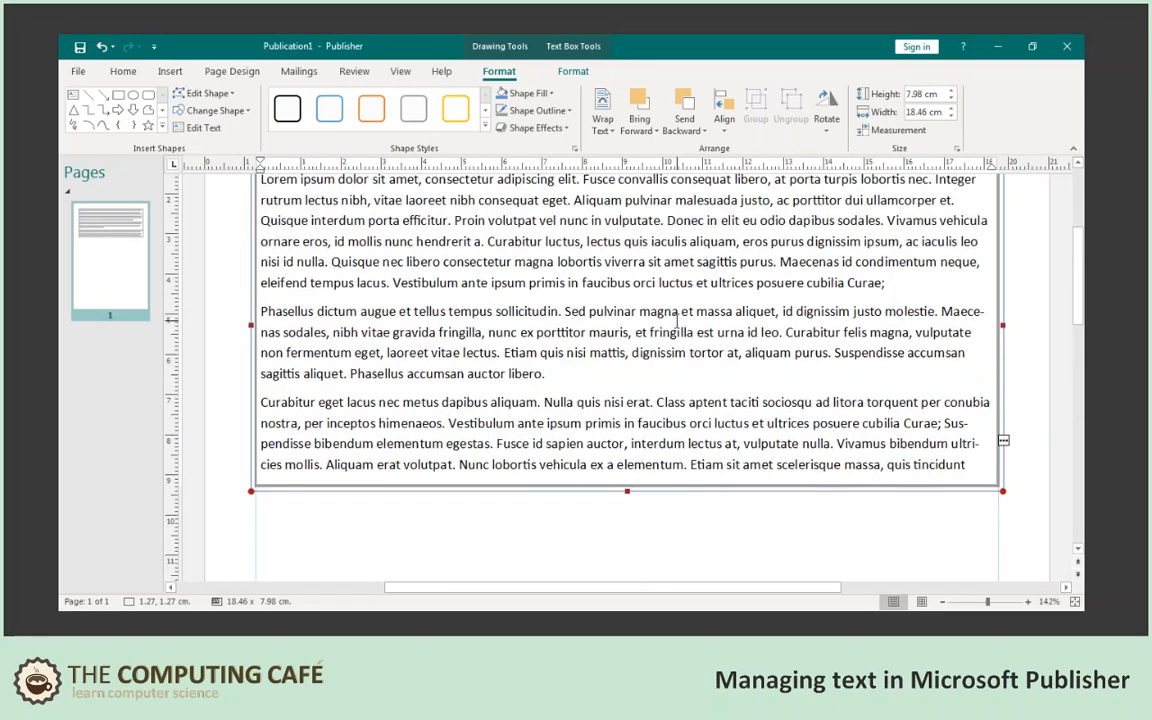
scroll(670, 340, "down", 2)
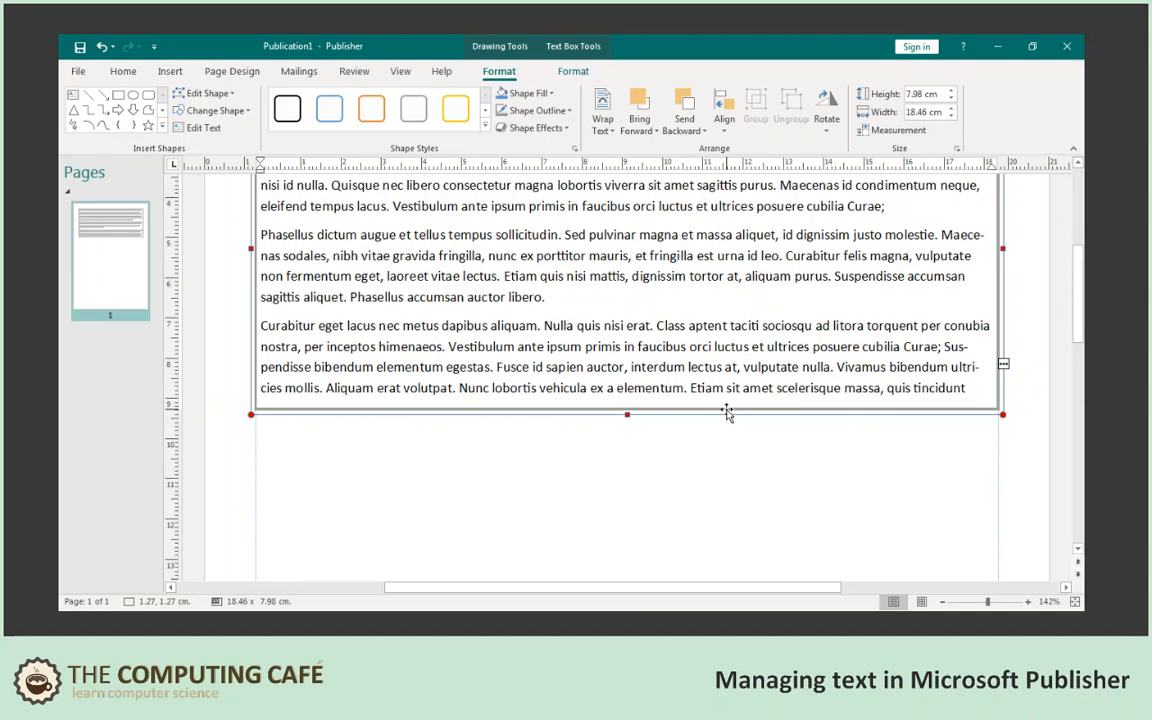
Step: Deselect the text box and display the whole page
left_click(600, 325)
left_click(792, 467)
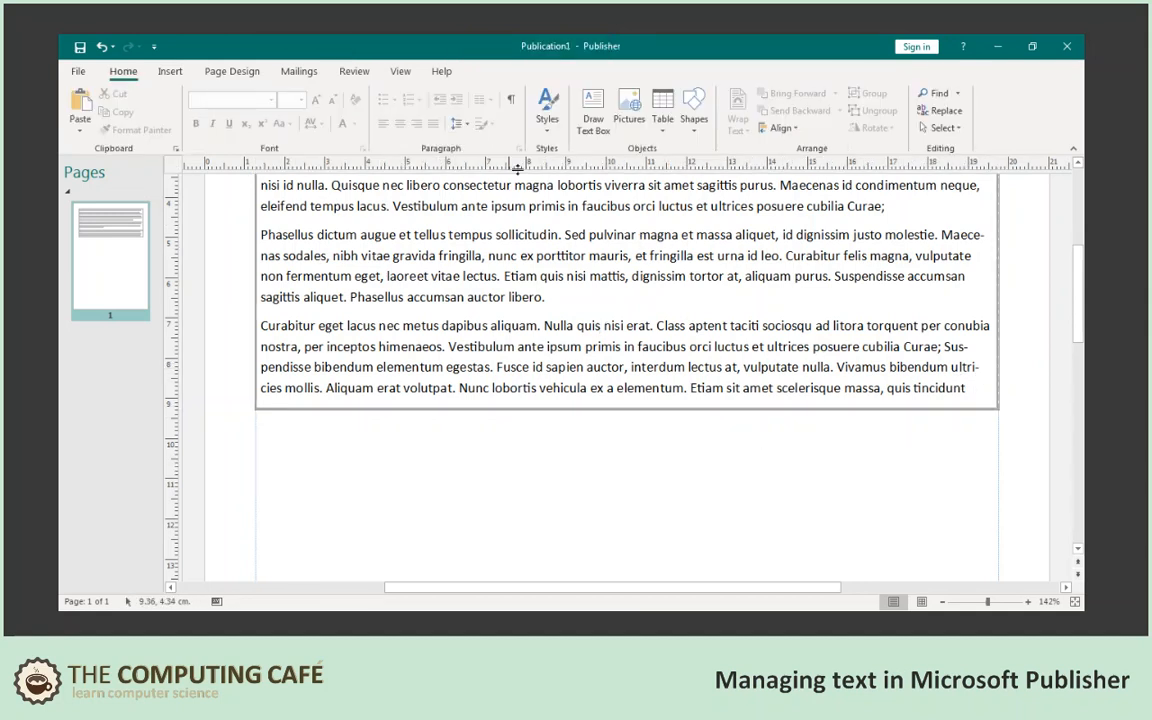
left_click(400, 72)
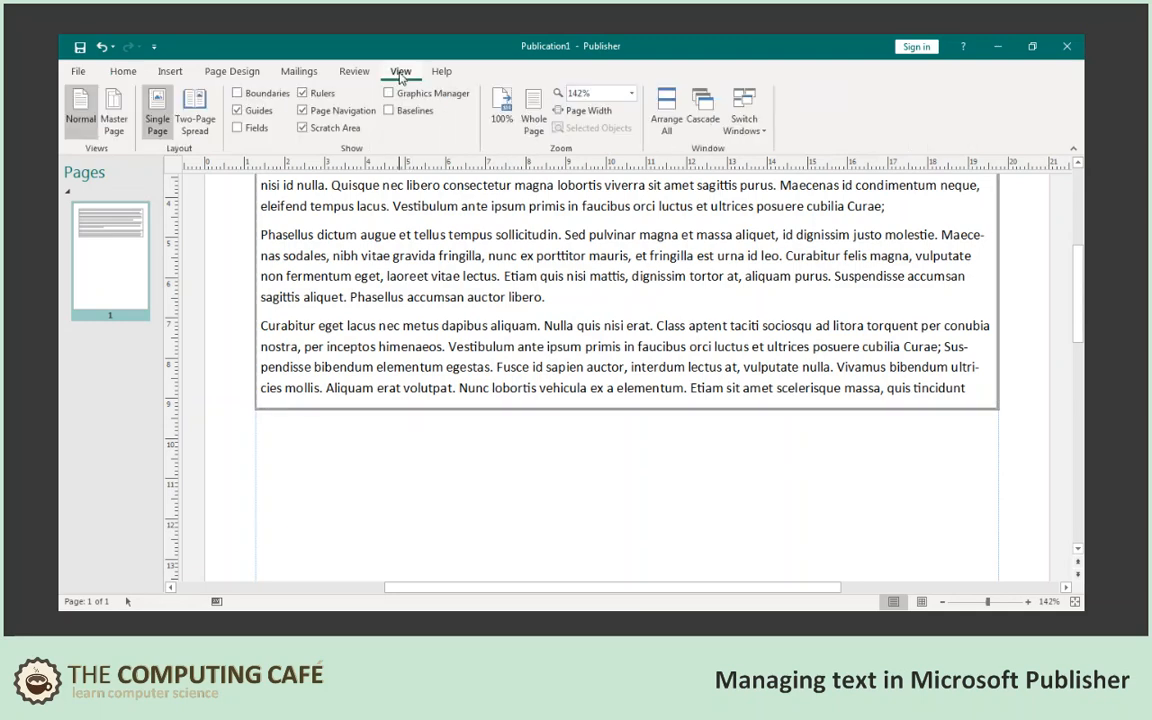
left_click(533, 112)
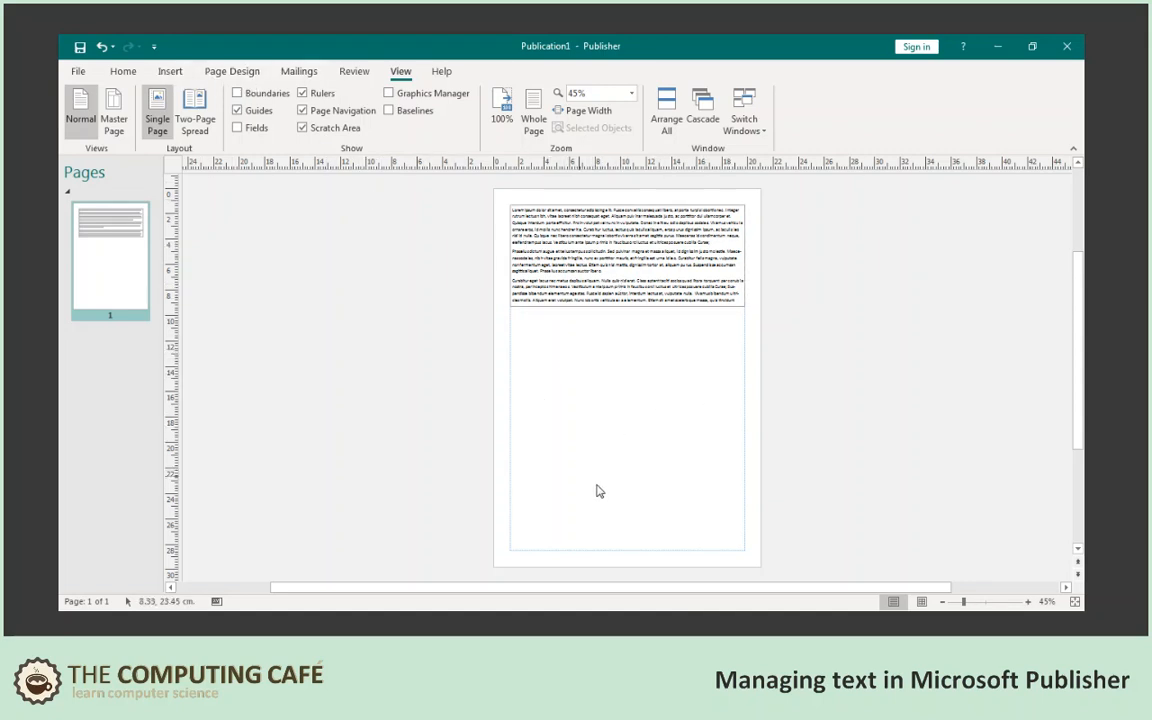
left_click(170, 71)
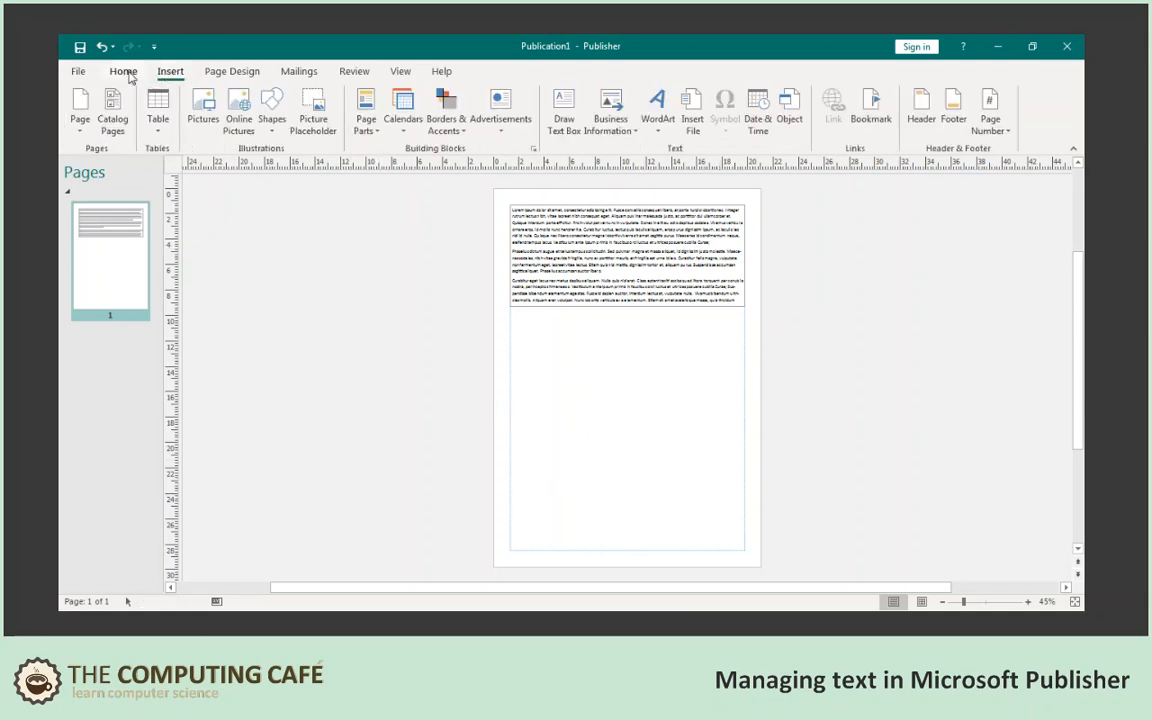
left_click(126, 73)
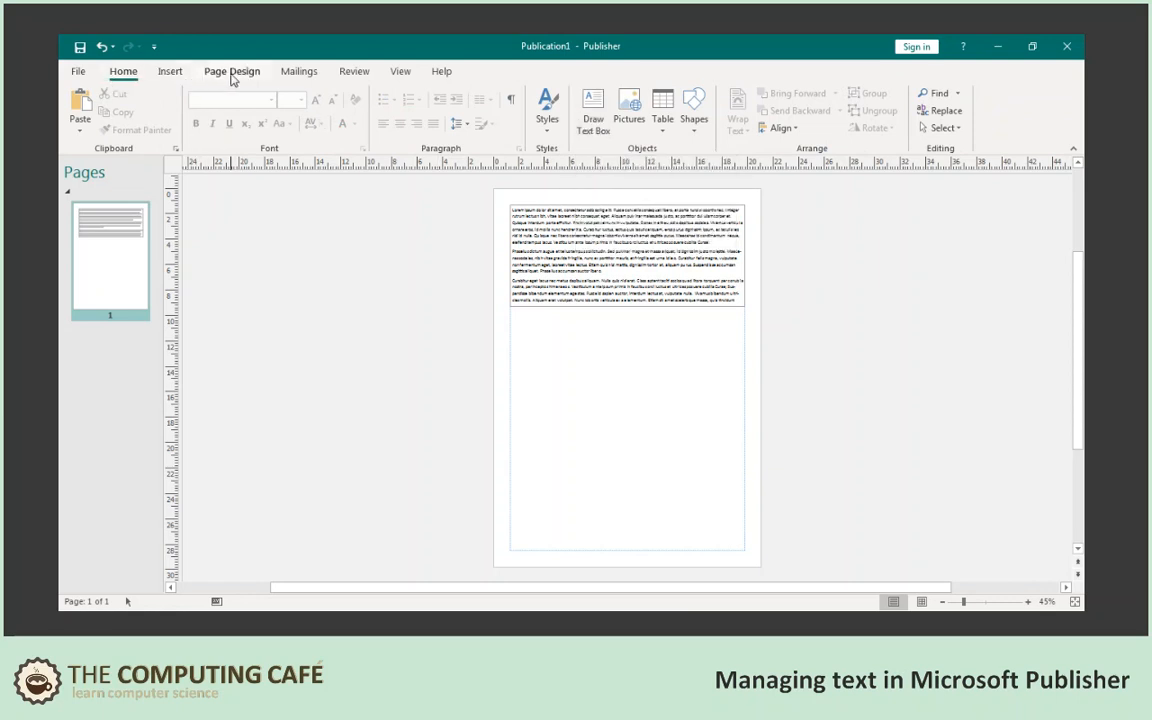
left_click(170, 73)
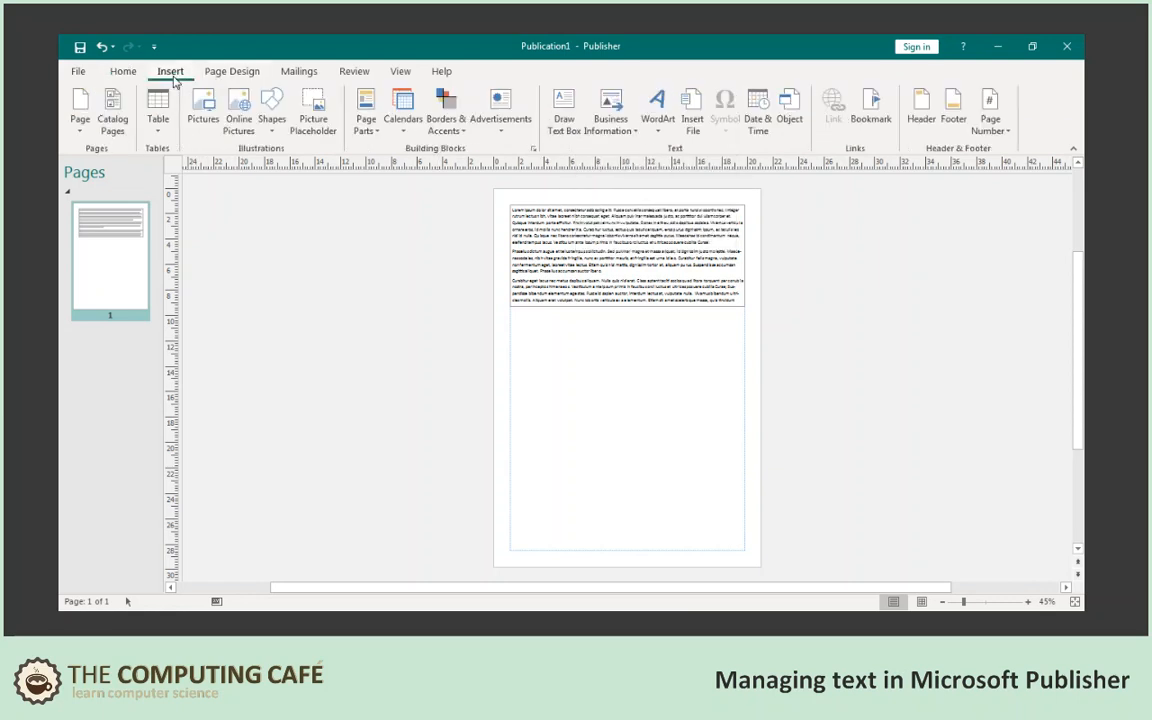
Step: Draw a text box about 18.5 × 6.4 cm between the margins at the foot of the page and give it an outline
left_click(566, 115)
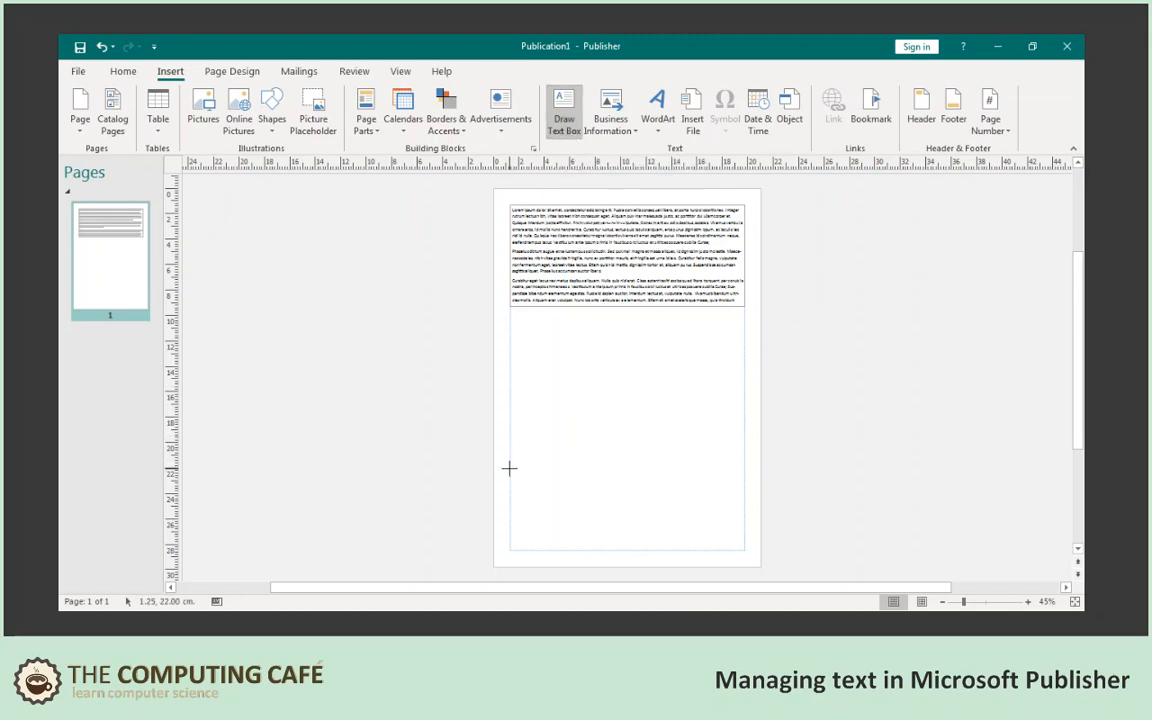
mouse_move(509, 468)
left_mouse_down()
mouse_move(648, 540)
mouse_move(743, 550)
left_mouse_up()
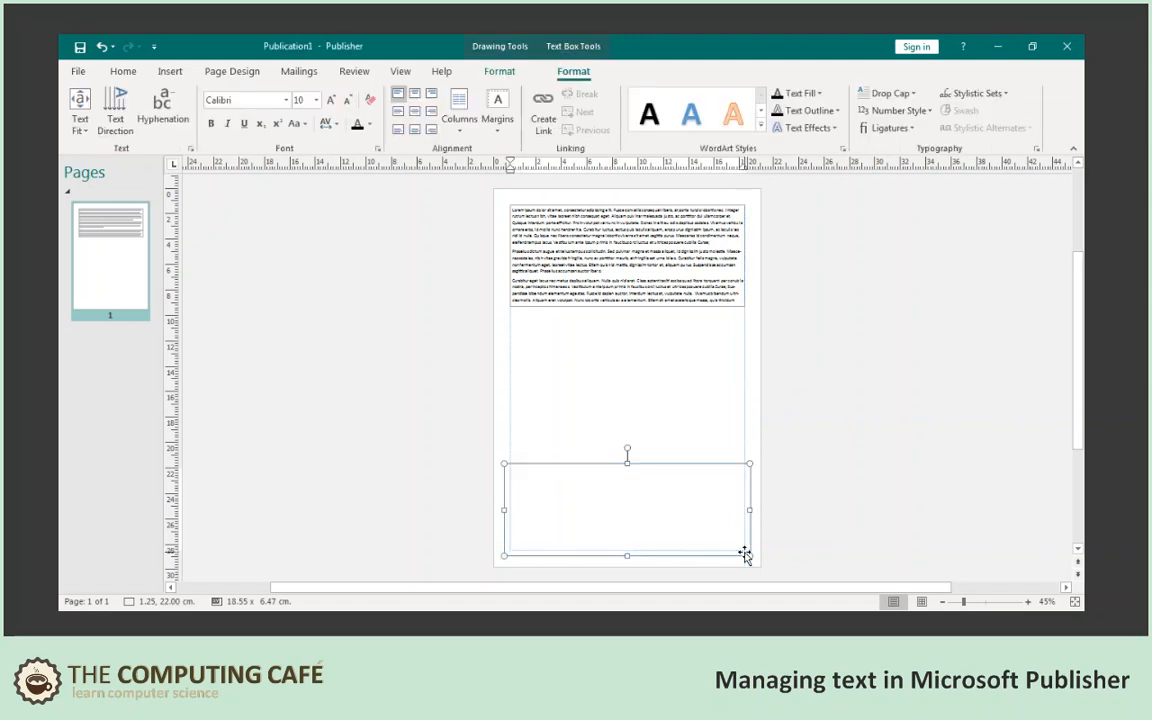
left_click(497, 71)
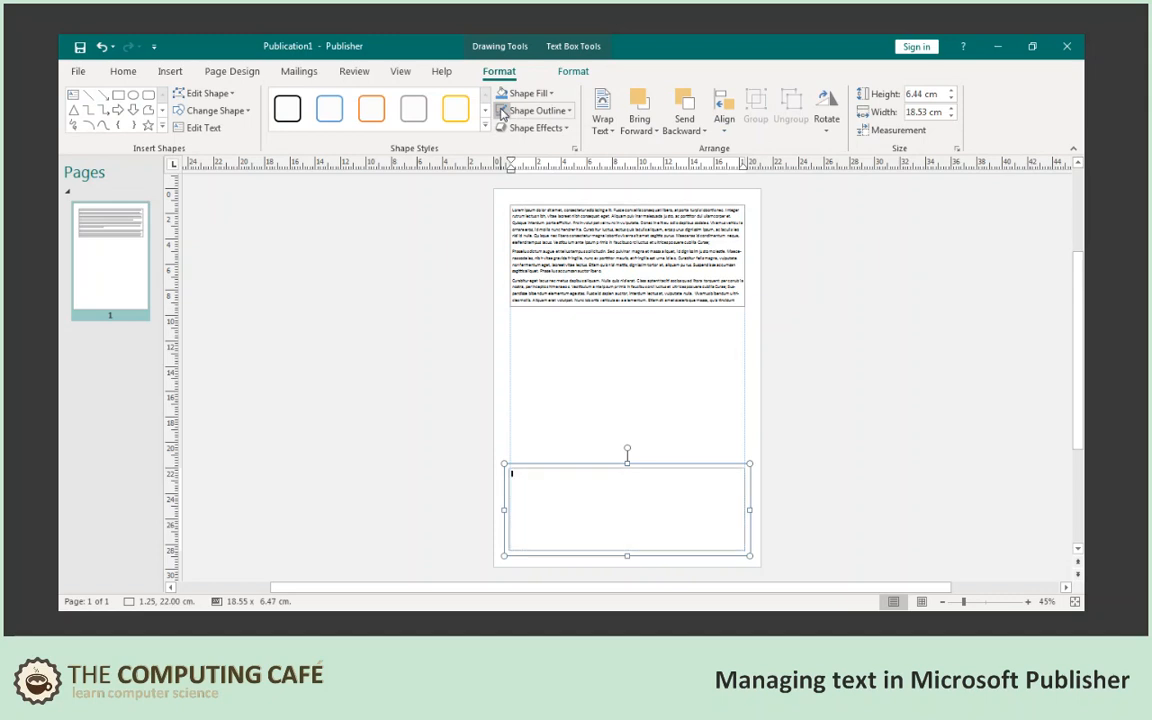
left_click(499, 328)
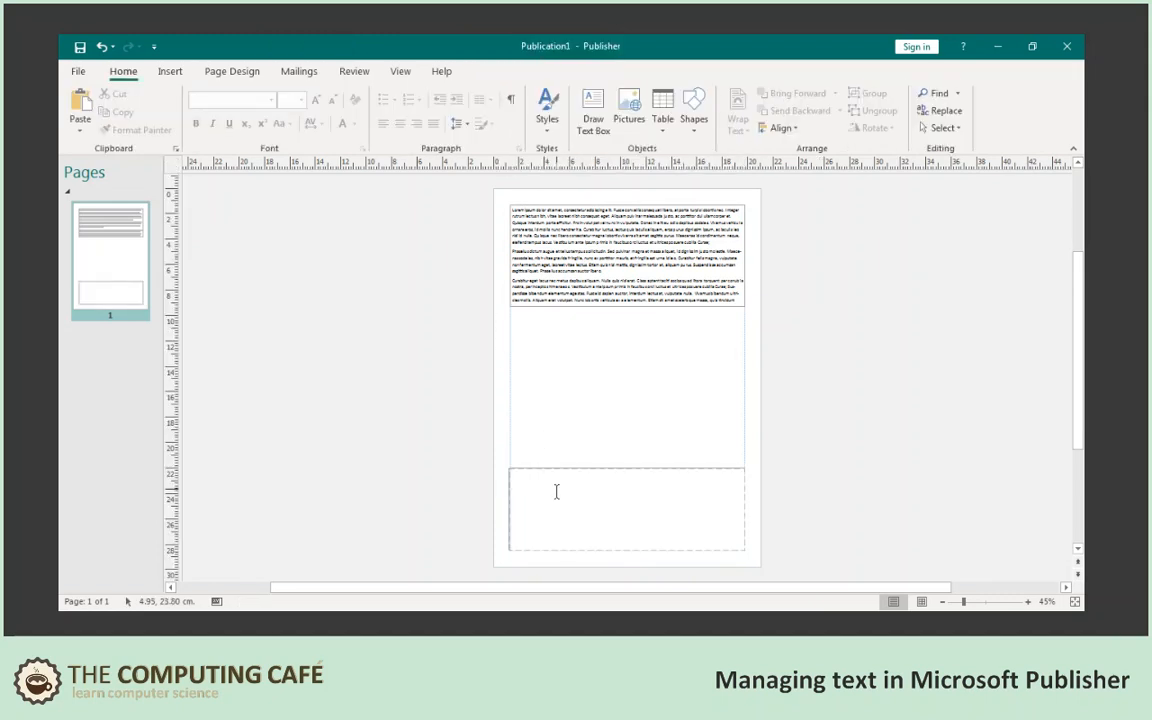
Step: Flow the overflowing text of the upper text box into the empty text box at the foot of the page
left_click(634, 278)
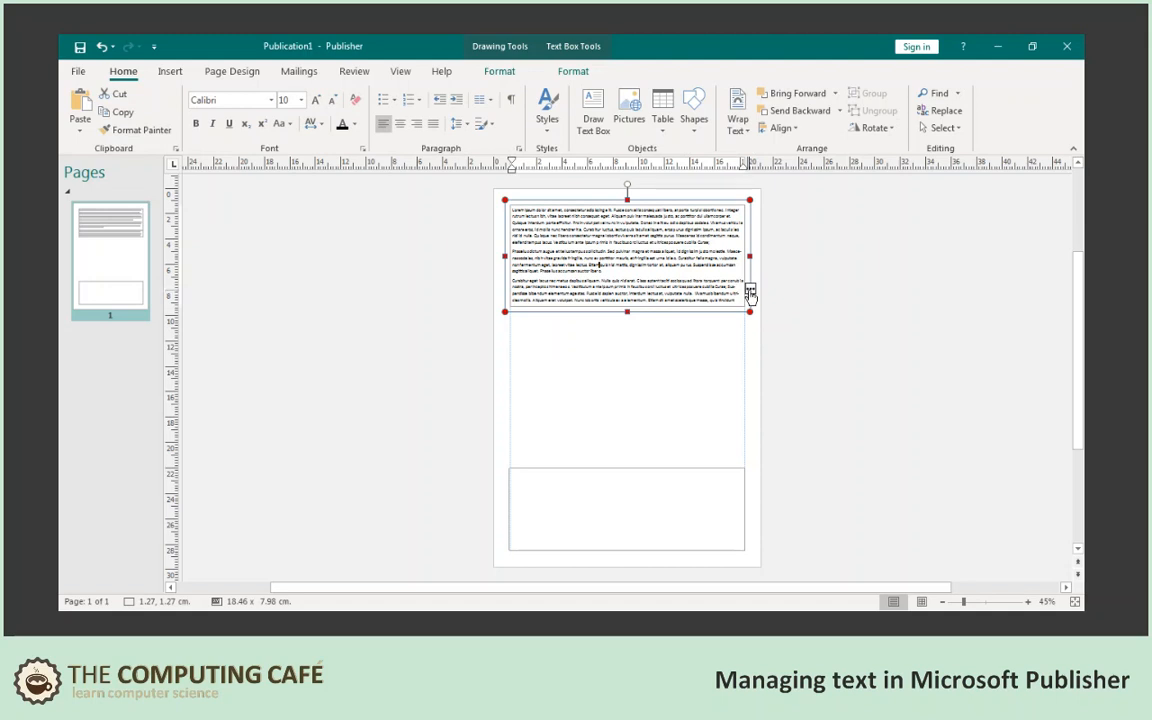
left_click(750, 292)
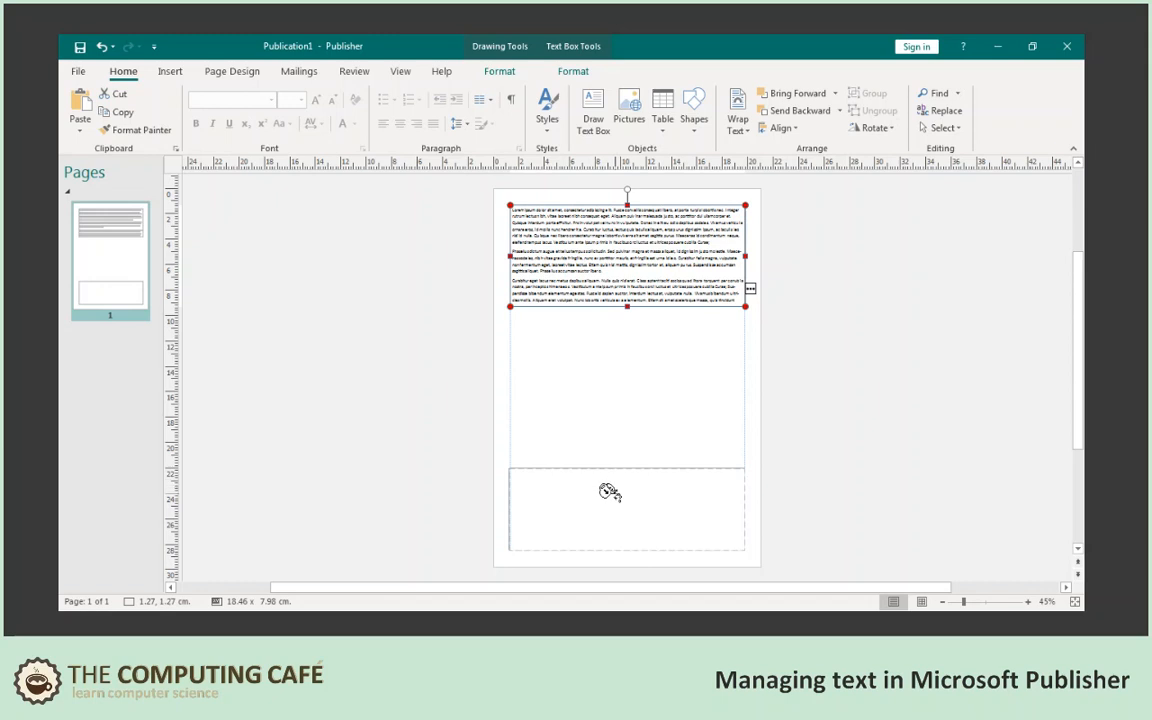
left_click(609, 492)
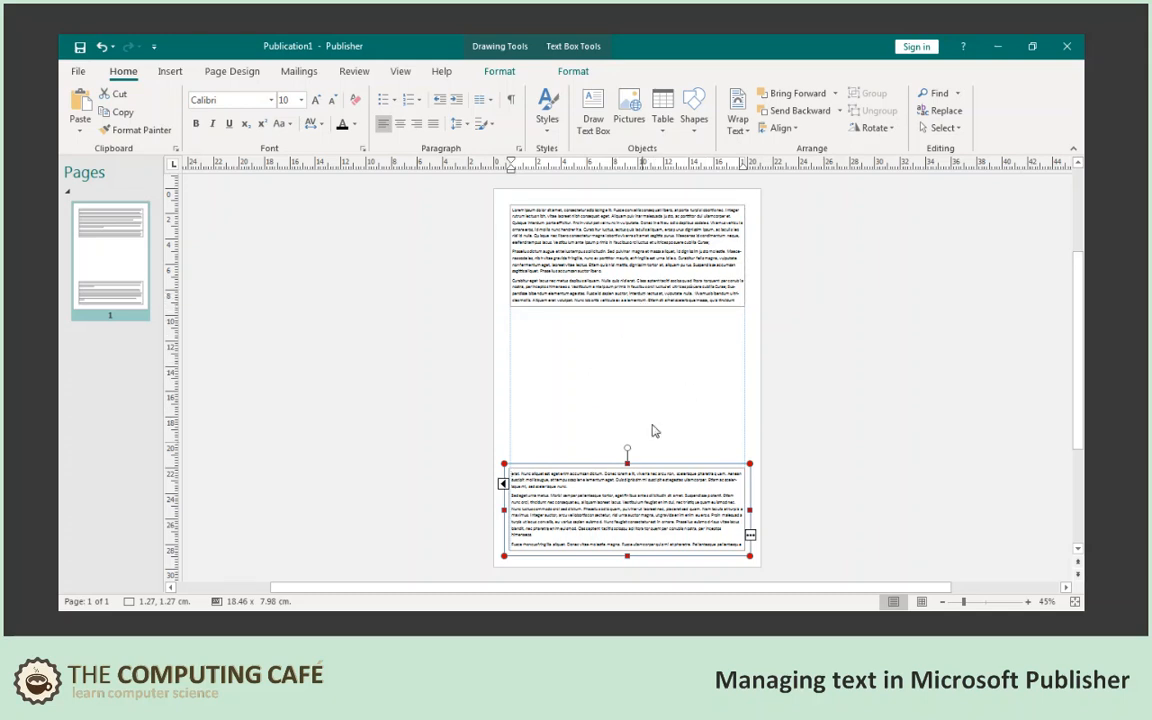
Step: Follow the text link from the lower box back to the upper one and forward again, leaving nothing selected
left_click(503, 487)
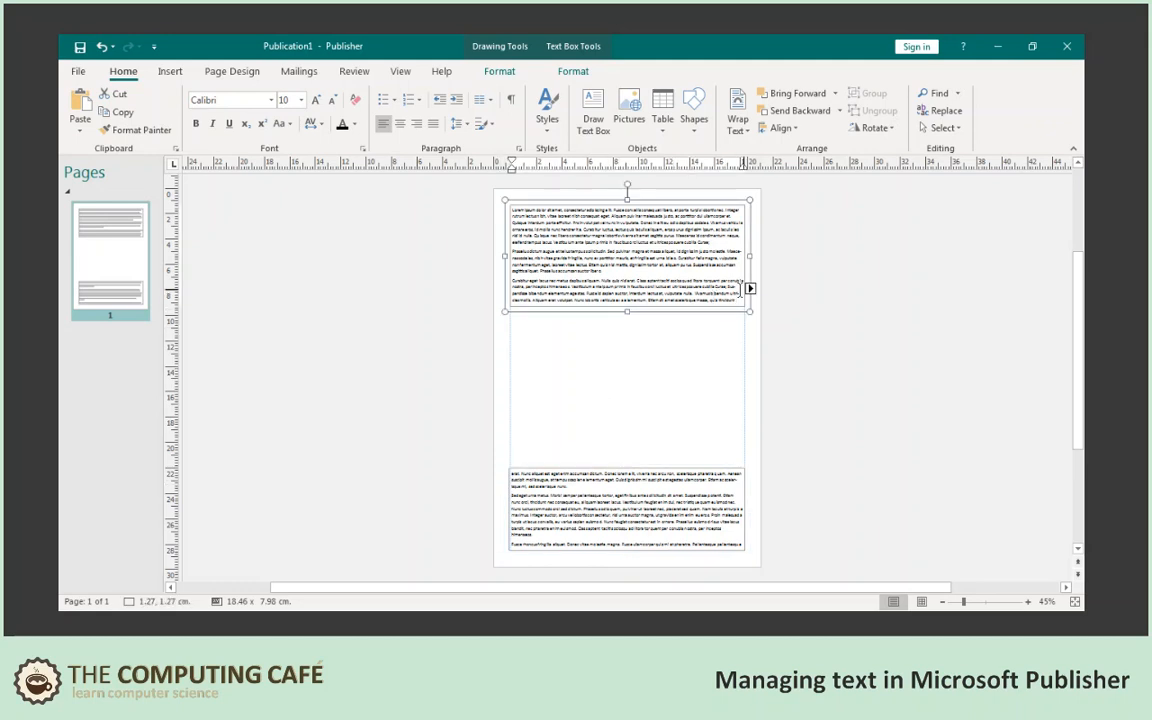
left_click(750, 288)
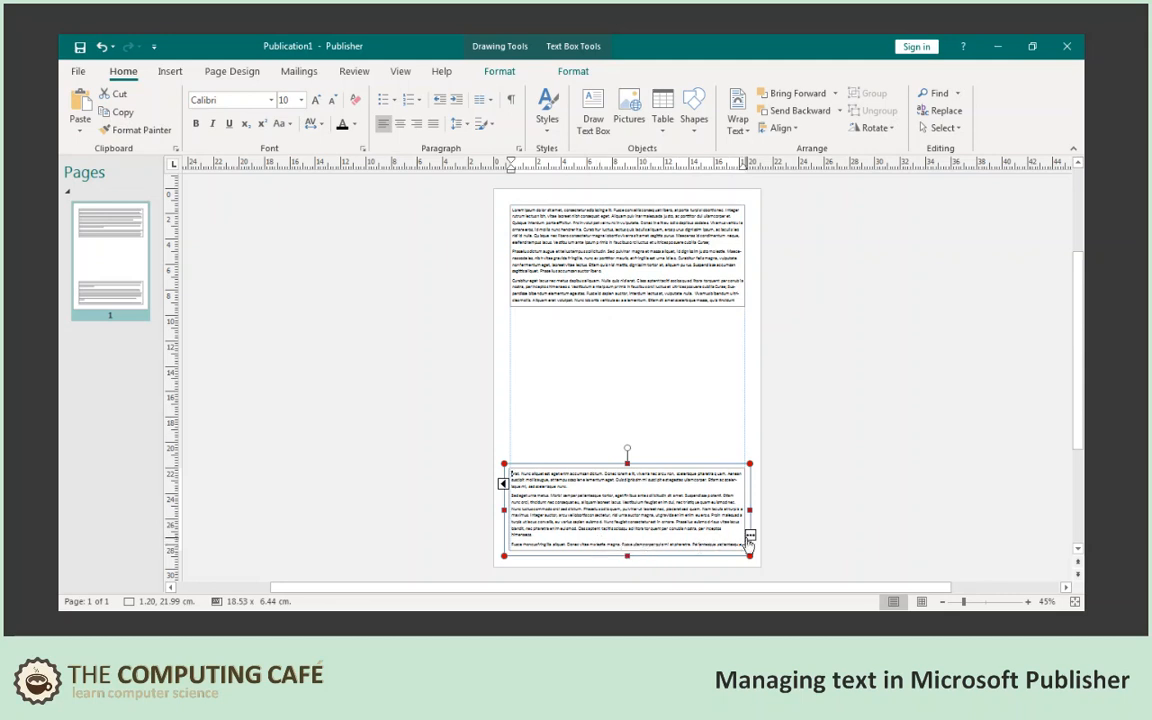
left_click(470, 440)
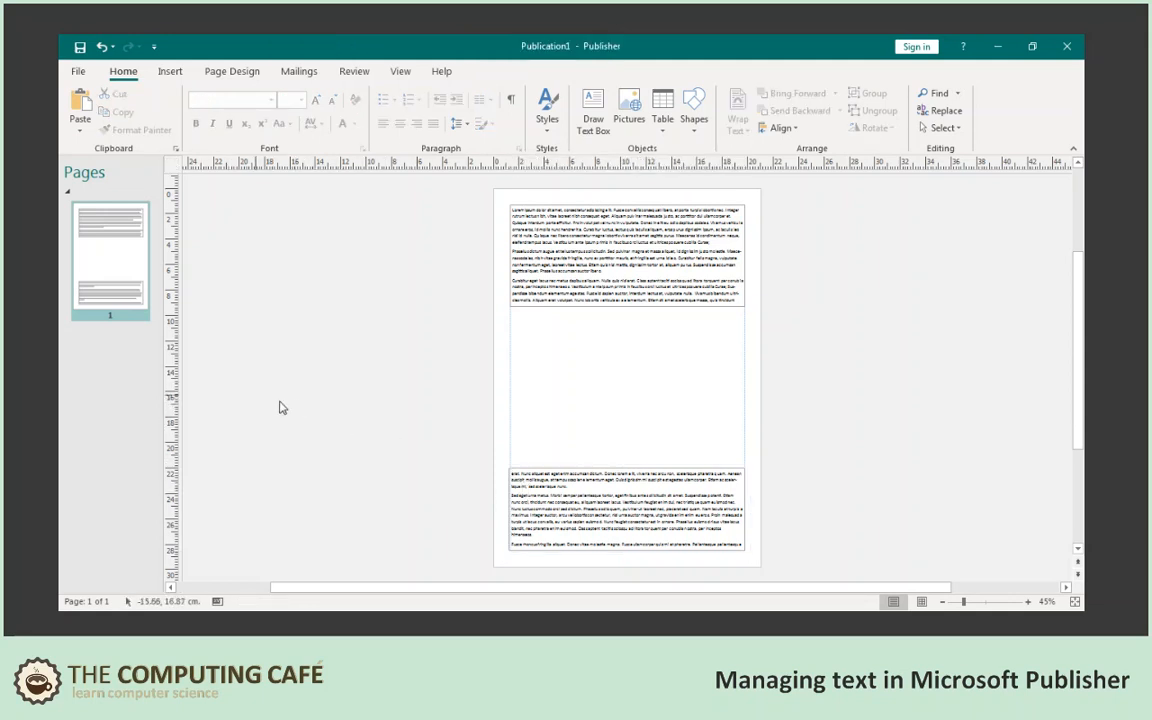
Step: Insert a blank page after page 1
right_click(110, 353)
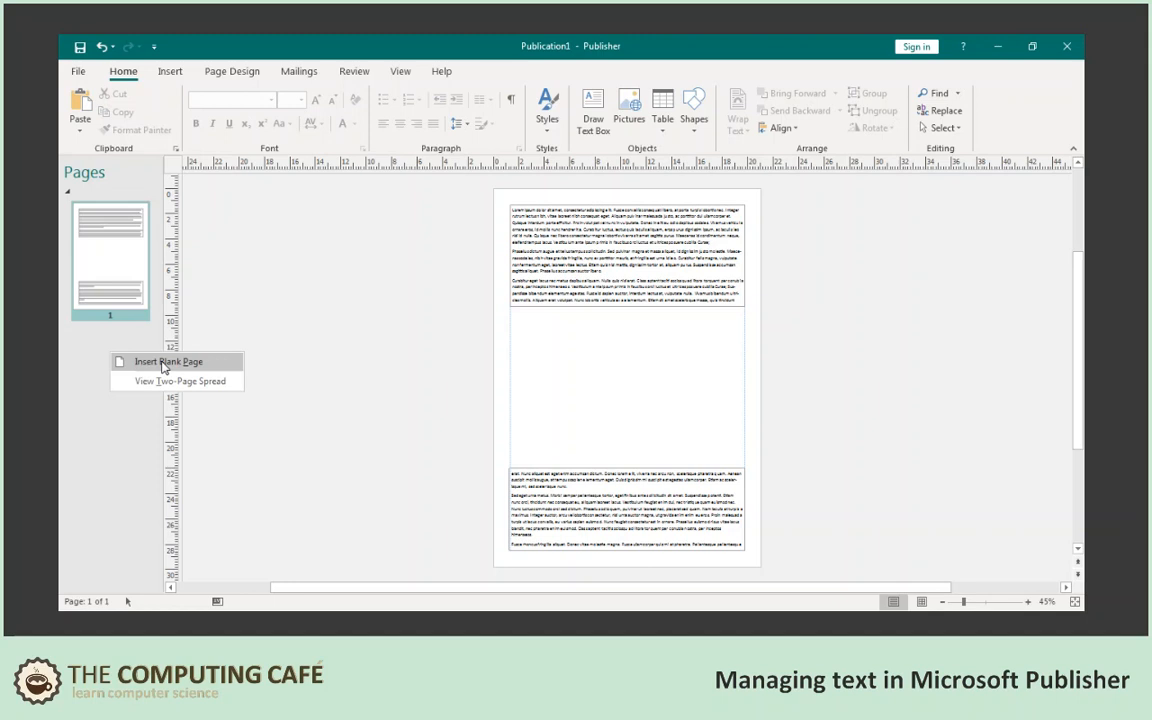
left_click(170, 72)
left_click(170, 72)
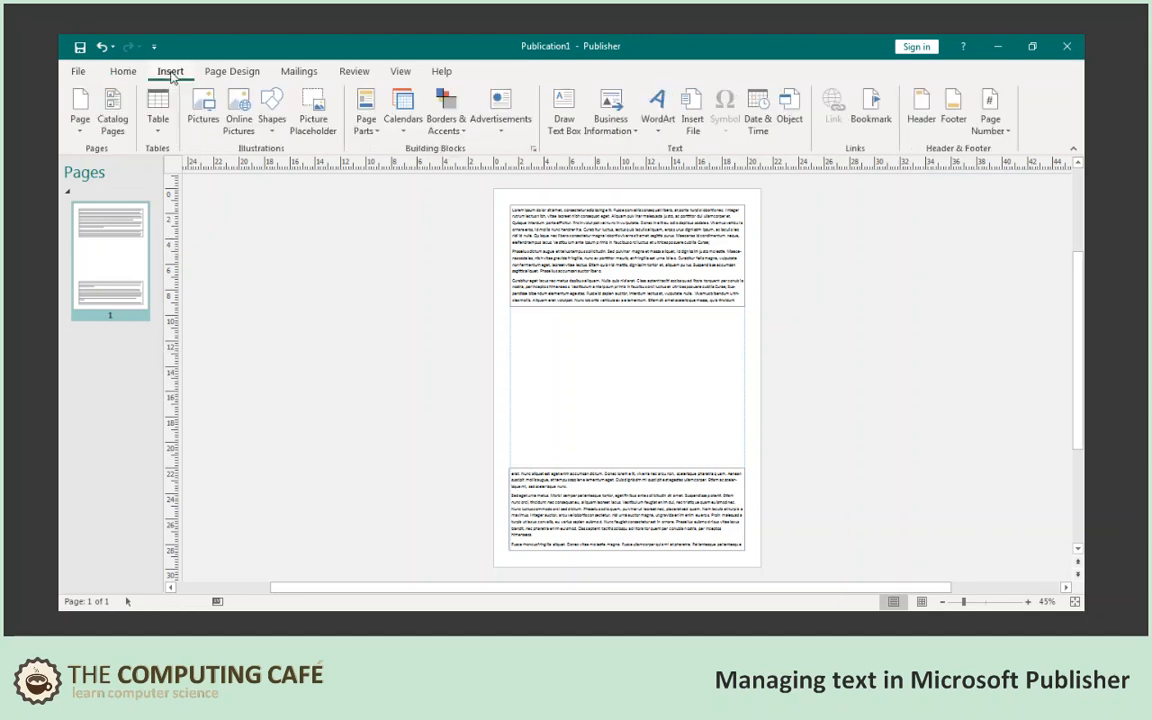
left_click(80, 122)
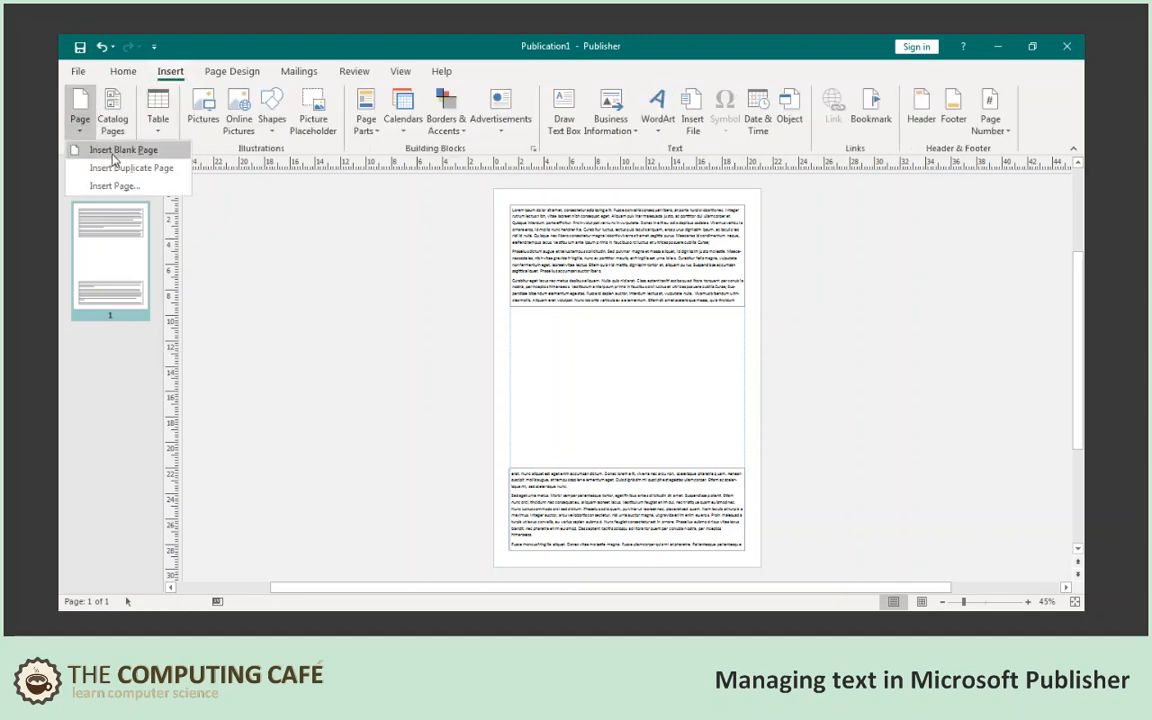
left_click(106, 356)
right_click(106, 358)
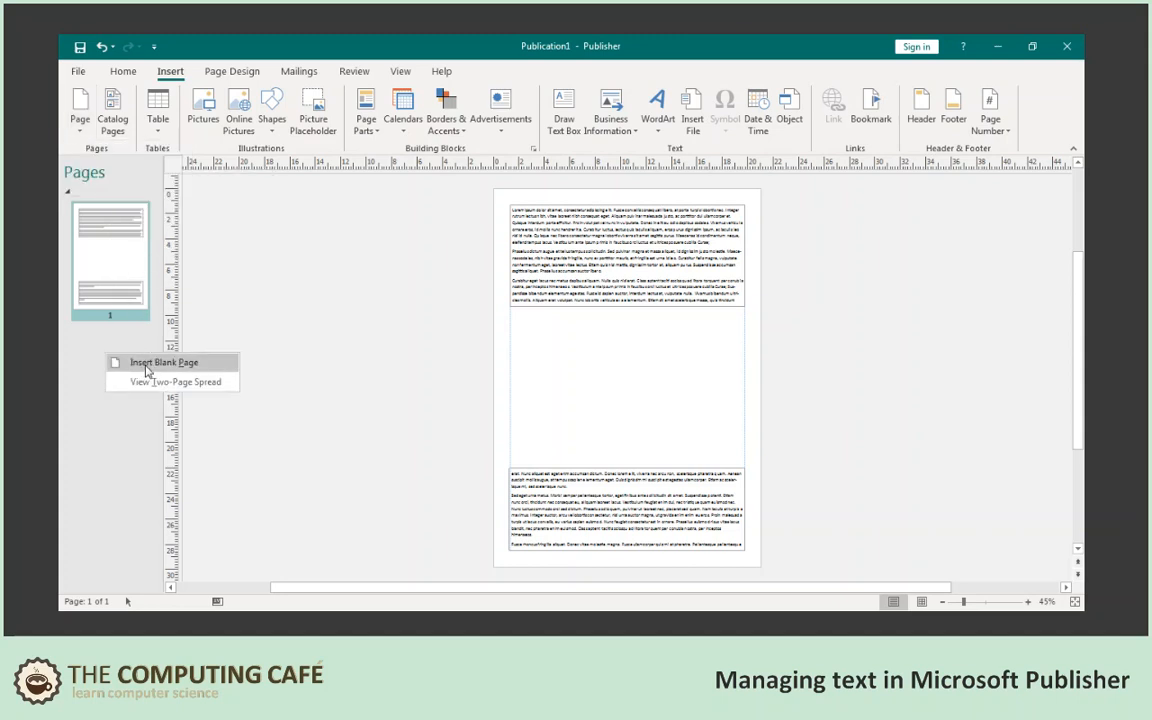
left_click(147, 366)
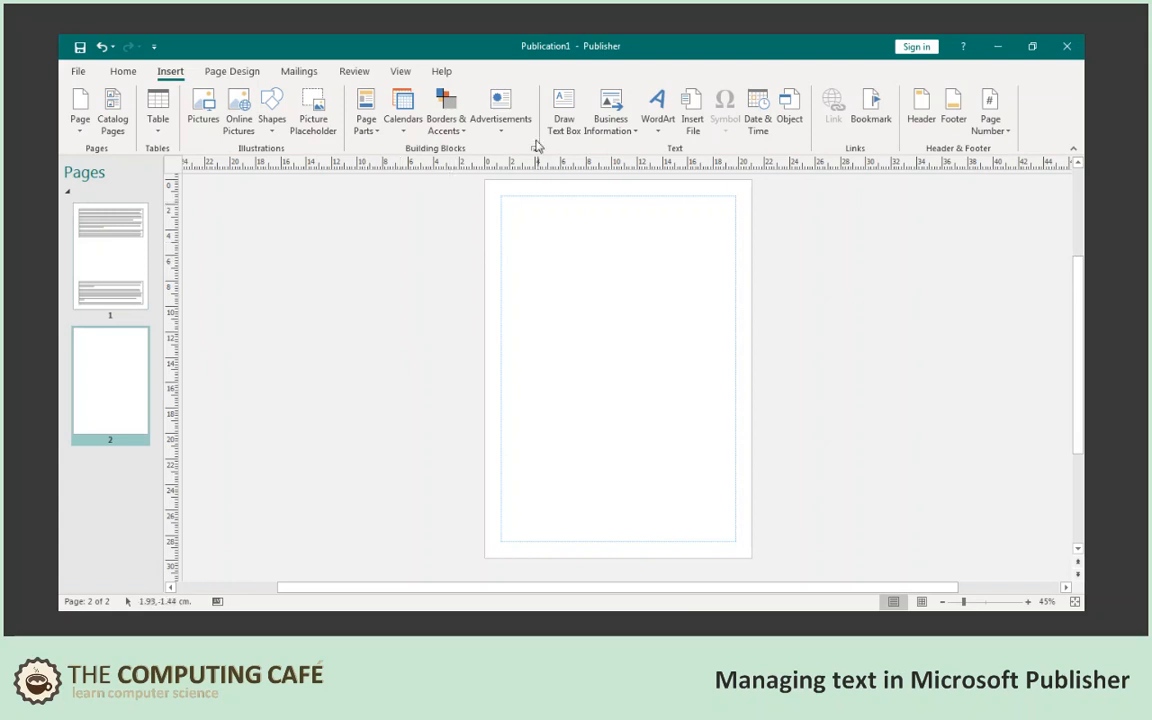
Step: Draw a text box about 18.5 × 7.6 cm between the margins at the head of page 2 and give it an outline
left_click(564, 116)
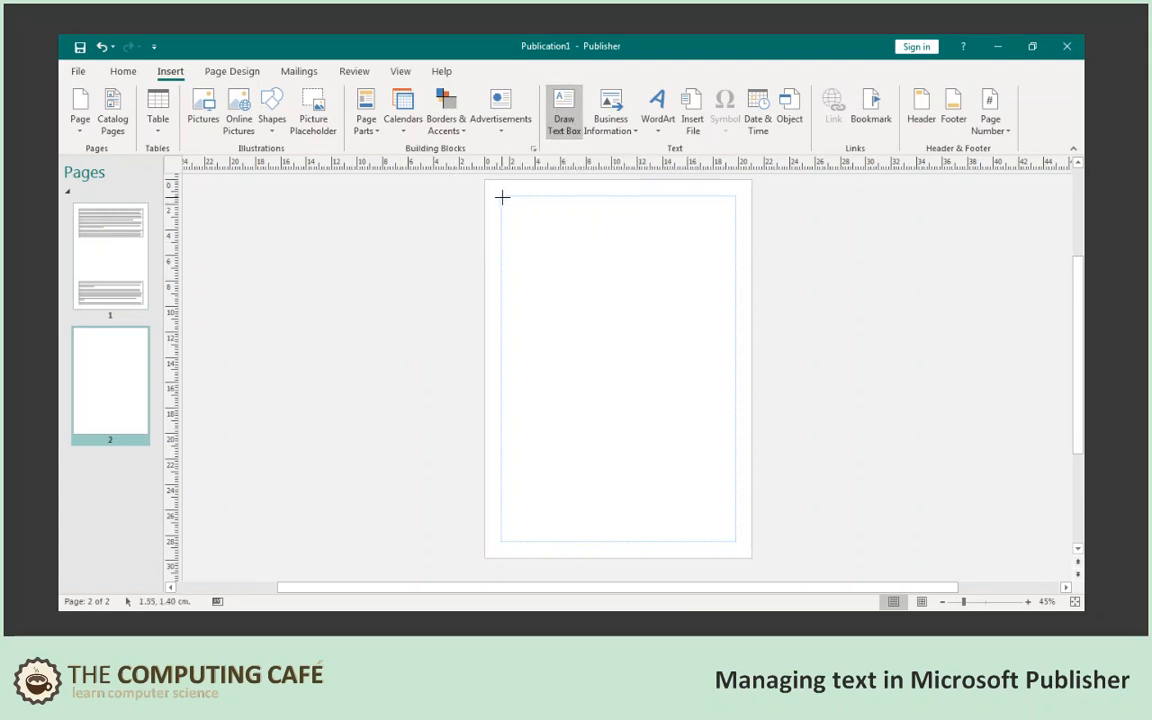
left_click_drag(501, 197, 739, 292)
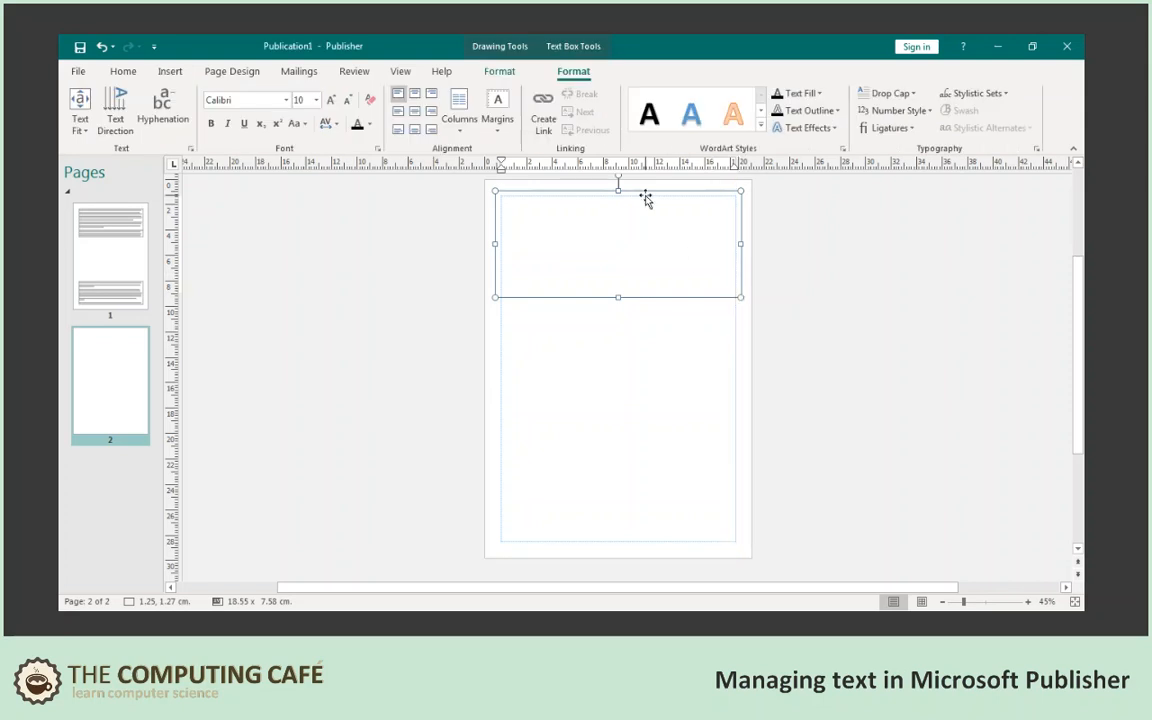
left_click(500, 72)
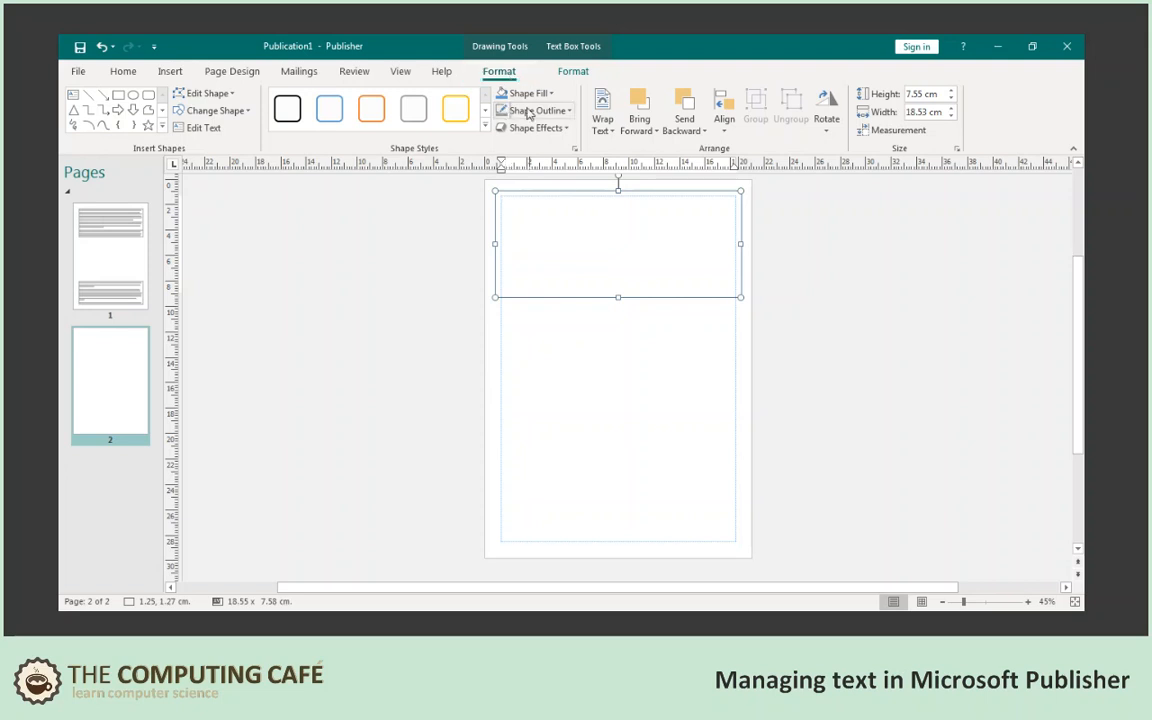
left_click(466, 234)
Step: Flow the overflowing text of page 1's lower text box into the empty text box on page 2
left_click(126, 283)
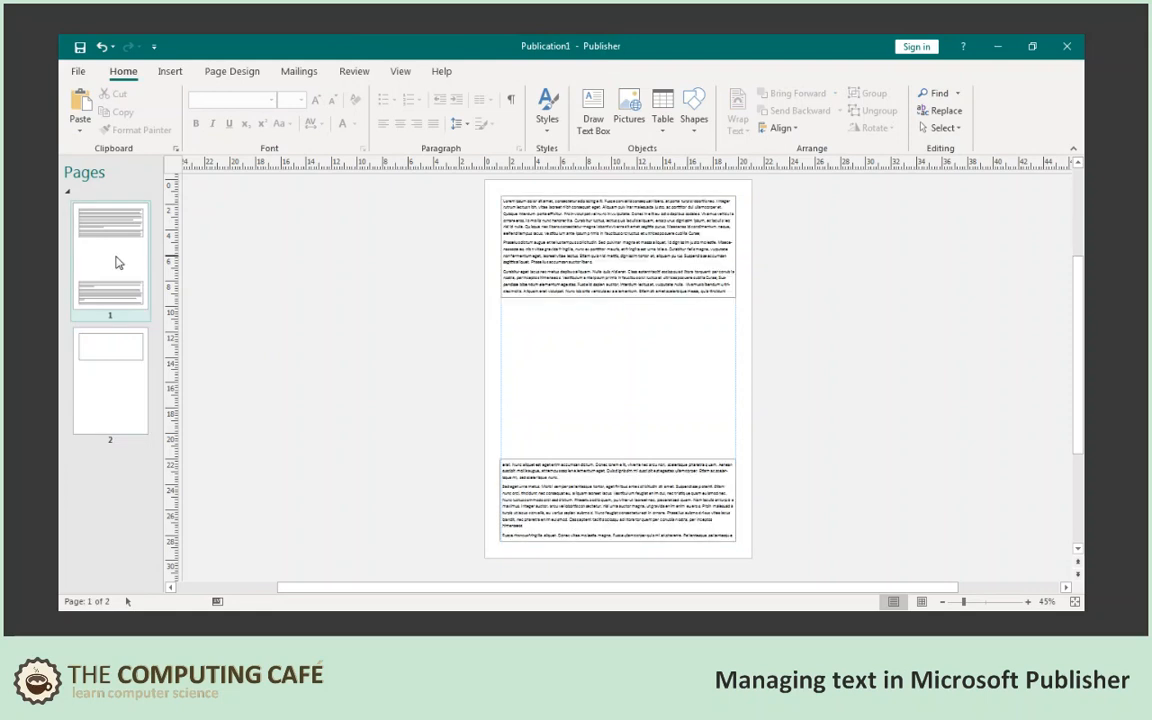
left_click(665, 492)
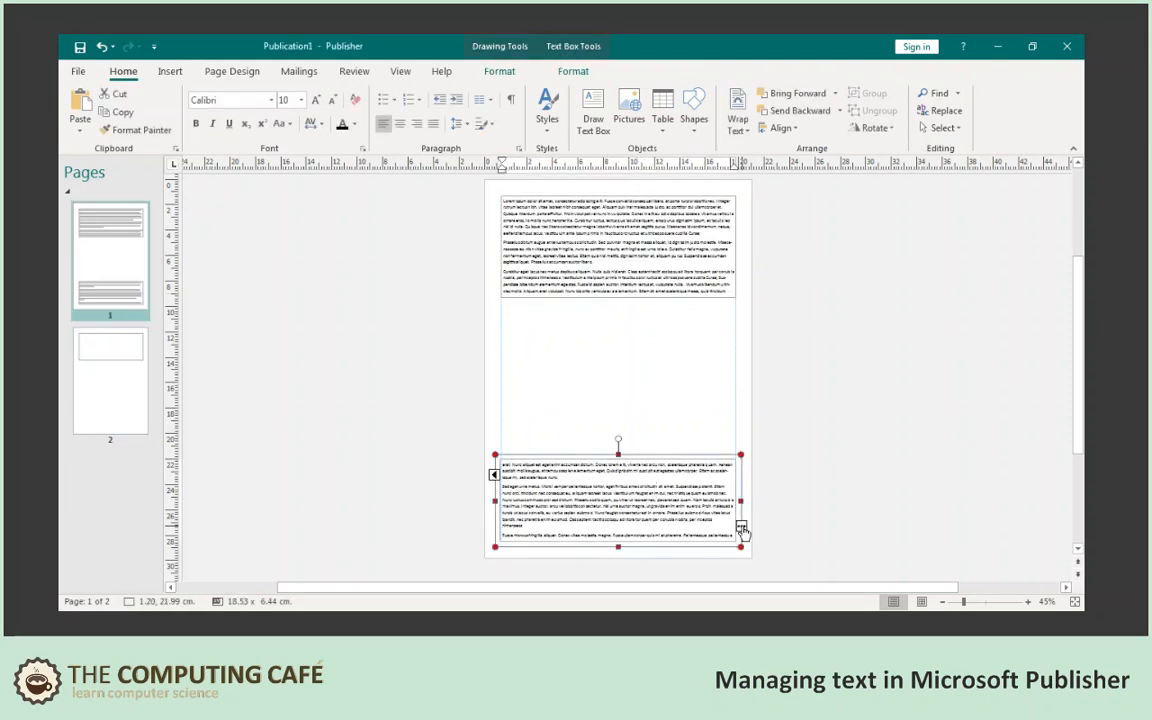
left_click(741, 527)
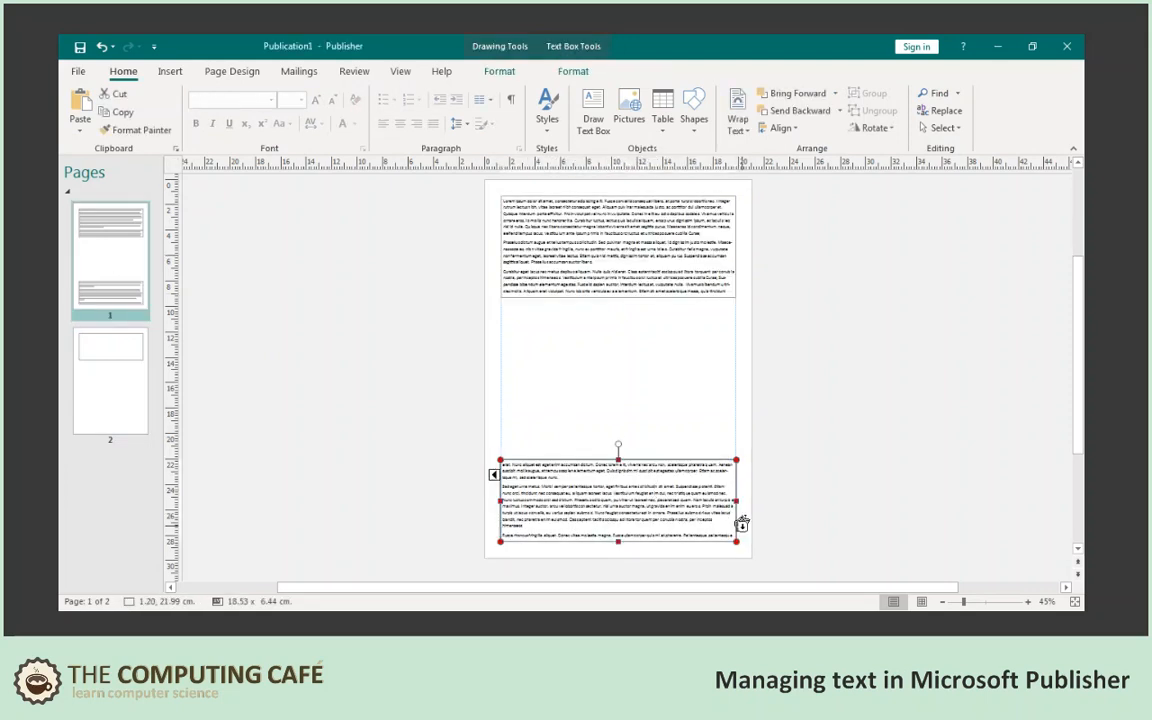
left_click(123, 378)
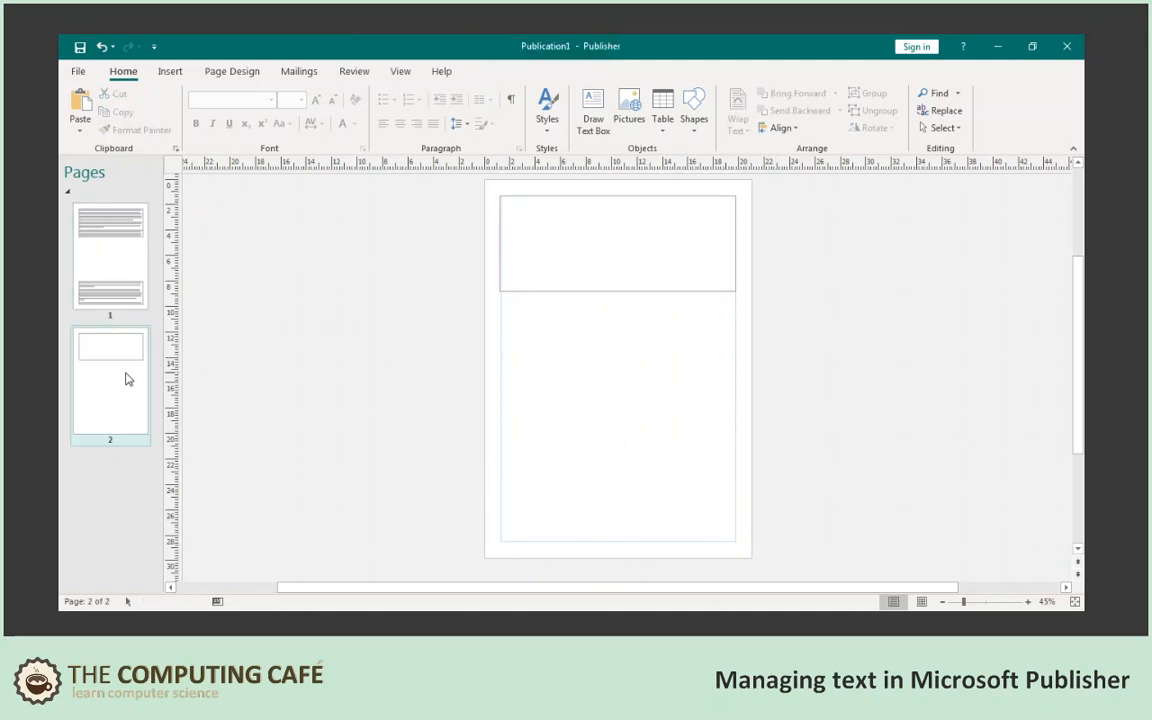
left_click(552, 234)
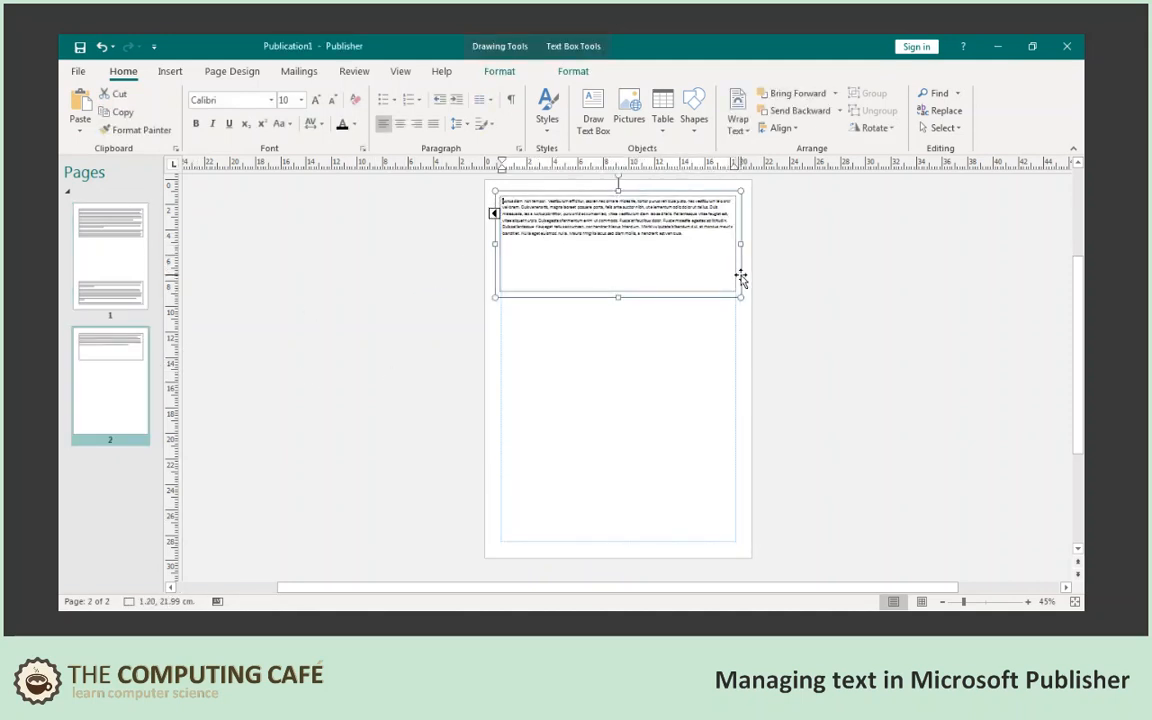
left_click(417, 260)
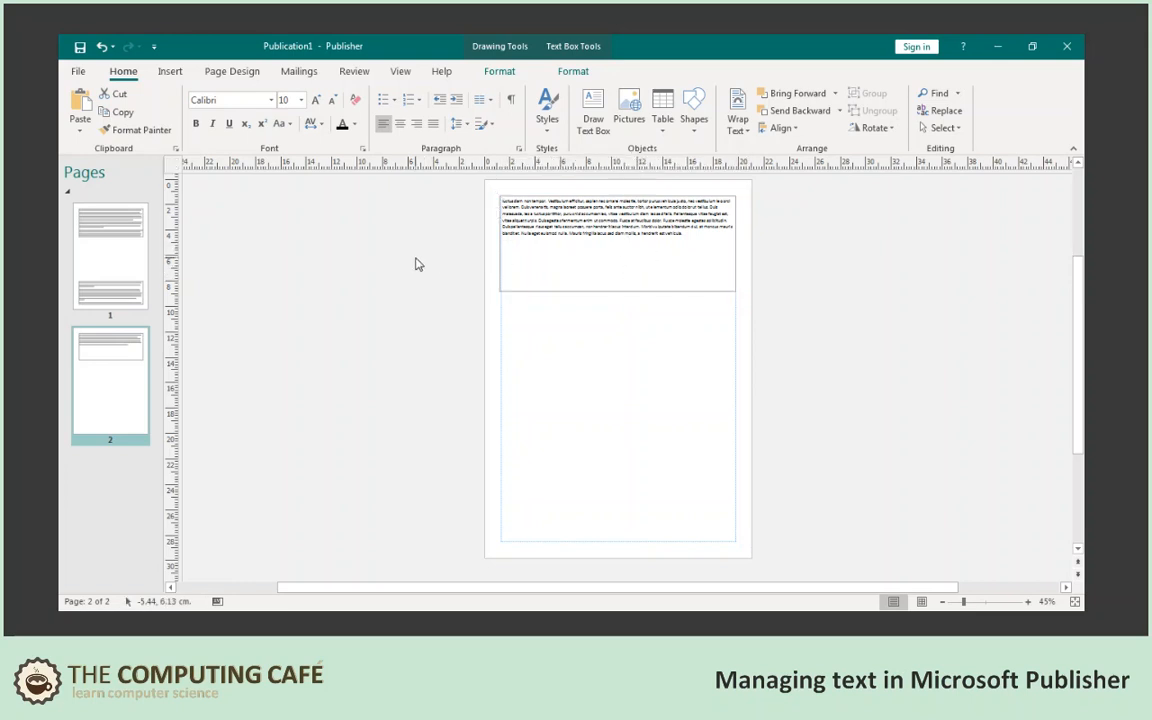
Step: Trace the linked text boxes from page 2 back to the first box, forward to page 2, and return to page 1
left_click(546, 233)
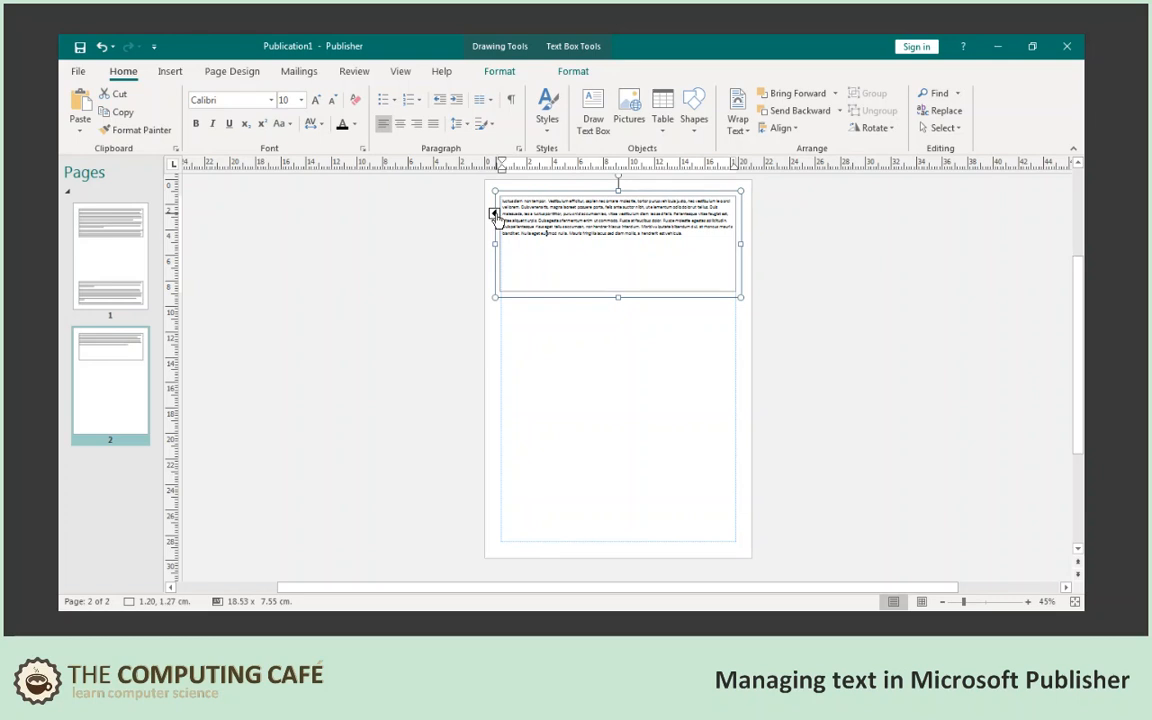
left_click(494, 215)
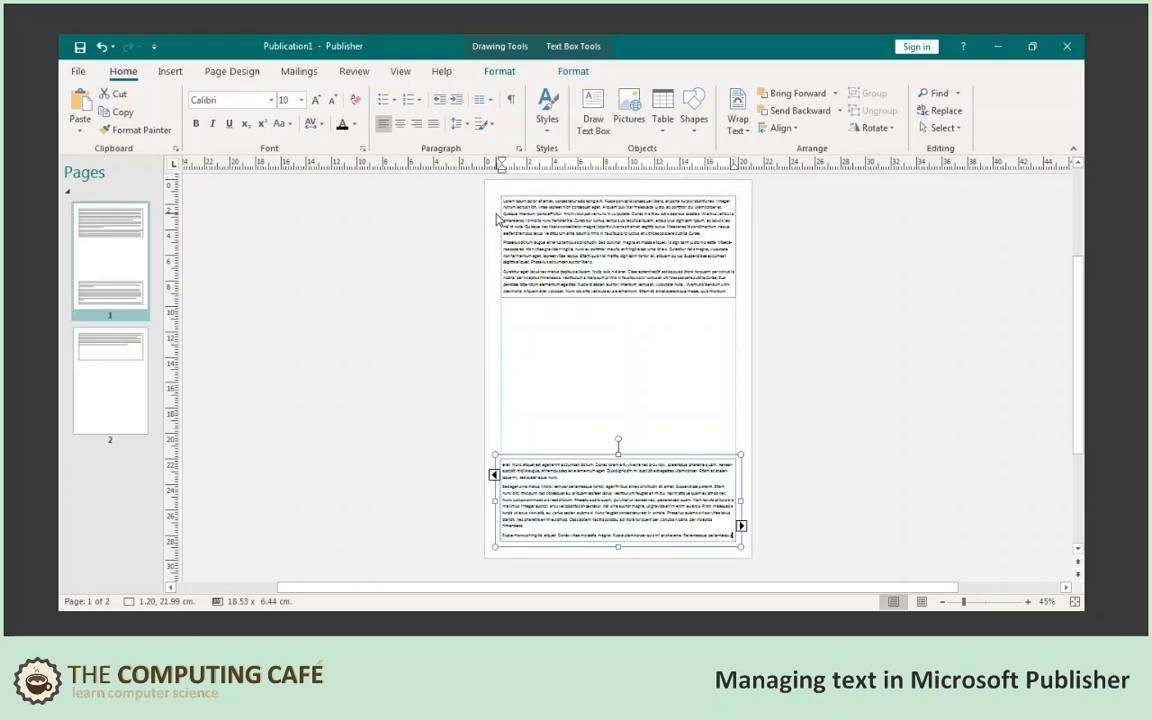
left_click(493, 478)
left_click(741, 283)
left_click(741, 527)
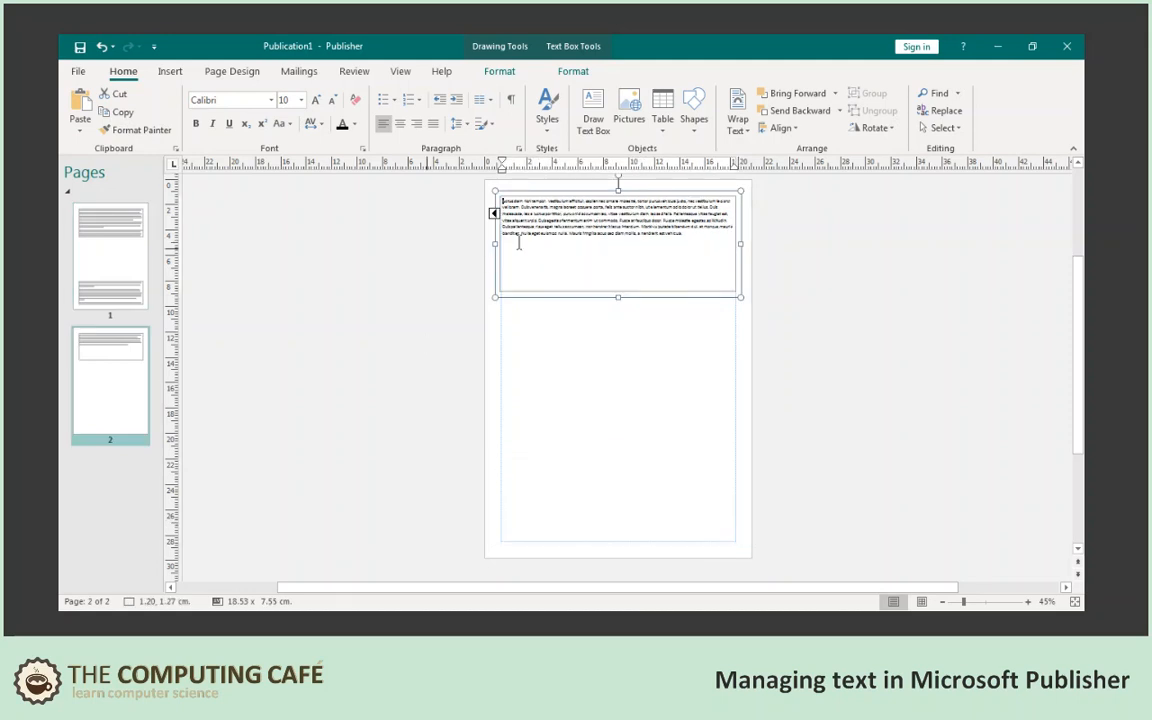
left_click(99, 271)
Step: Include the "Continued on page..." notice in page 1's lower text box through its text box formatting
left_click(613, 498)
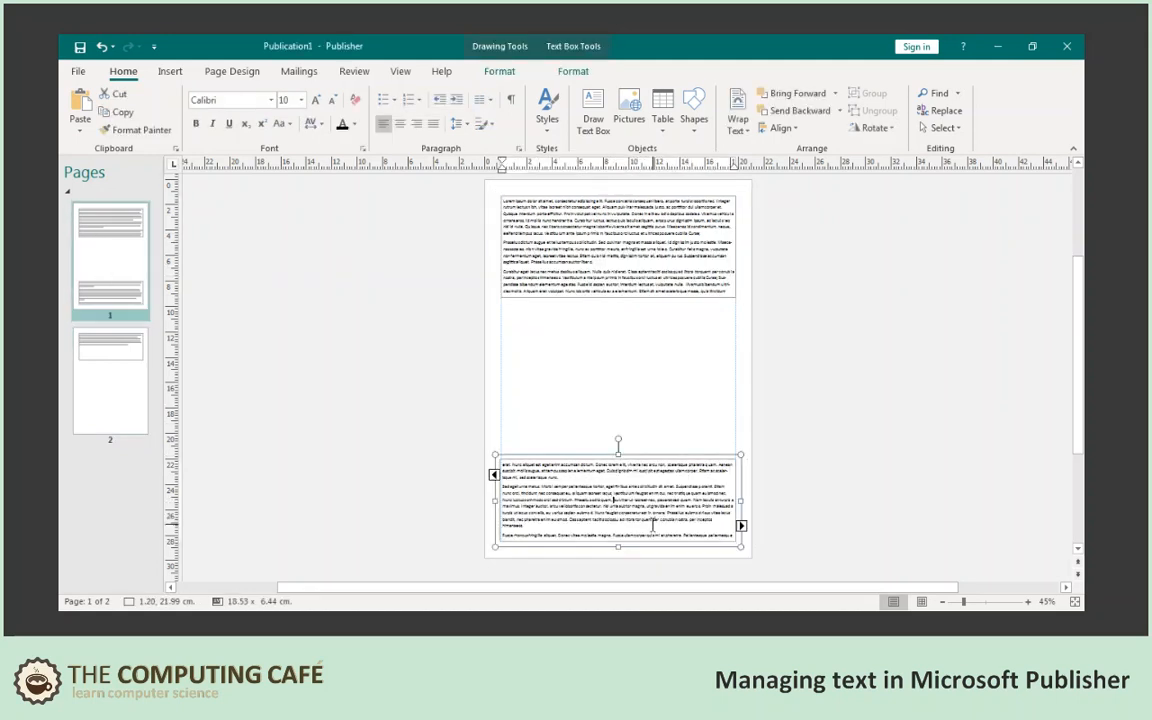
left_click(400, 72)
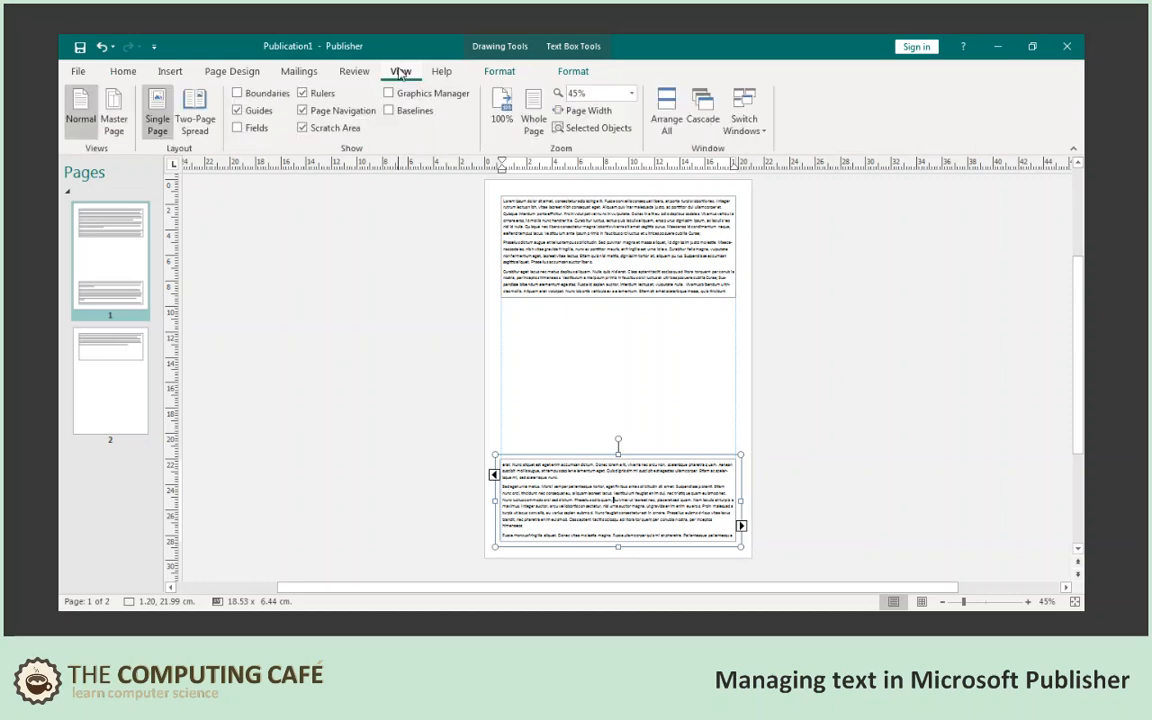
left_click(586, 110)
scroll(680, 300, "down", 10)
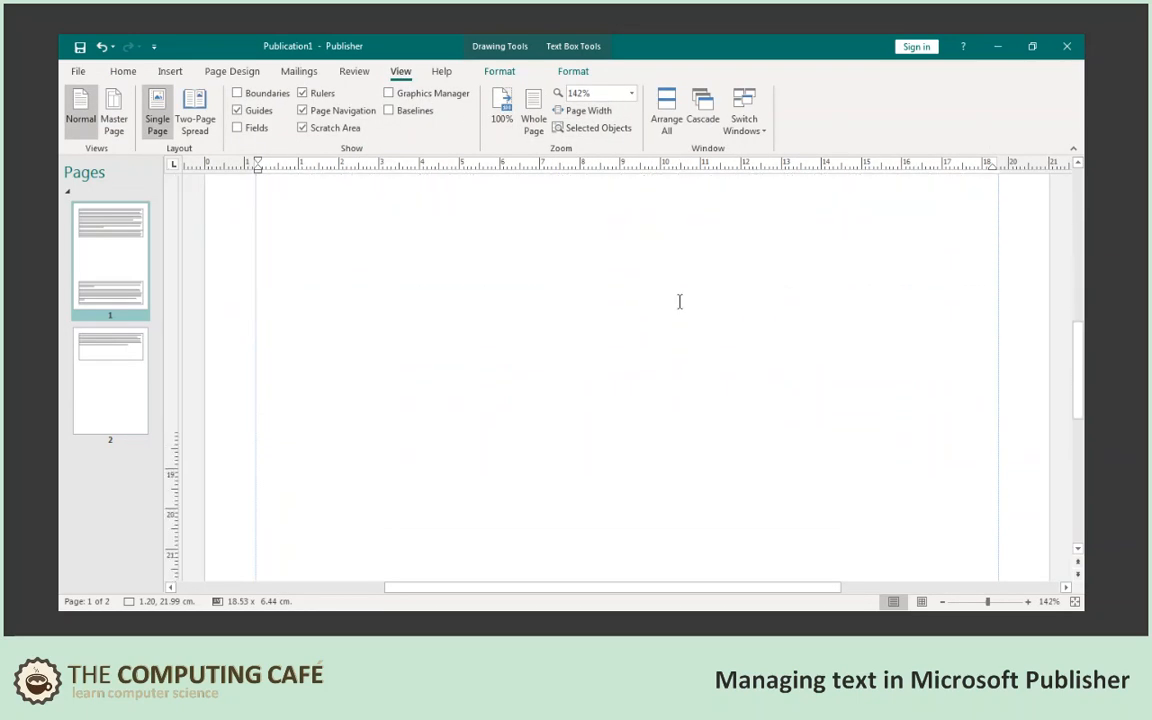
scroll(680, 308, "down", 3)
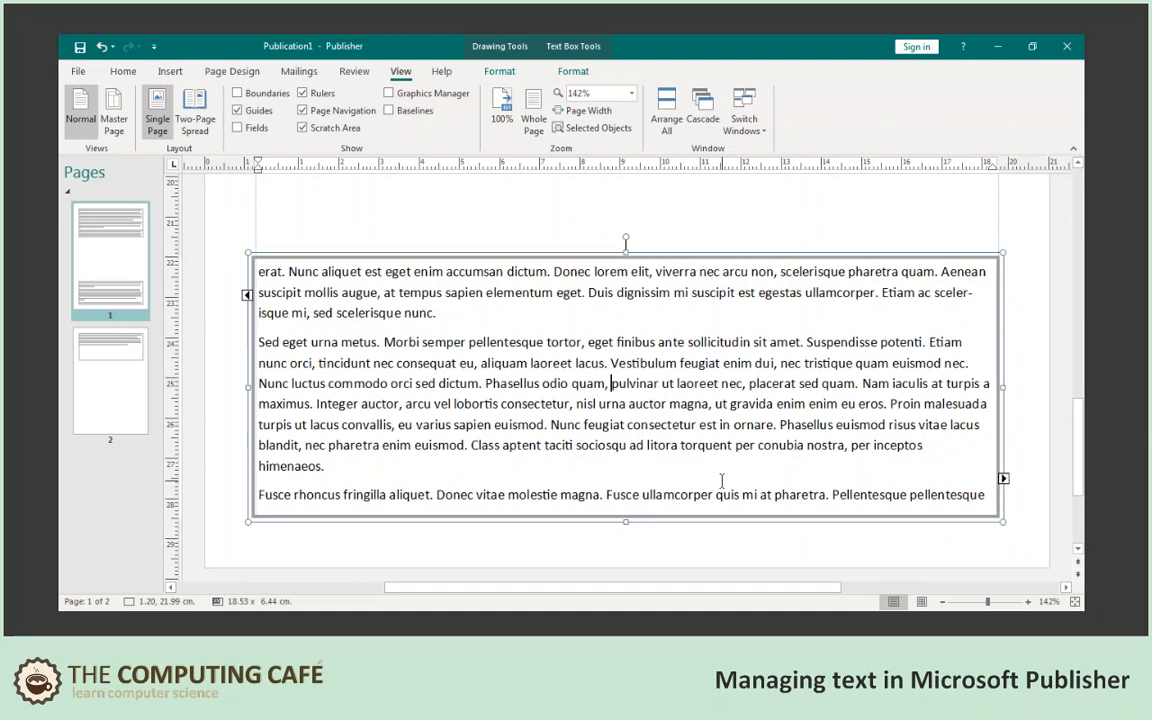
left_click(708, 569)
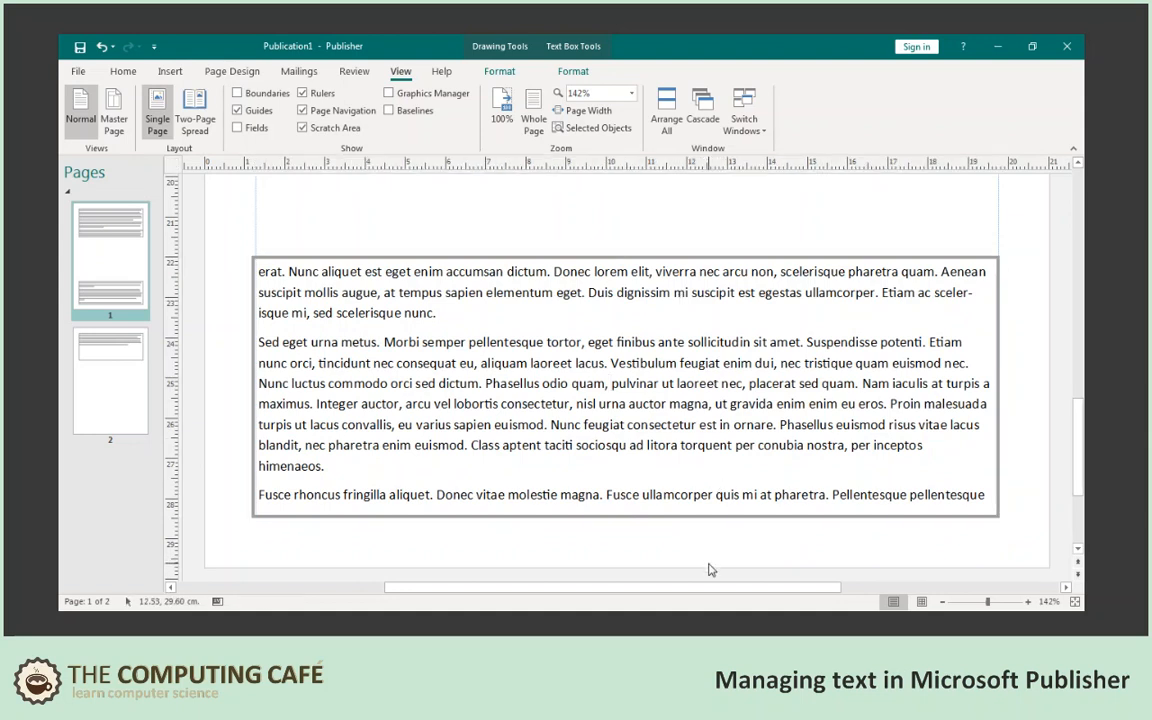
left_click(714, 516)
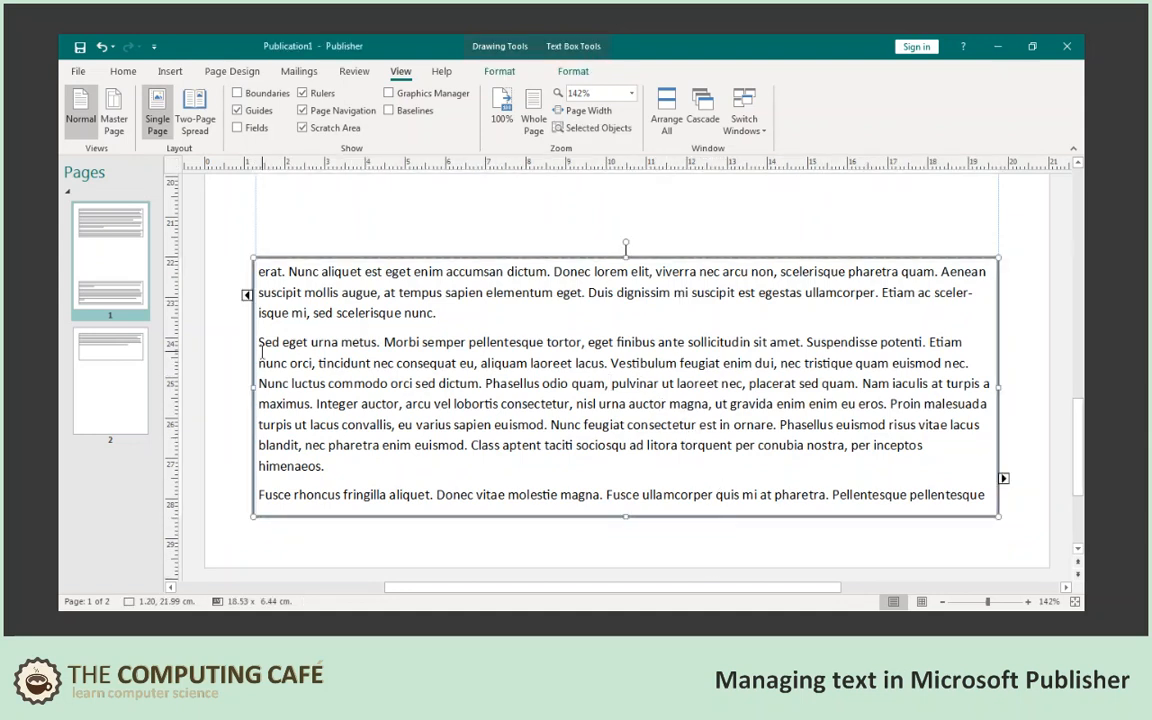
right_click(480, 261)
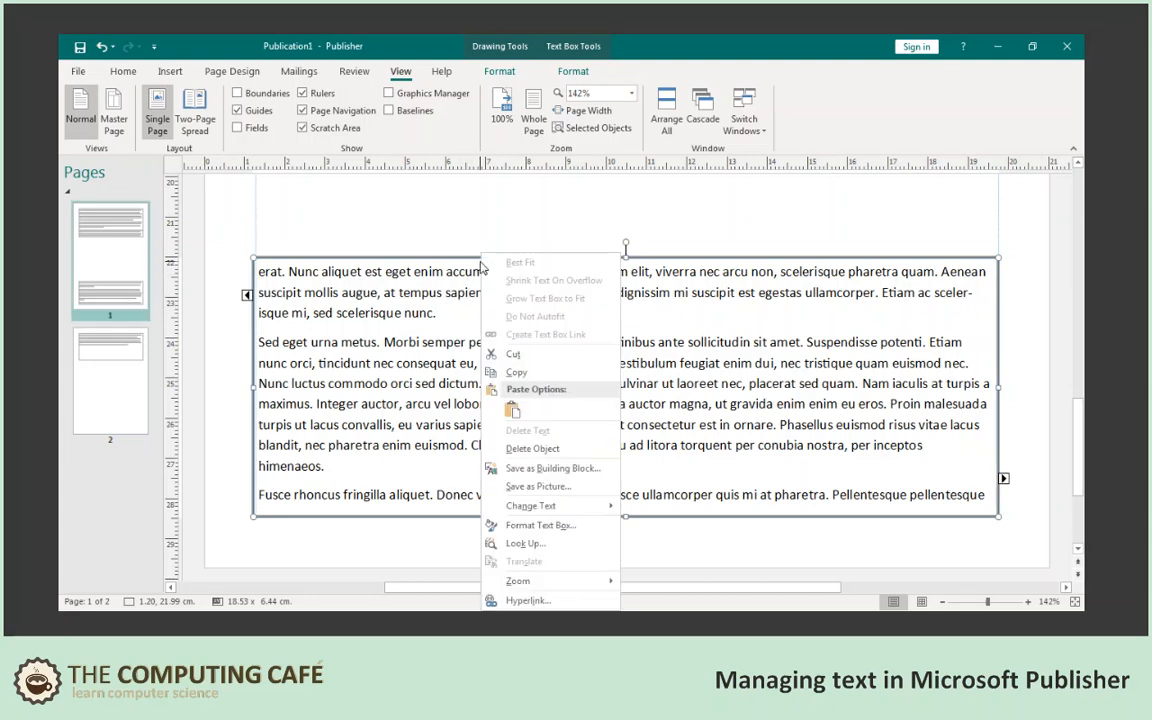
right_click(416, 330)
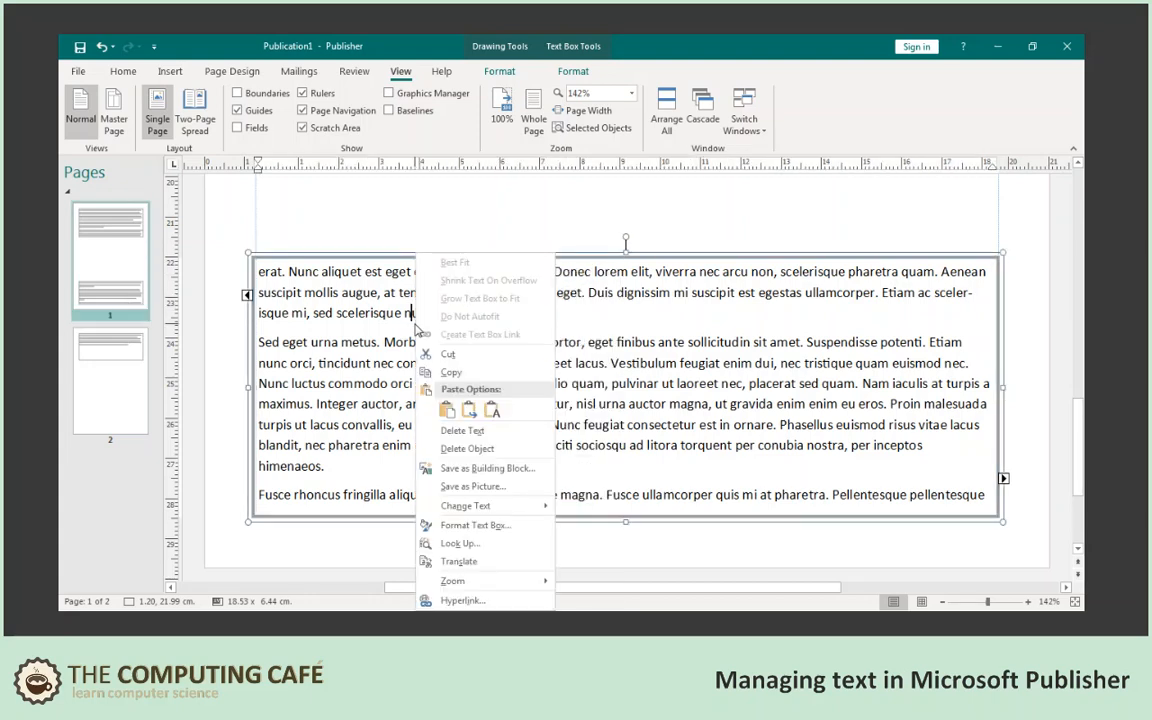
left_click(476, 526)
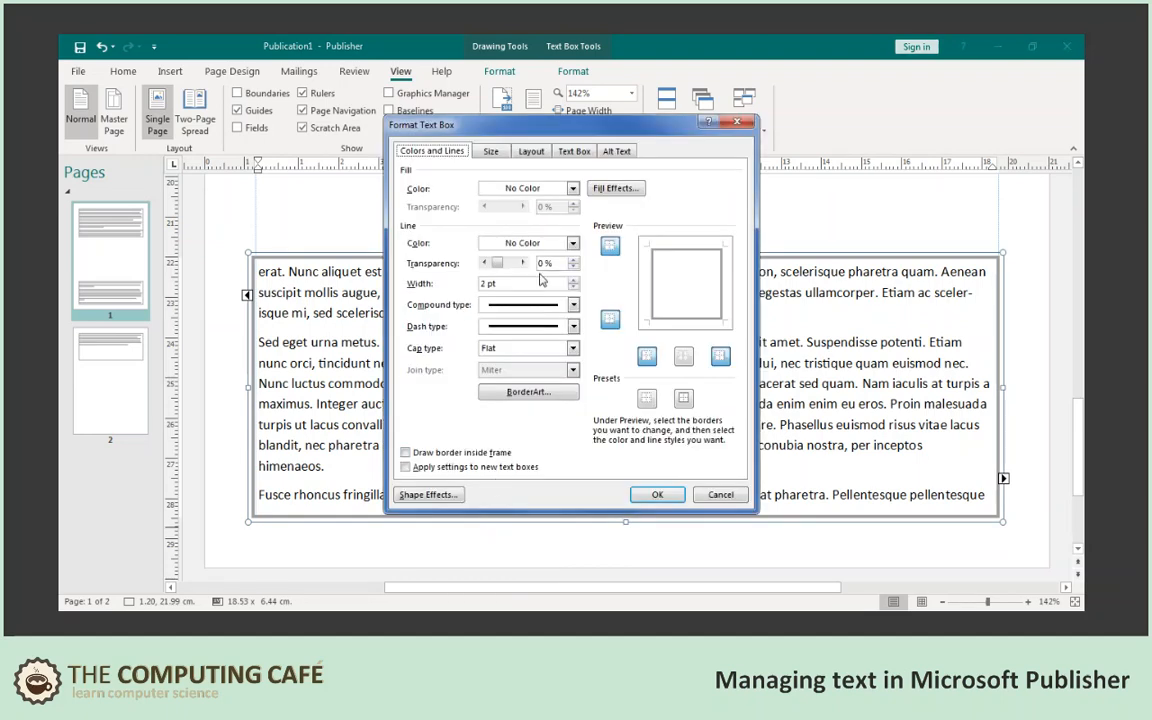
left_click(568, 152)
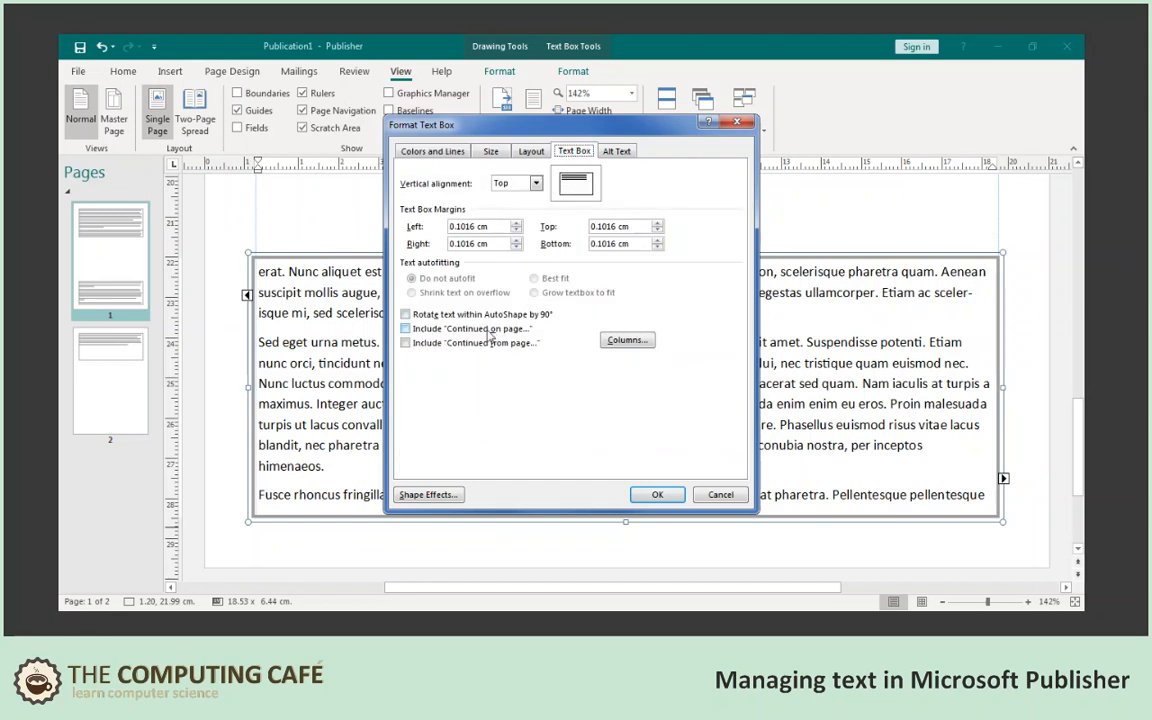
left_click(405, 329)
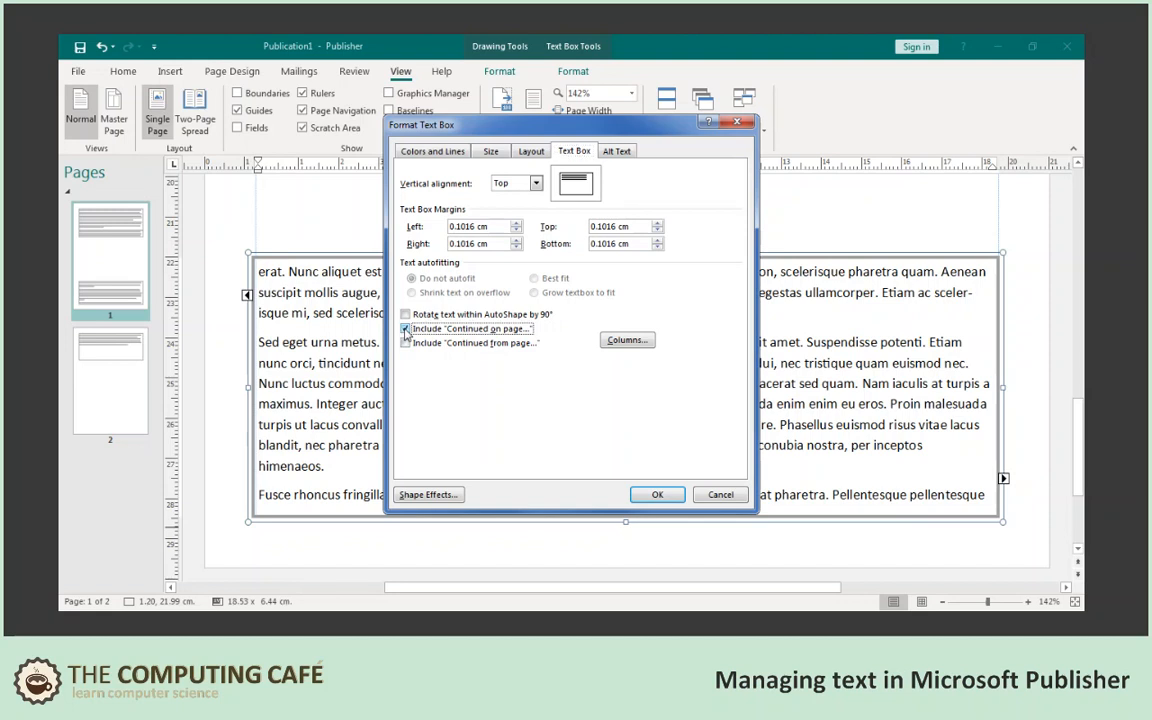
left_click(657, 496)
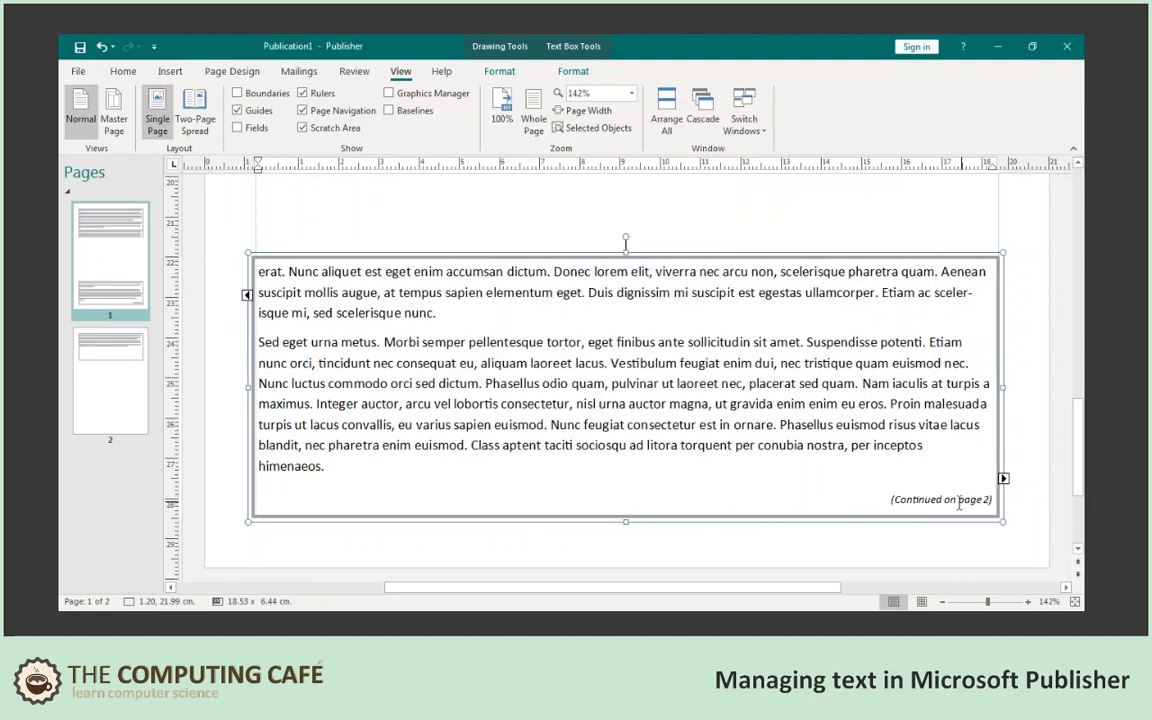
Step: Include the "Continued from page..." notice in the linked text box on page 2, then deselect the box
left_click(108, 378)
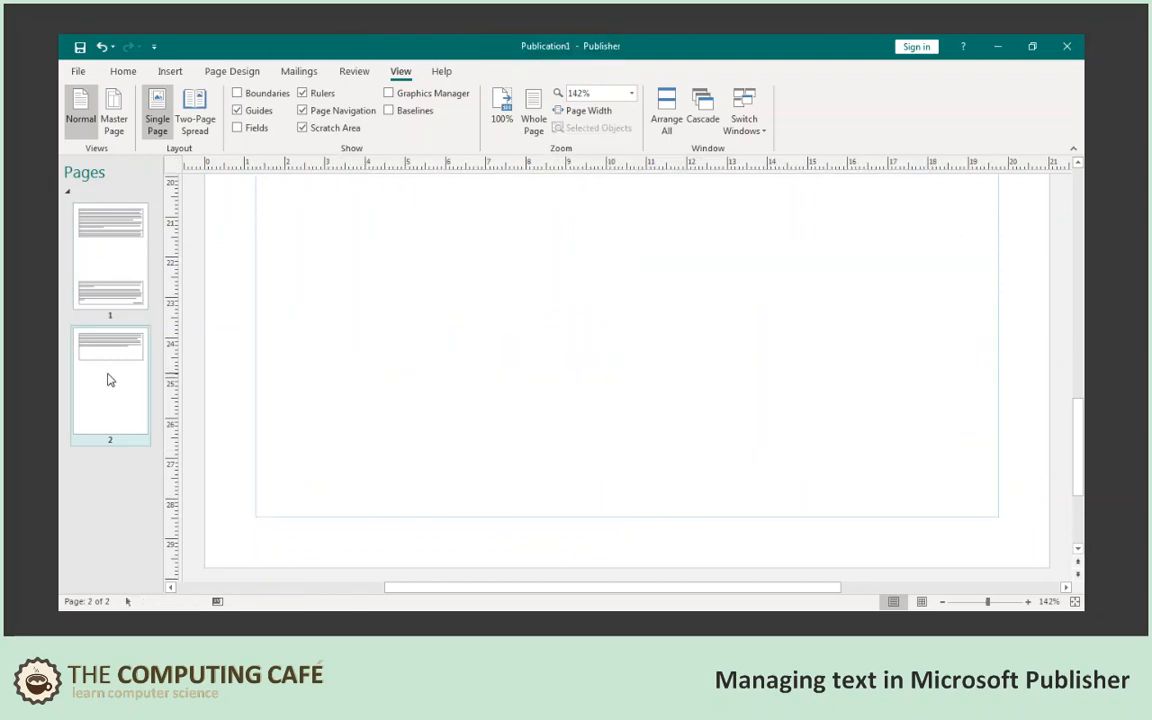
scroll(308, 377, "up", 6)
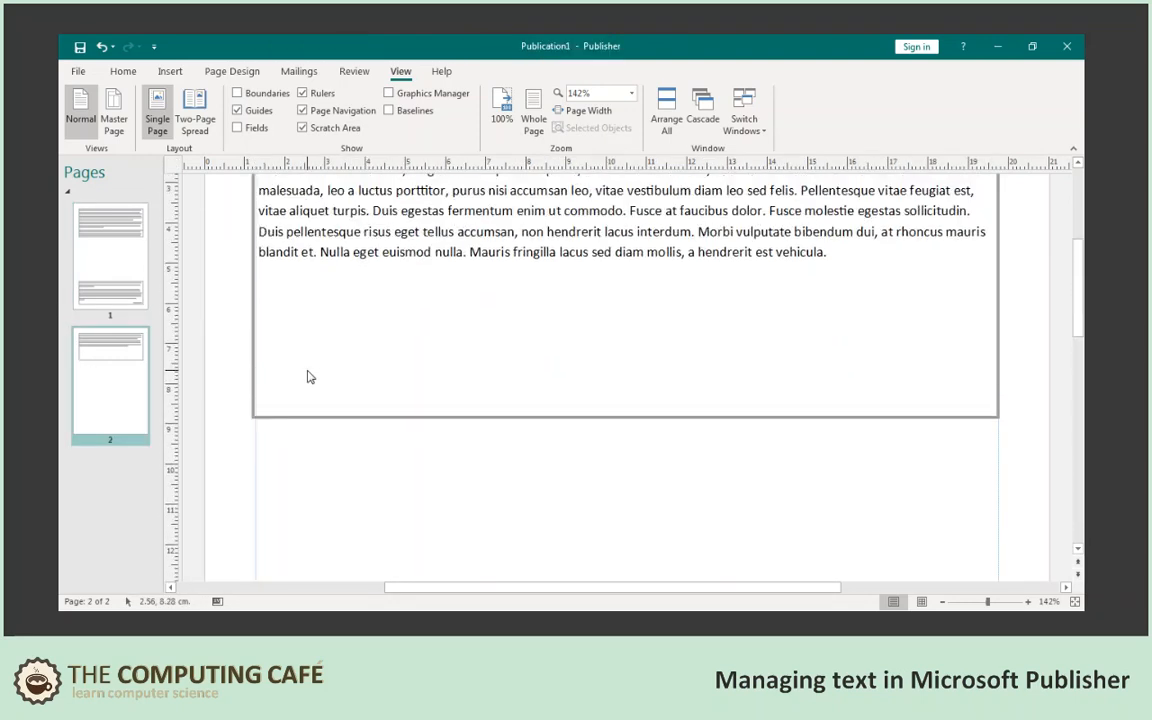
right_click(324, 256)
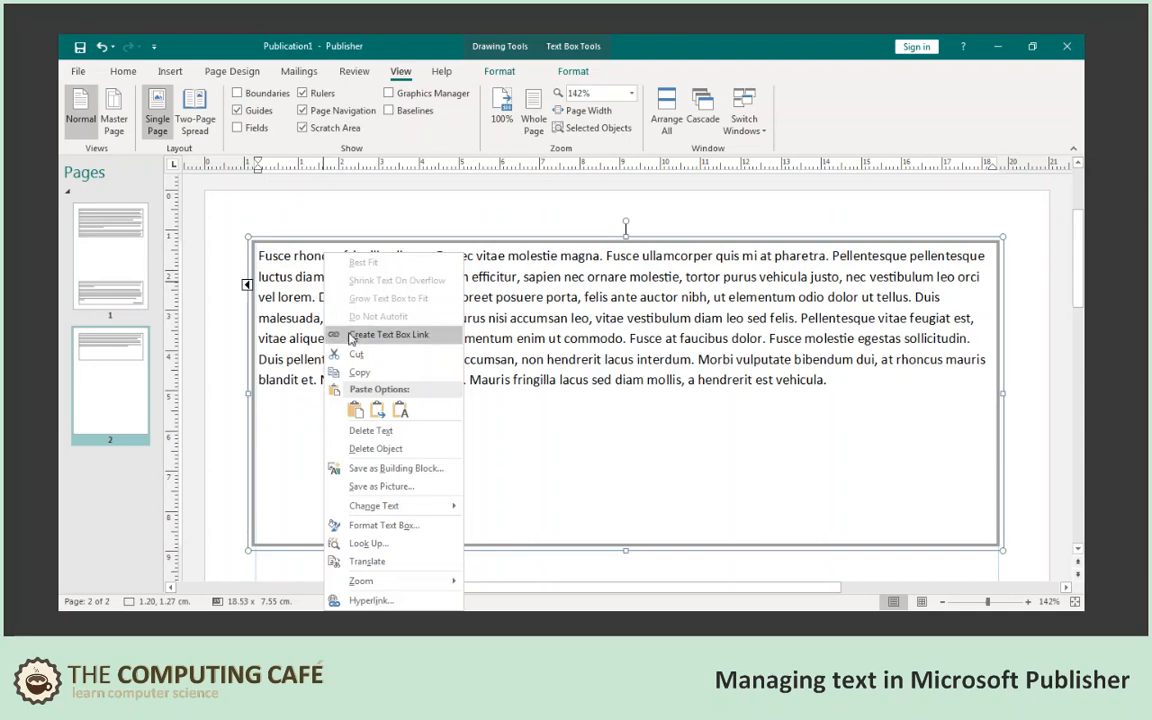
left_click(399, 529)
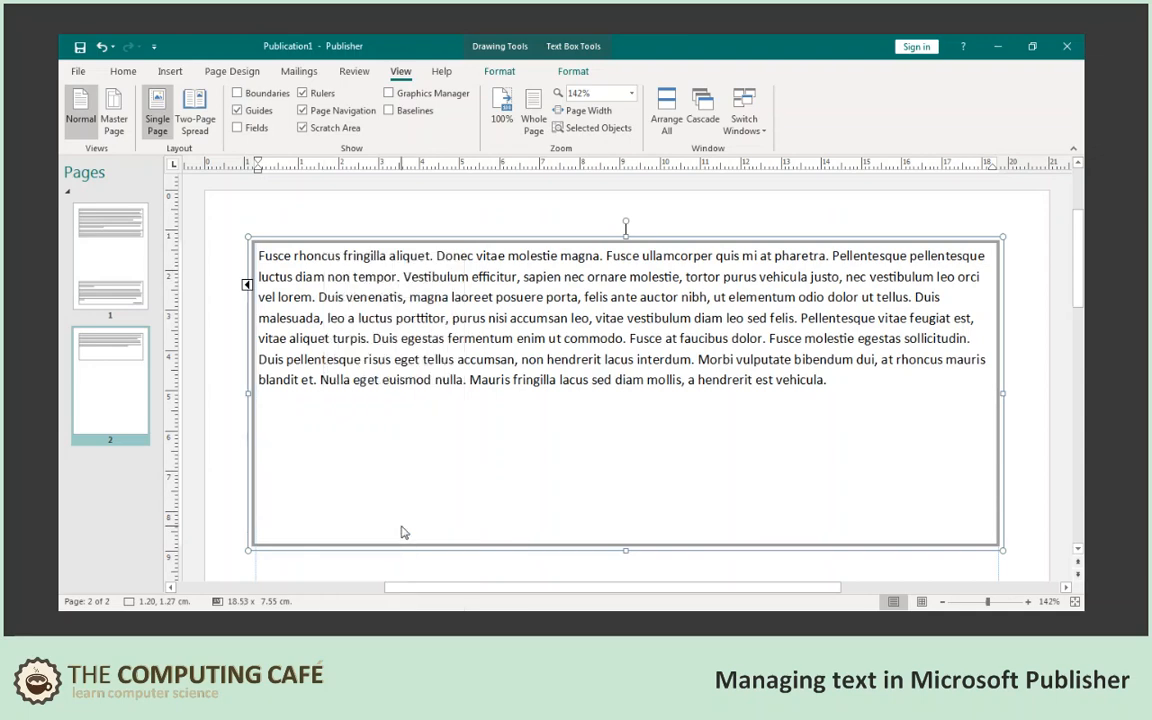
left_click(574, 151)
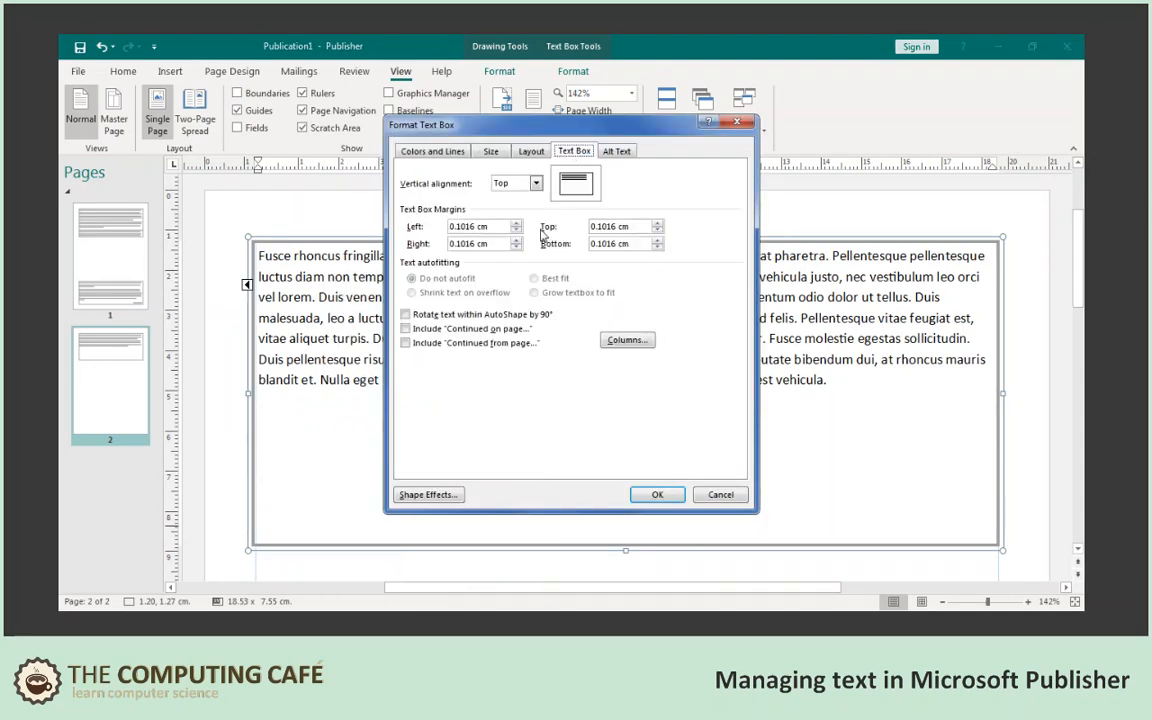
left_click(406, 343)
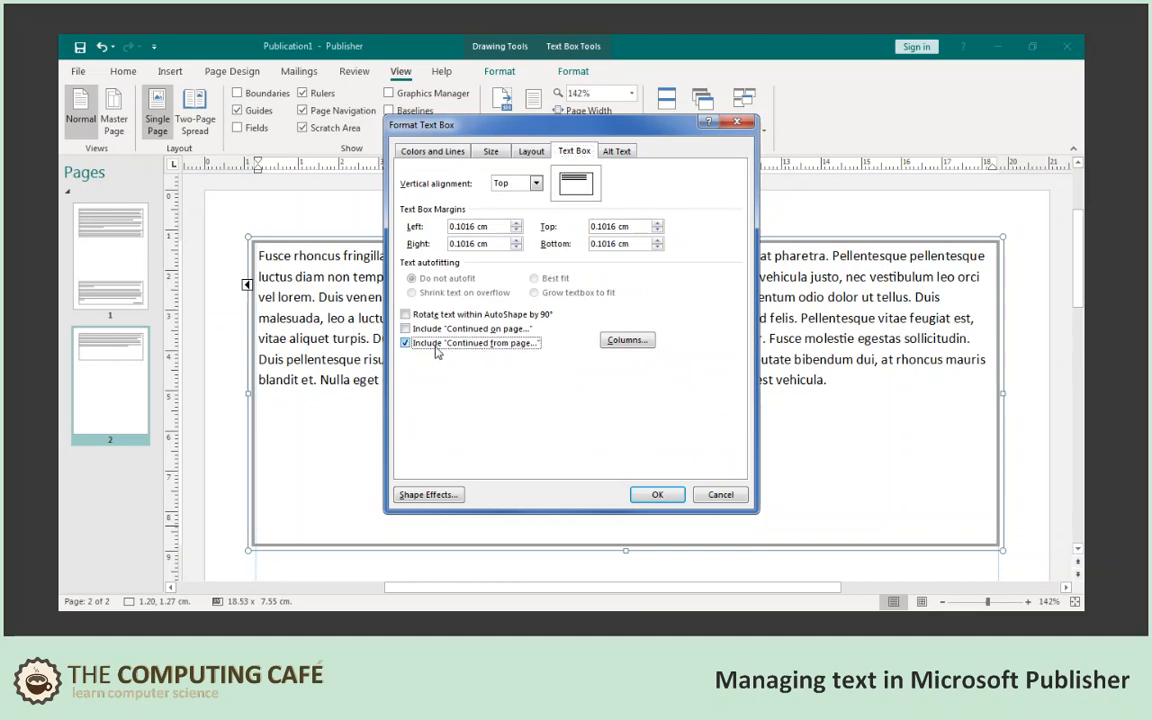
left_click(654, 495)
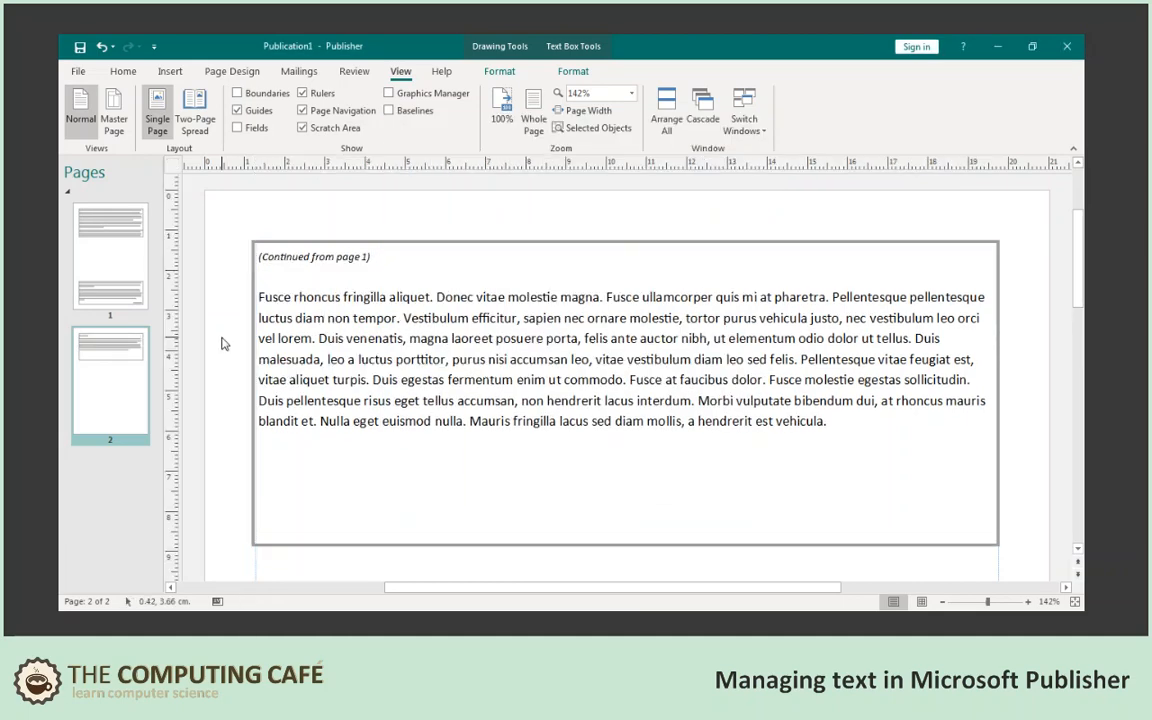
left_click(206, 308)
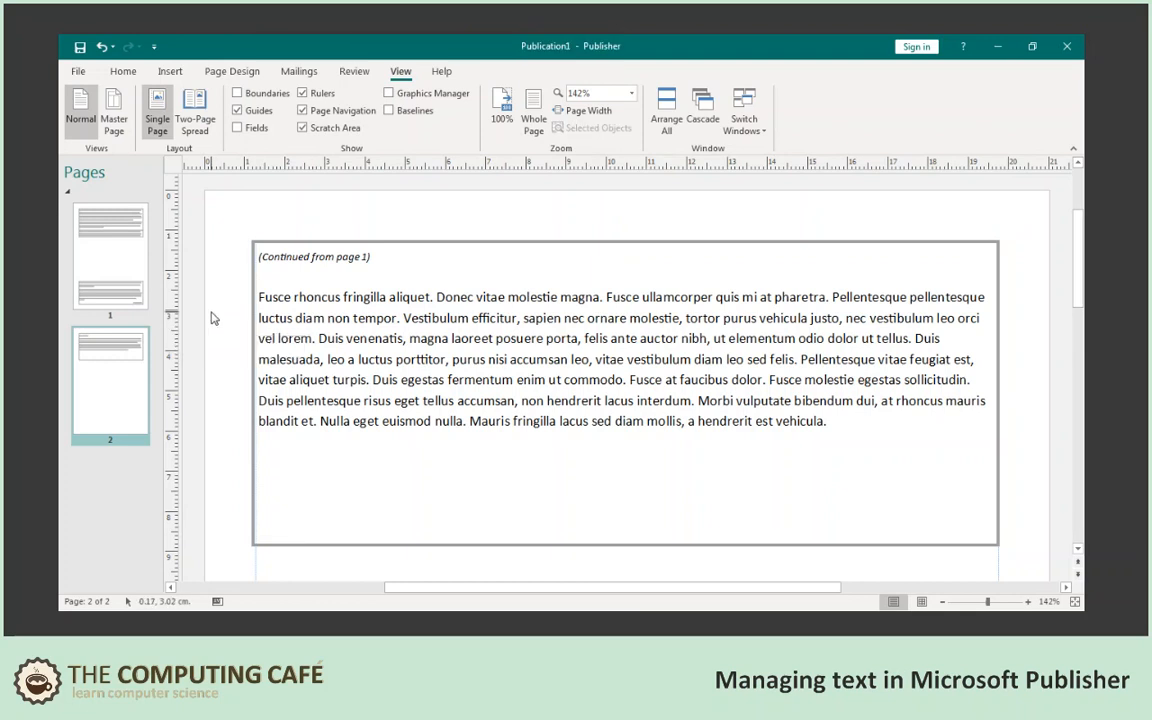
Step: Insert one blank page after page 1
right_click(130, 293)
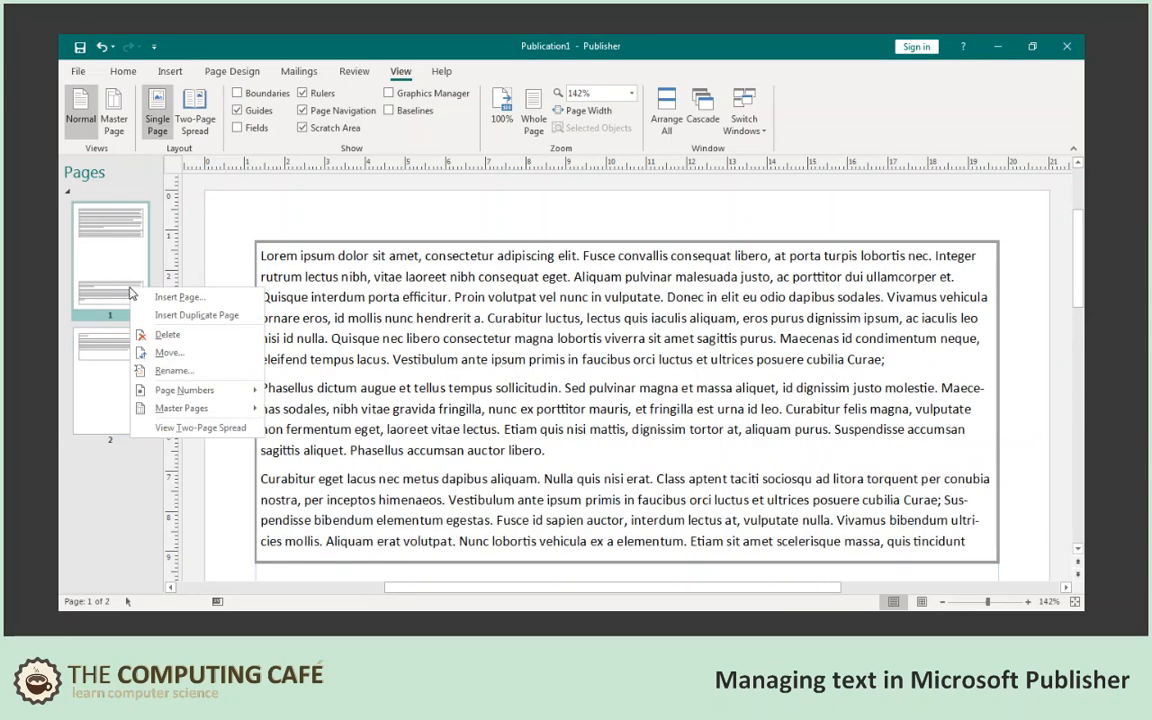
left_click(180, 297)
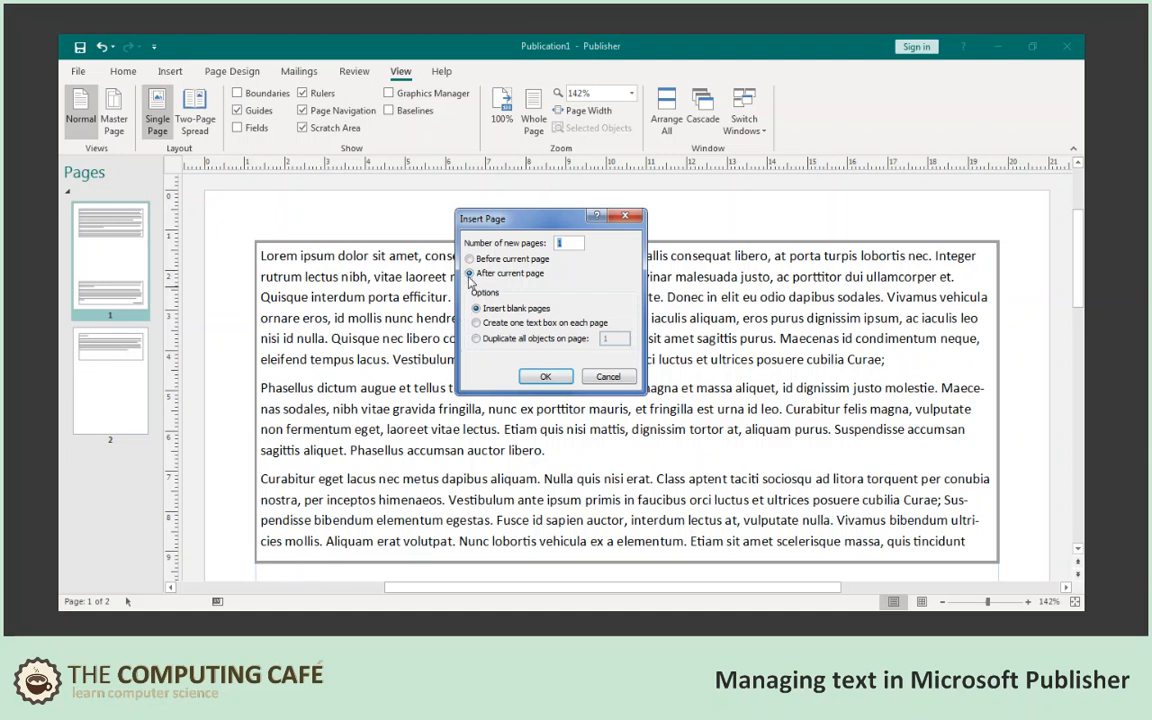
left_click(540, 377)
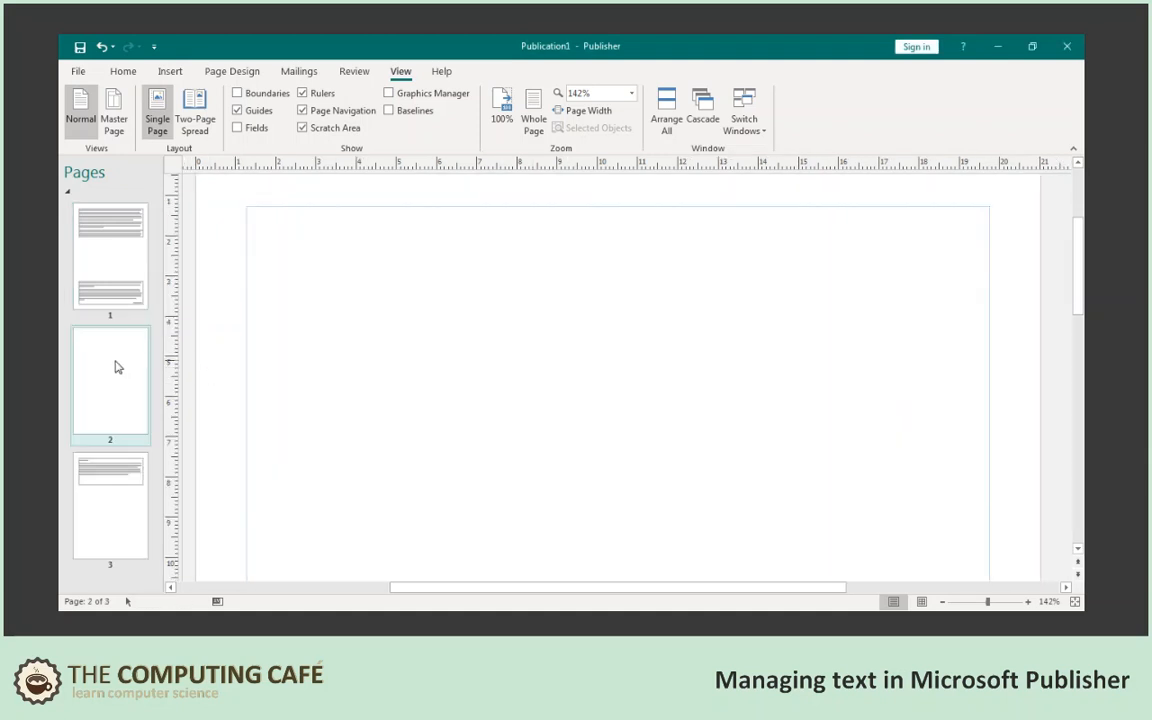
Step: Check the page references in the continuation notices on pages 1 and 3, and return to a whole-page view of page 1
left_click(108, 258)
scroll(544, 404, "down", 3)
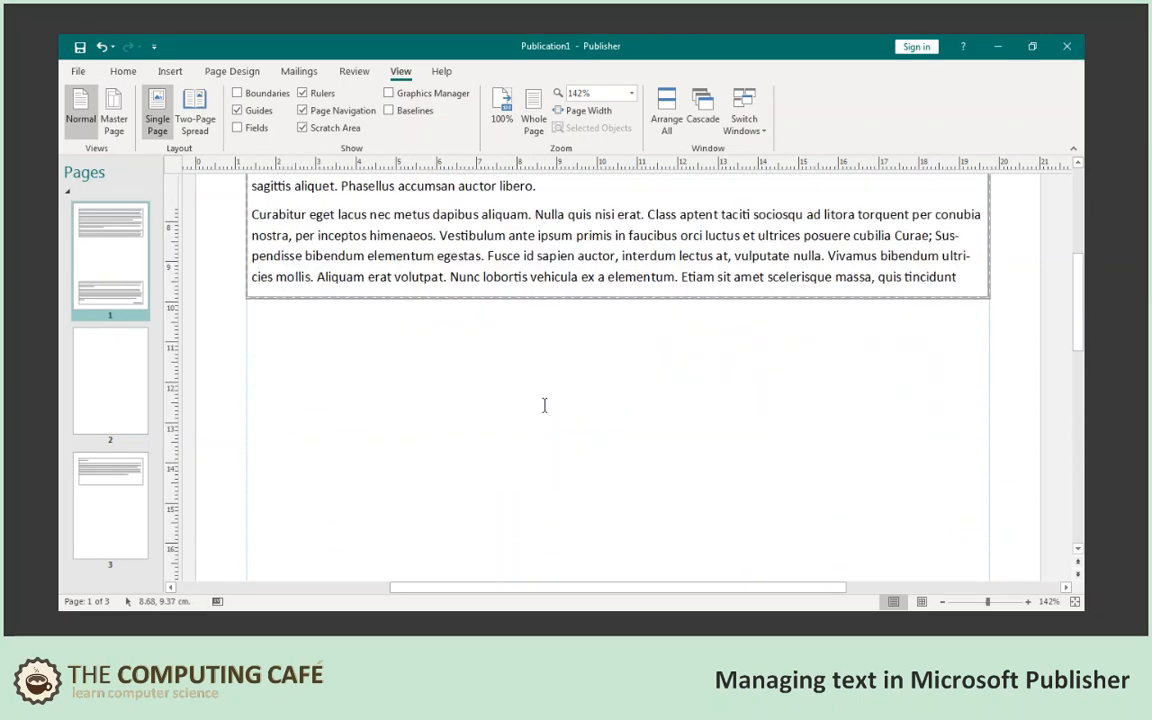
scroll(544, 404, "down", 10)
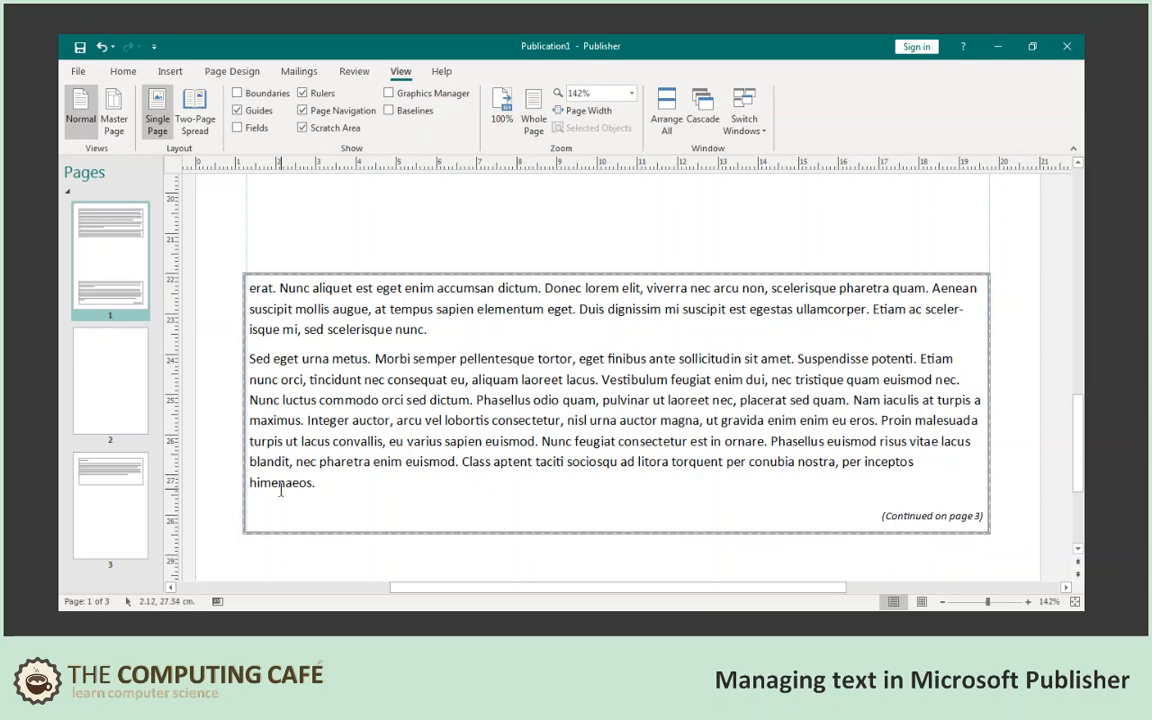
left_click(115, 486)
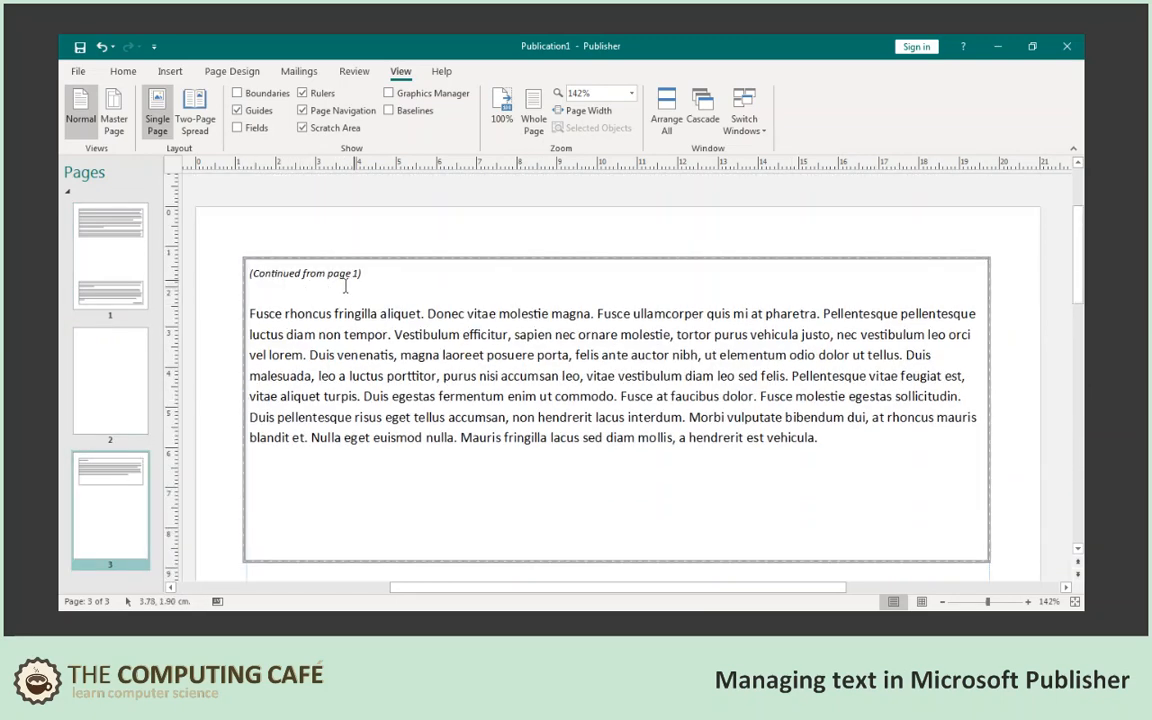
left_click(532, 116)
left_click(124, 254)
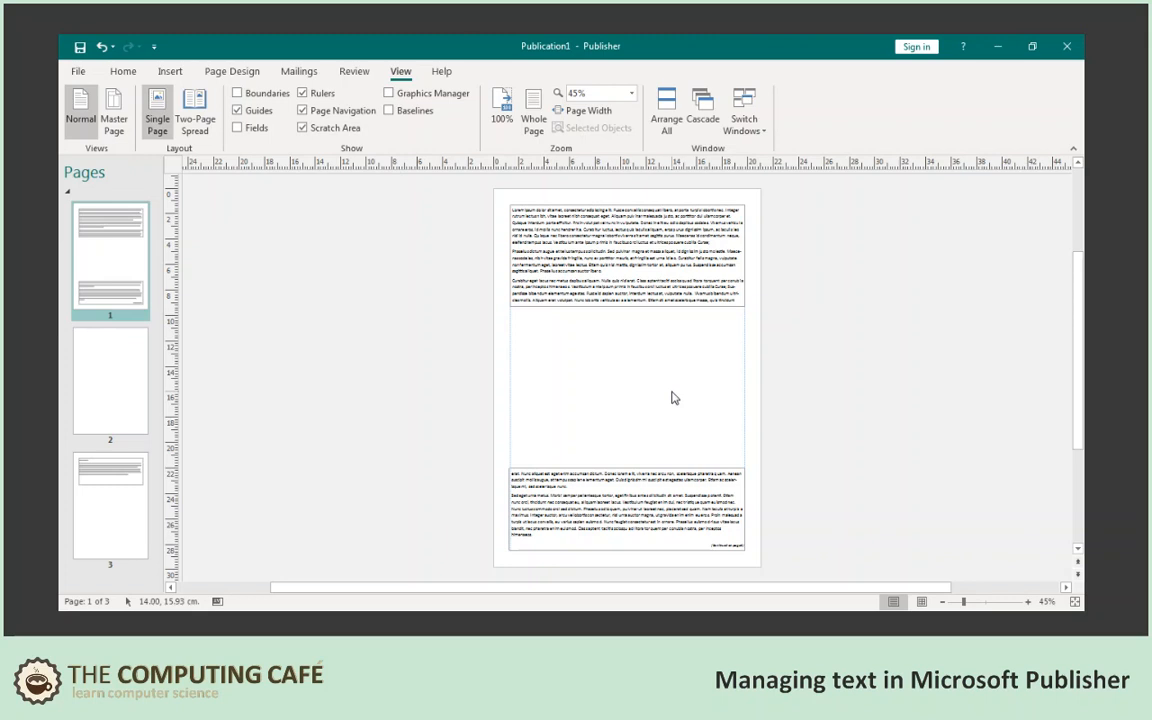
Step: Draw a text box about 18.5 × 9.7 cm between the margins at the head of blank page 2 and give it an outline
left_click(117, 392)
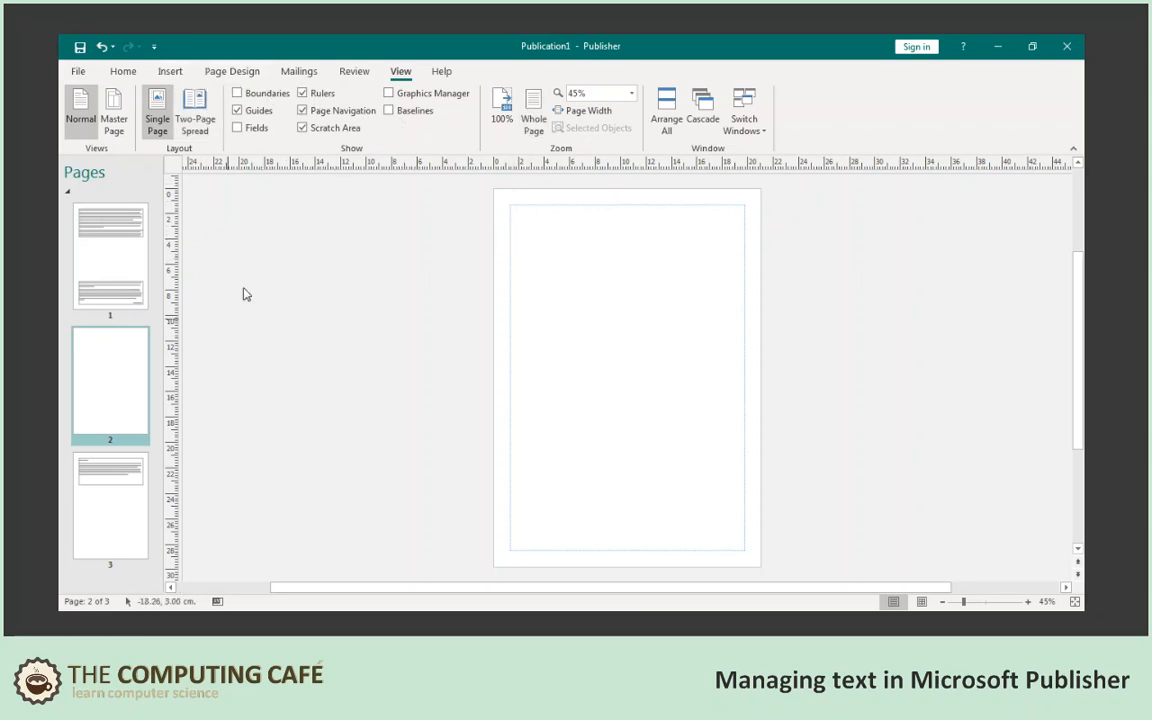
left_click(135, 380)
left_click(170, 71)
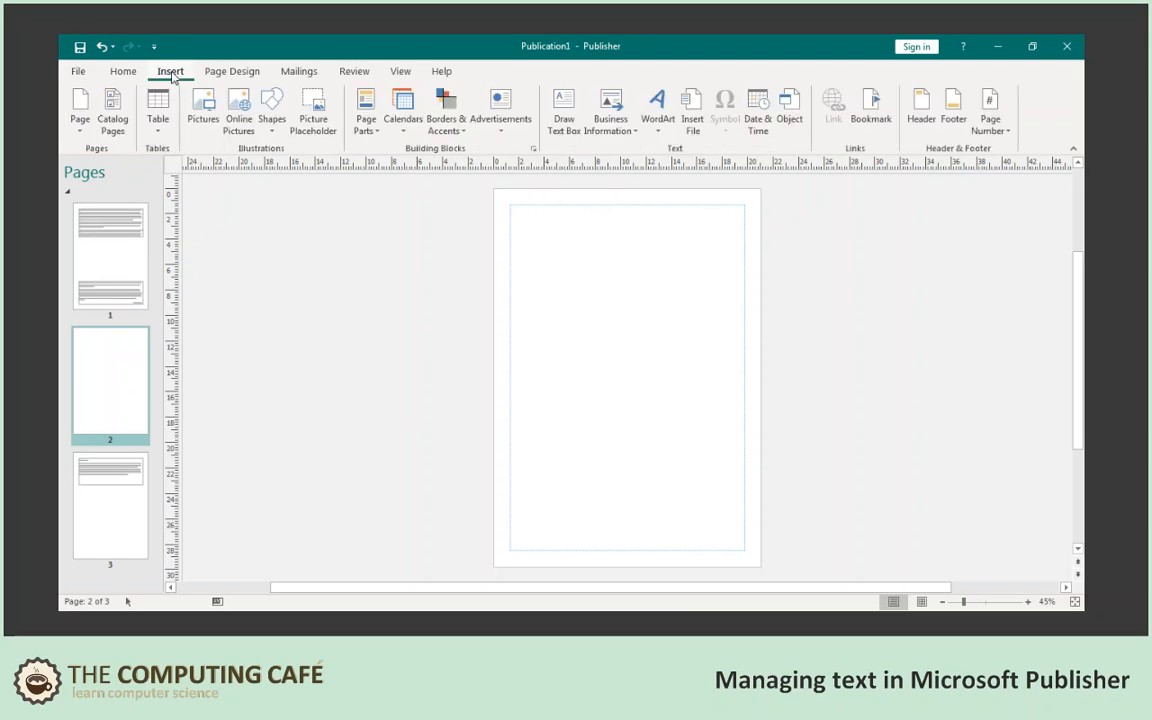
left_click(580, 106)
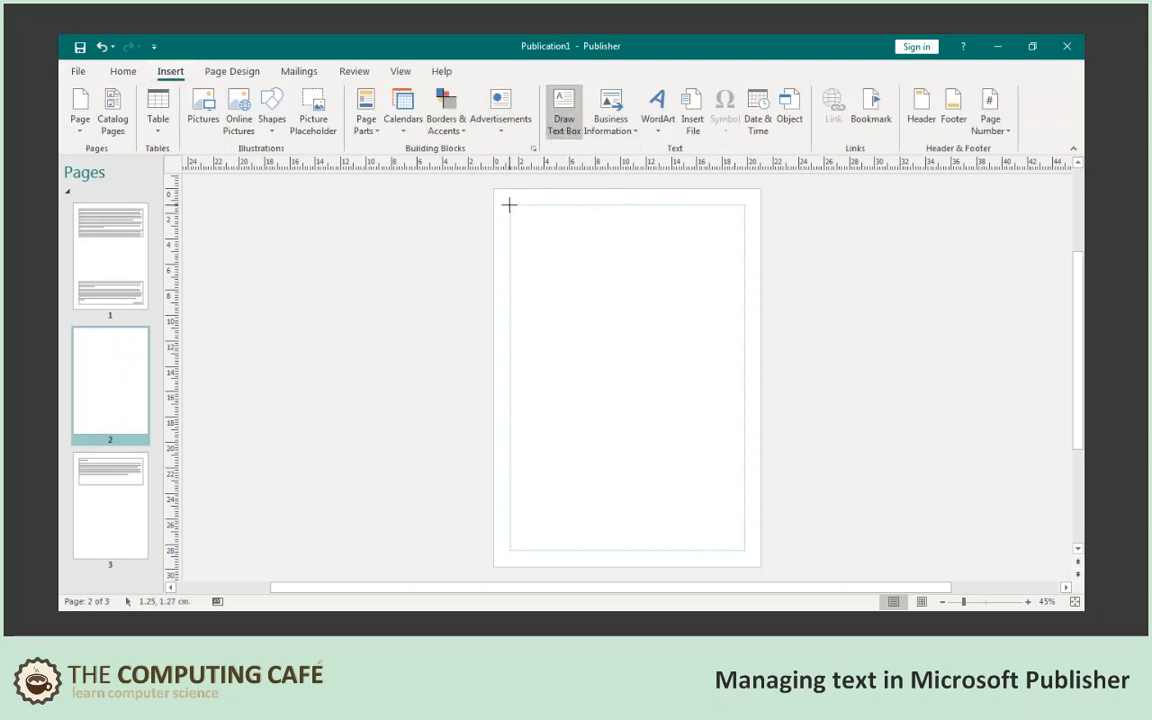
left_click_drag(509, 204, 750, 328)
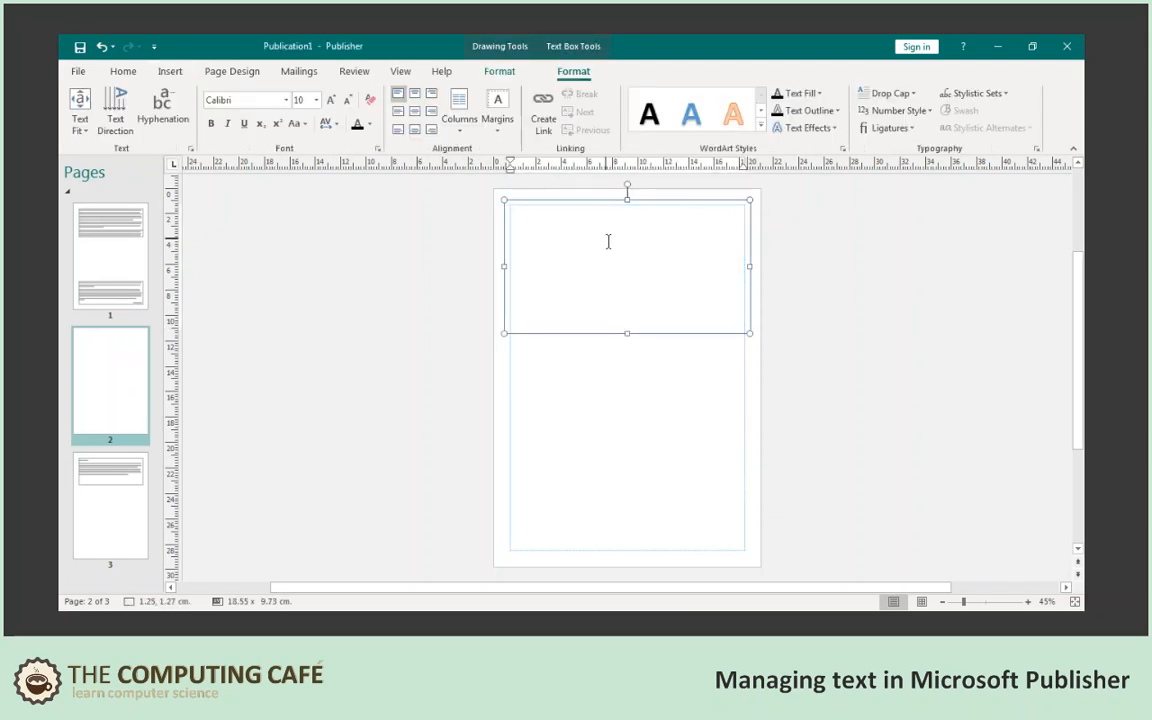
left_click(499, 71)
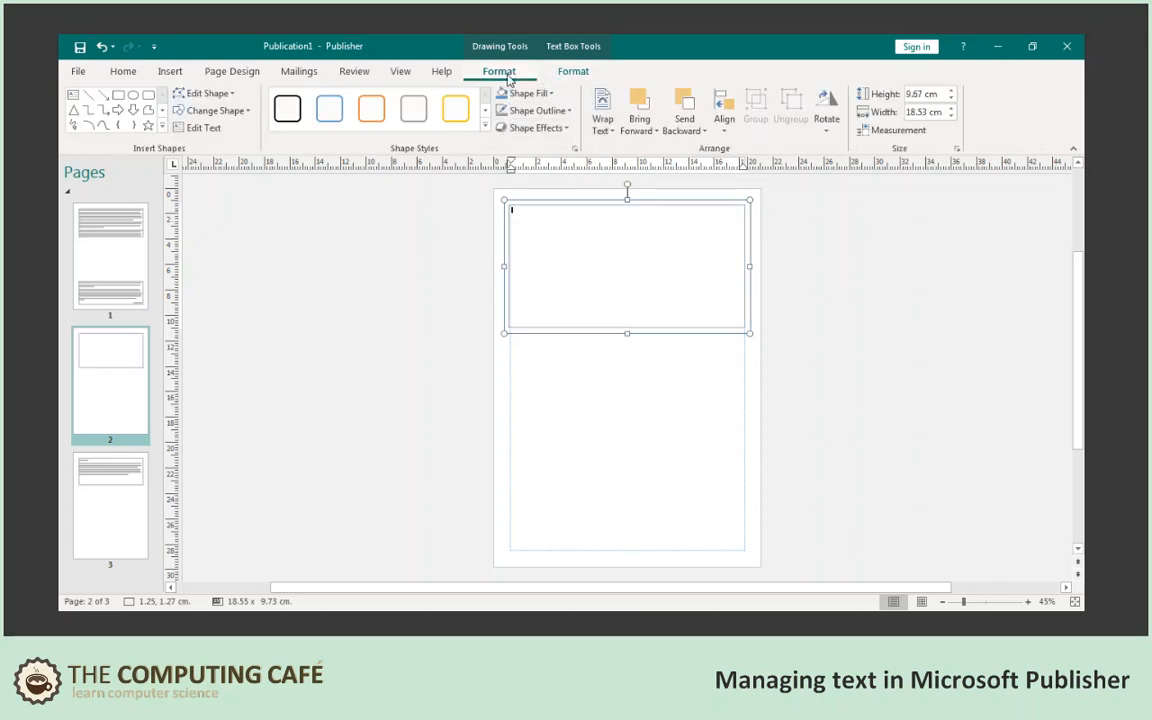
Step: Shorten the empty text box on page 2 to about 8 cm high and place the cursor inside it
left_click(400, 71)
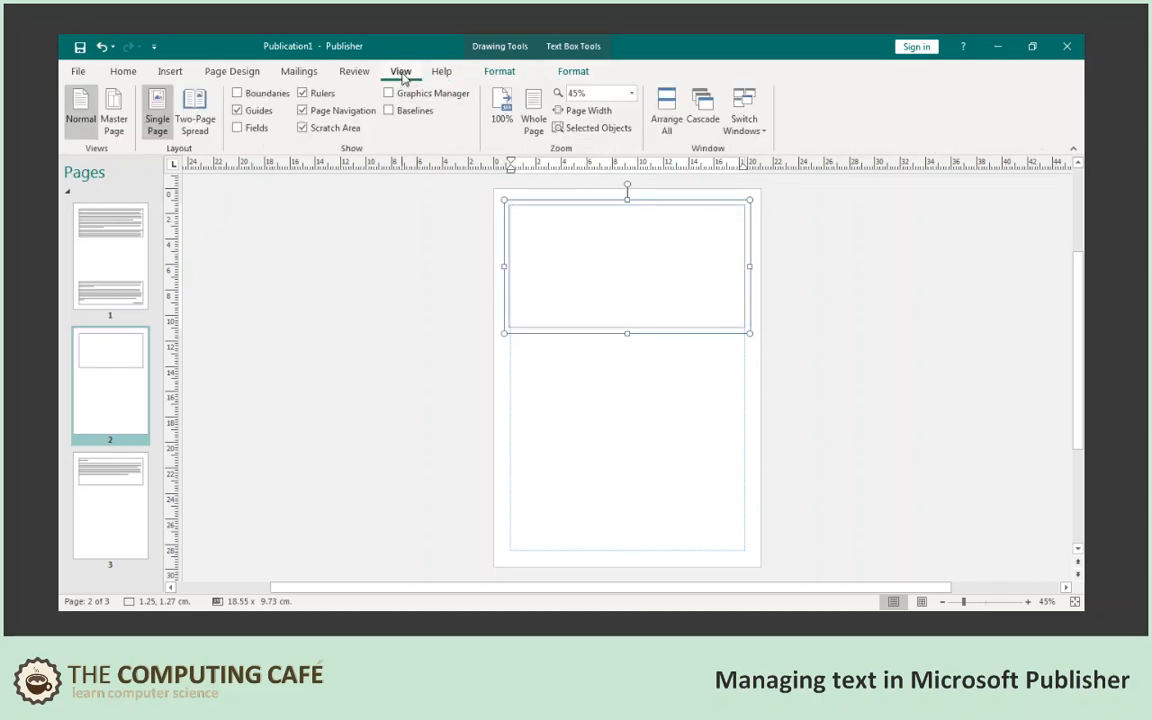
left_click(588, 112)
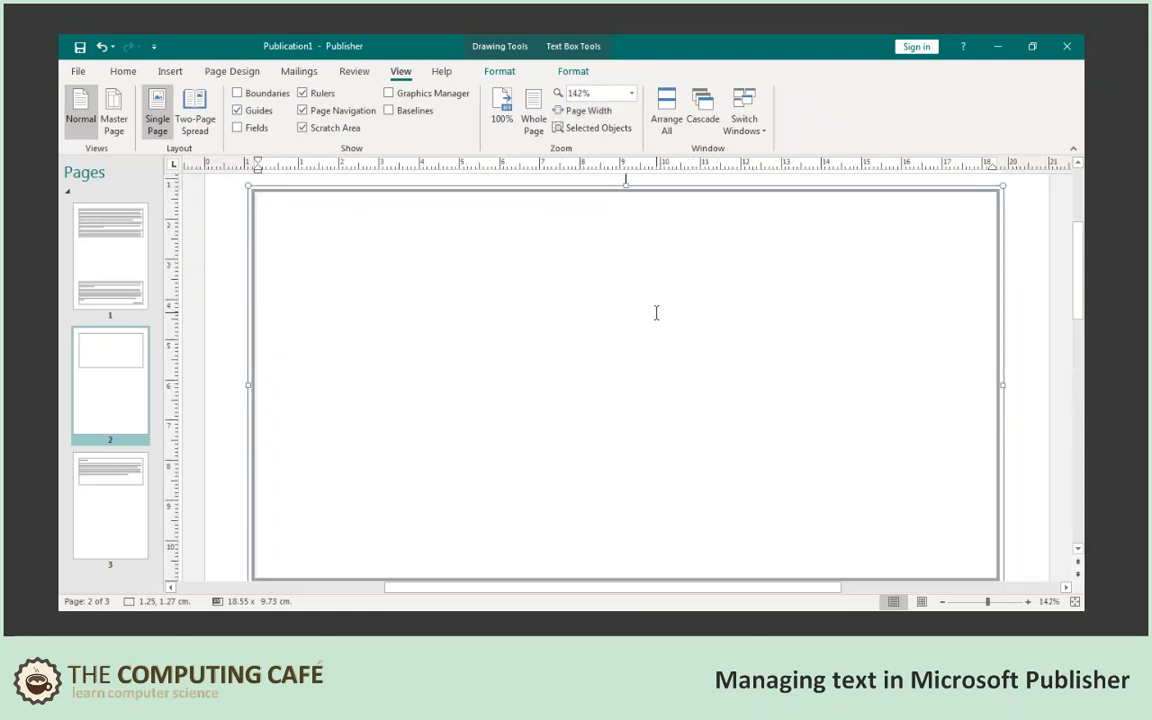
scroll(705, 440, "down", 1)
left_click_drag(624, 558, 604, 477)
scroll(600, 472, "up", 1)
left_click(280, 262)
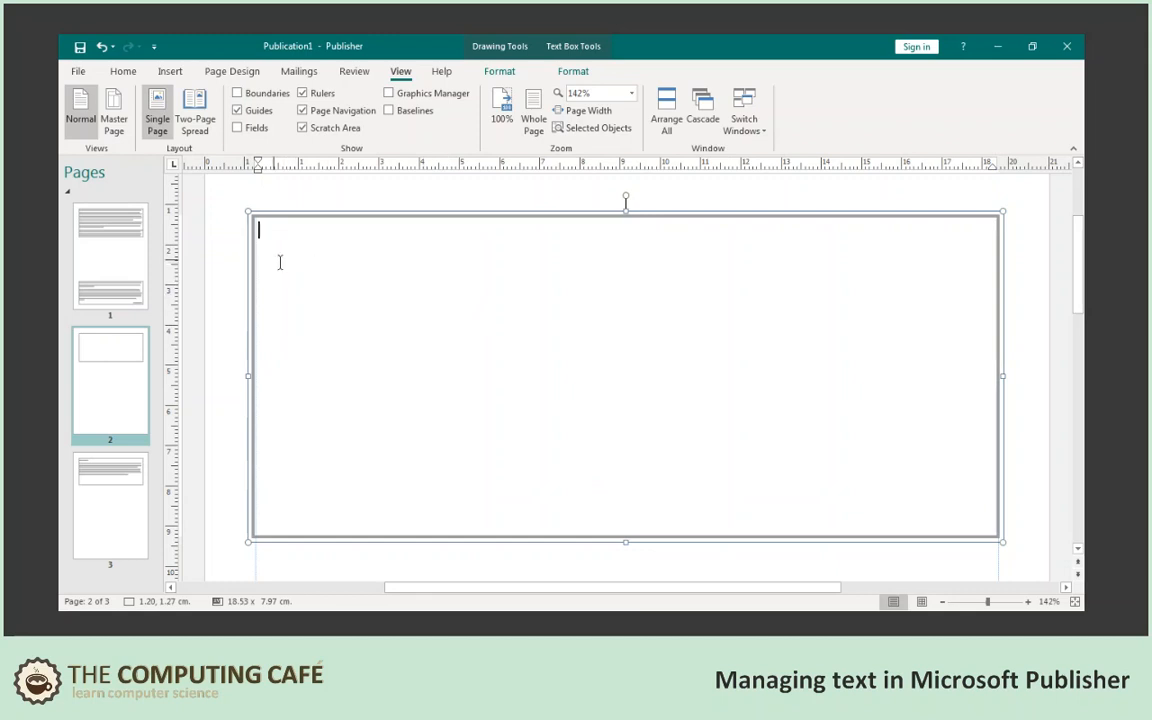
Step: Go to page 1 to reach the source paragraphs in its upper text box
left_click(231, 244)
left_click(129, 247)
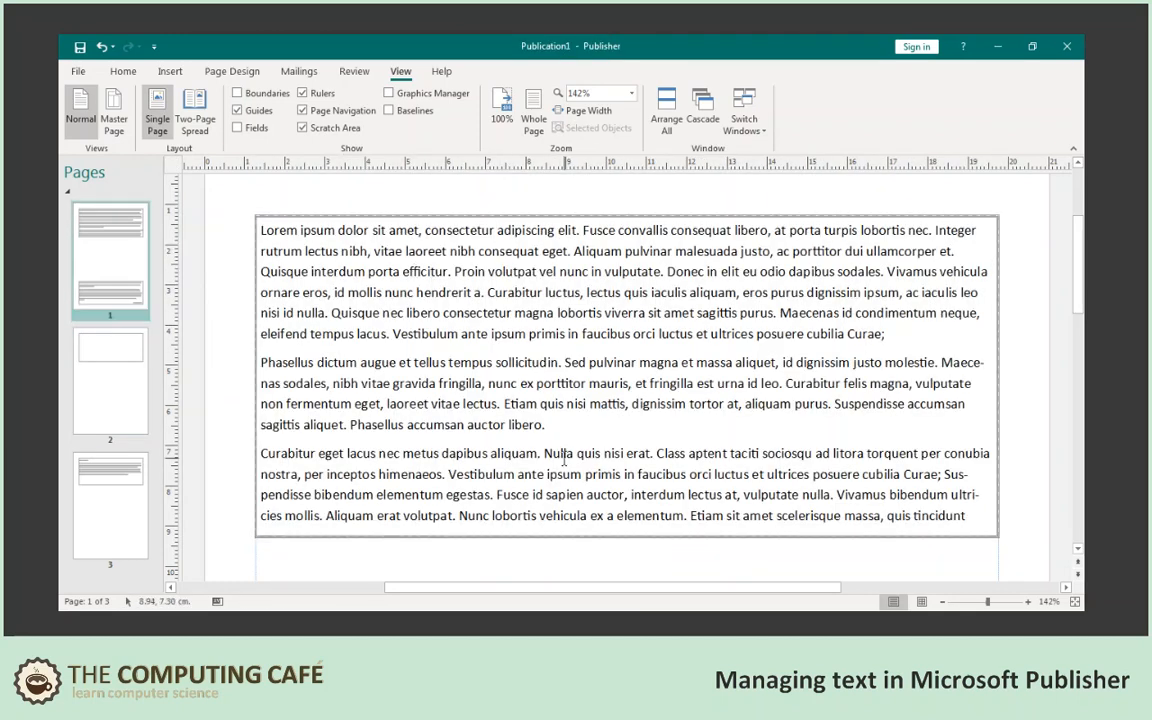
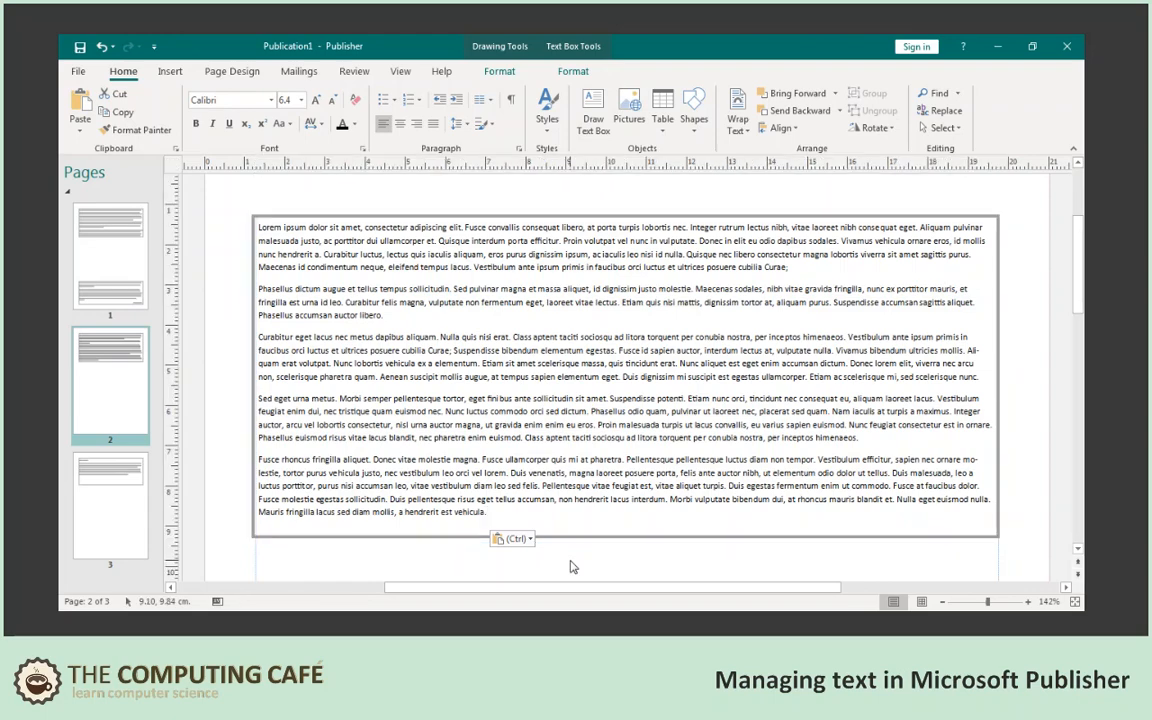
Step: Lengthen the filled text box on page 2 to about 11.6 cm high and place the cursor at the end of its text
scroll(570, 567, "down", 3)
left_click(629, 259)
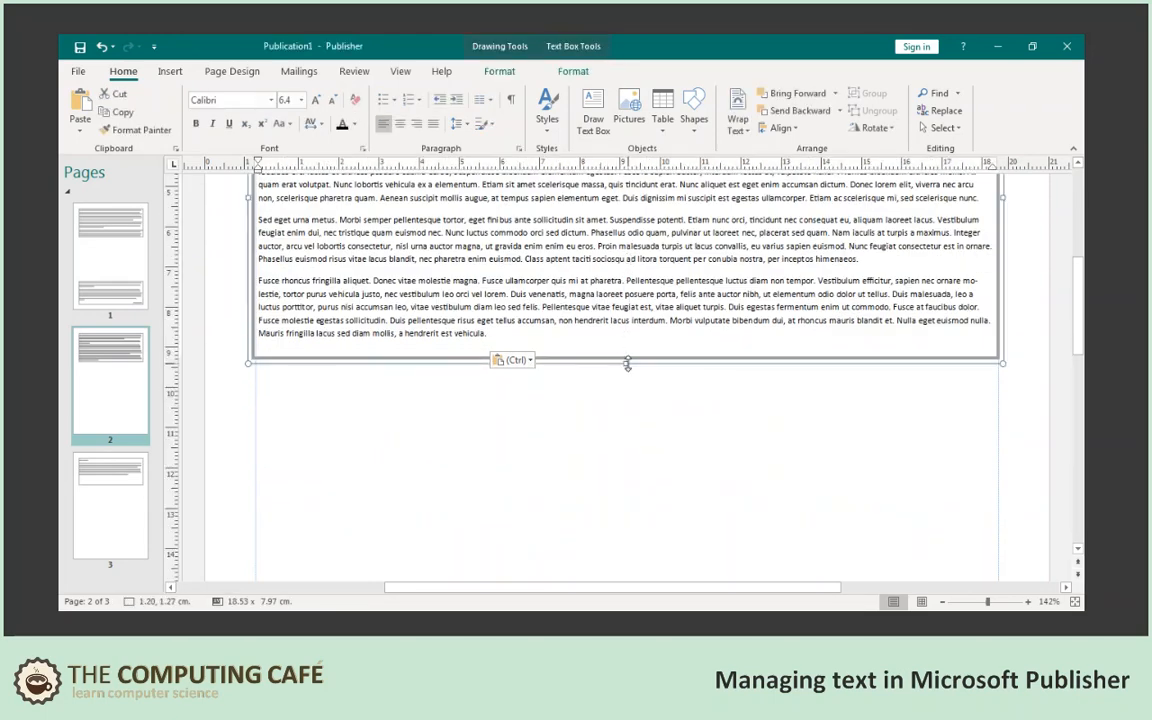
left_click_drag(625, 363, 620, 509)
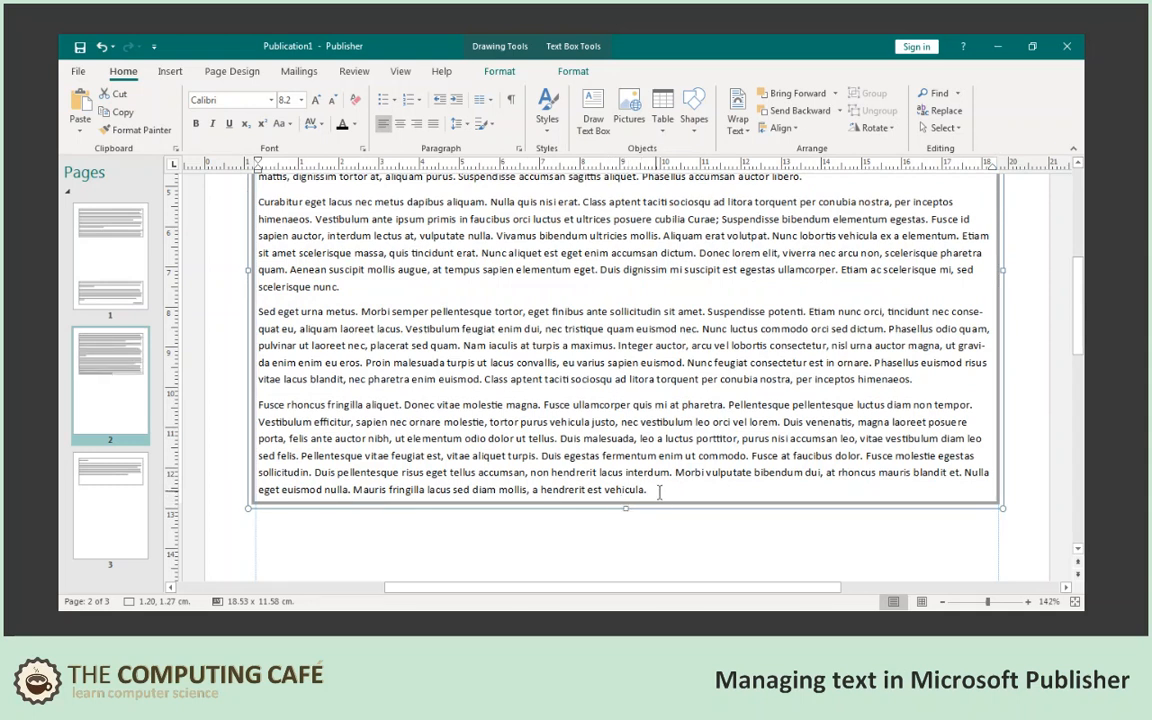
left_click(659, 491)
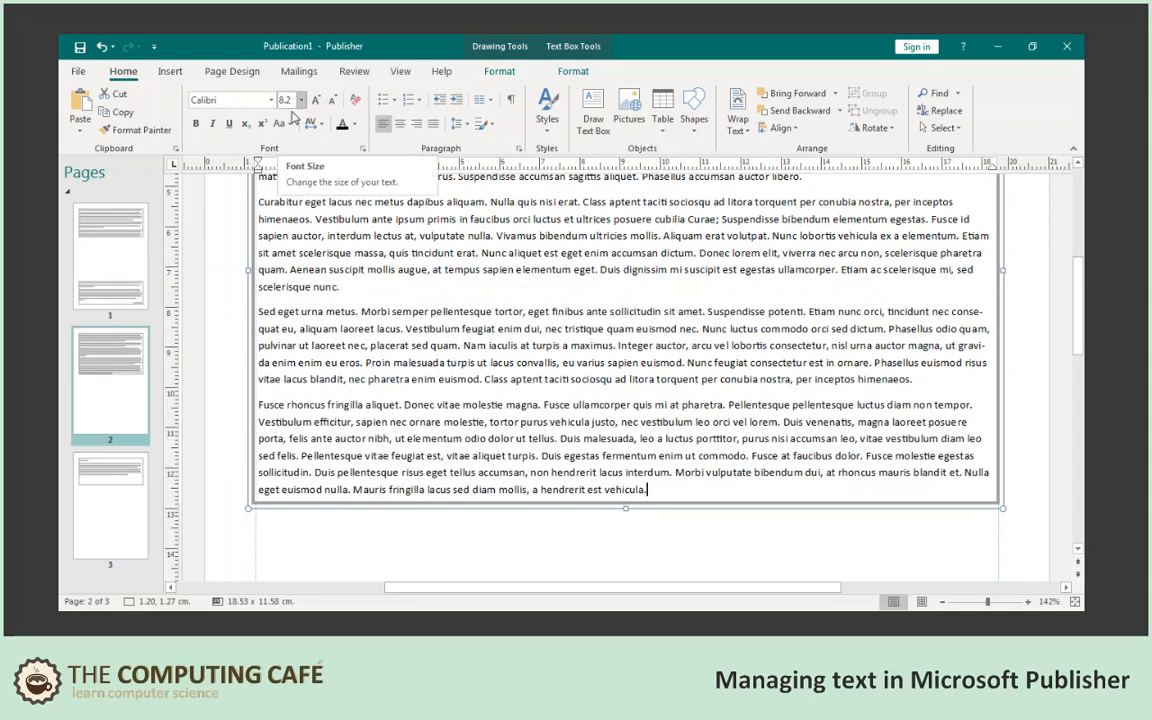
Step: Shorten the filled text box on page 2 to about 4.6 cm high and look over its rescaled text
scroll(633, 577, "up", 2)
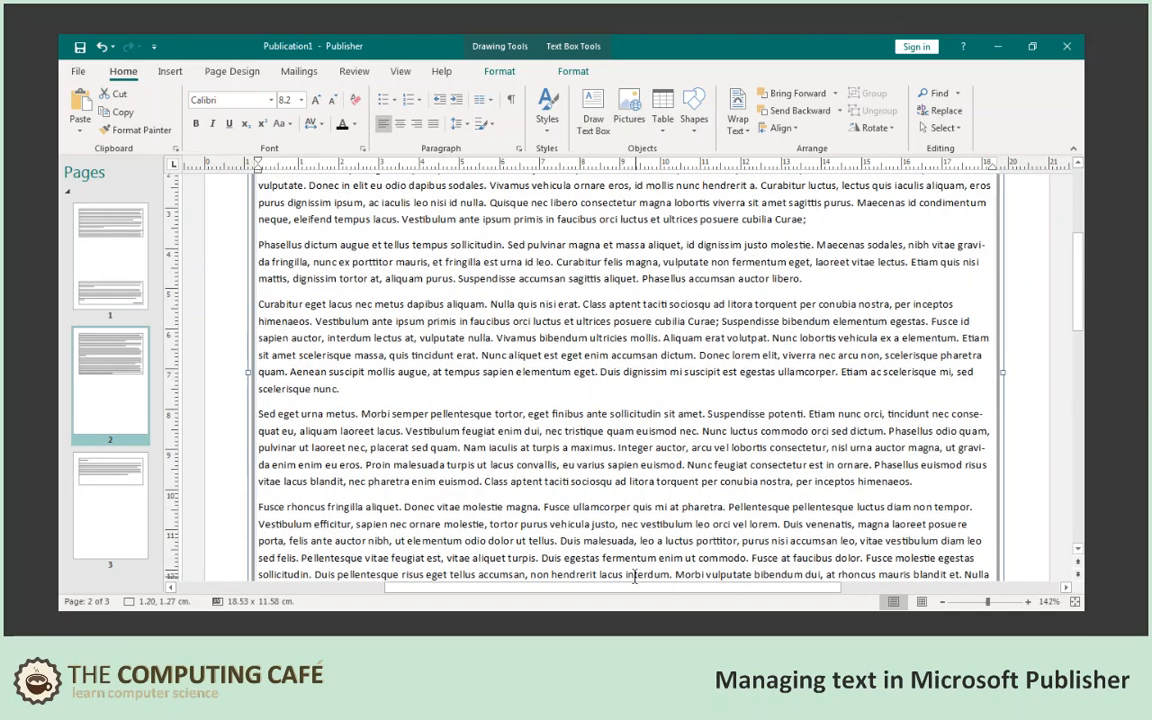
scroll(635, 576, "down", 1)
left_click_drag(627, 561, 643, 278)
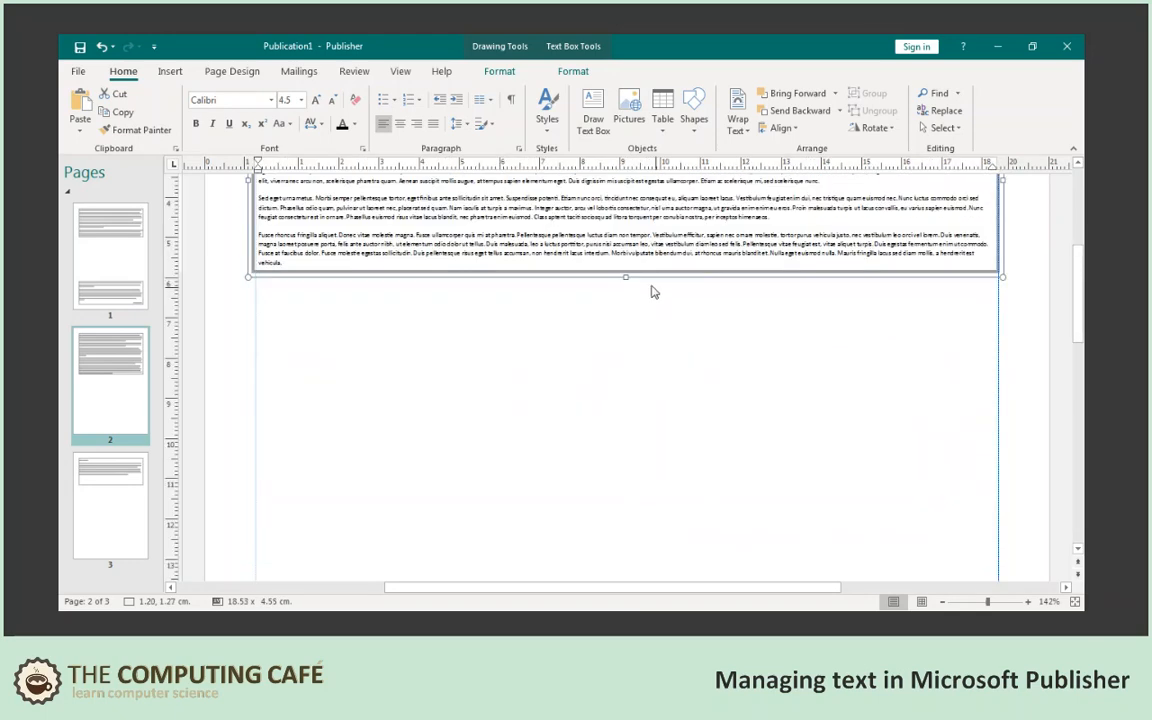
scroll(653, 291, "up", 3)
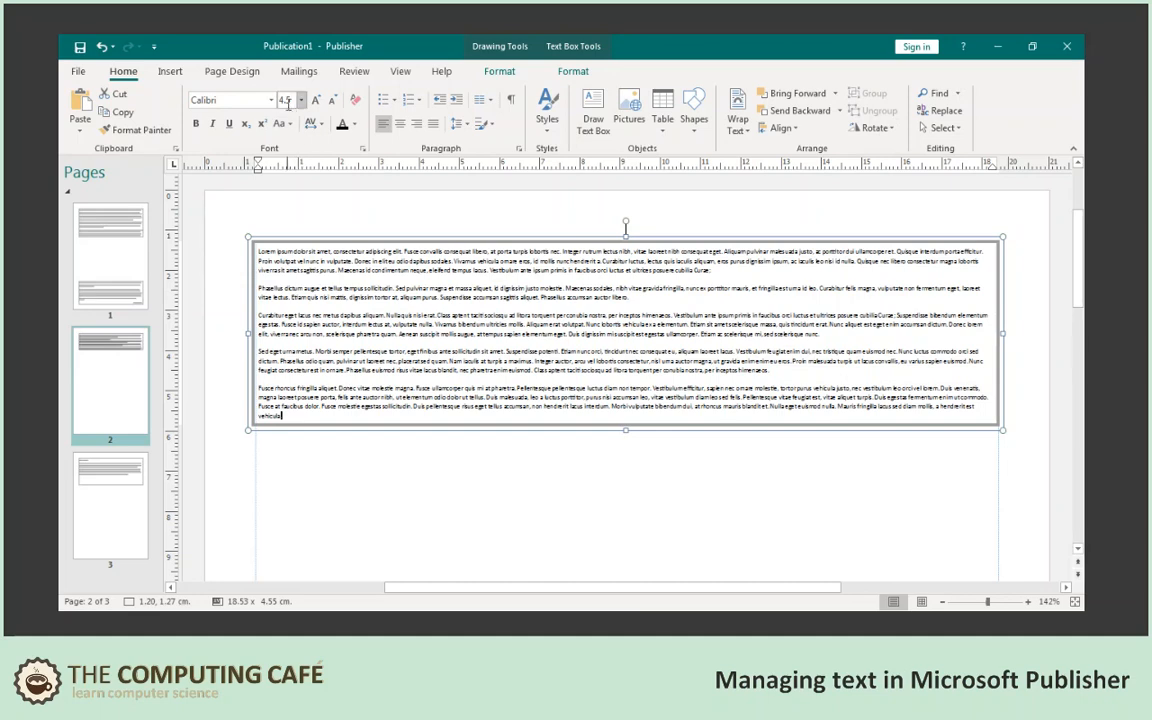
scroll(412, 280, "down", 1)
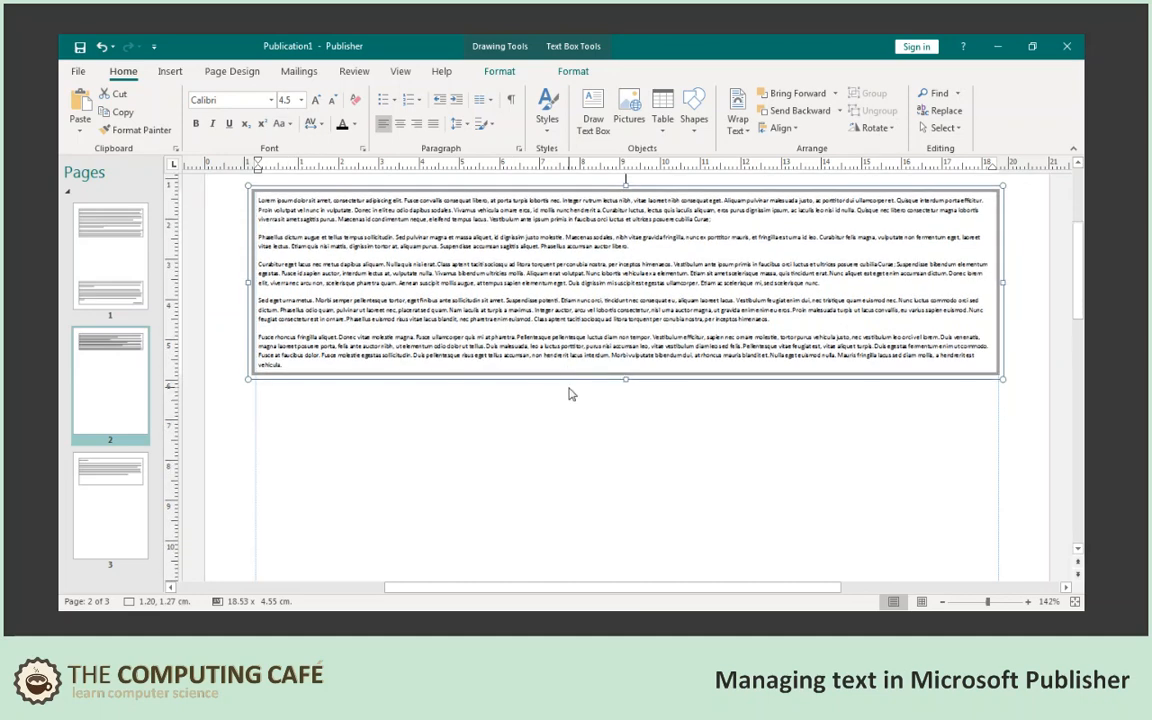
scroll(515, 372, "up", 1)
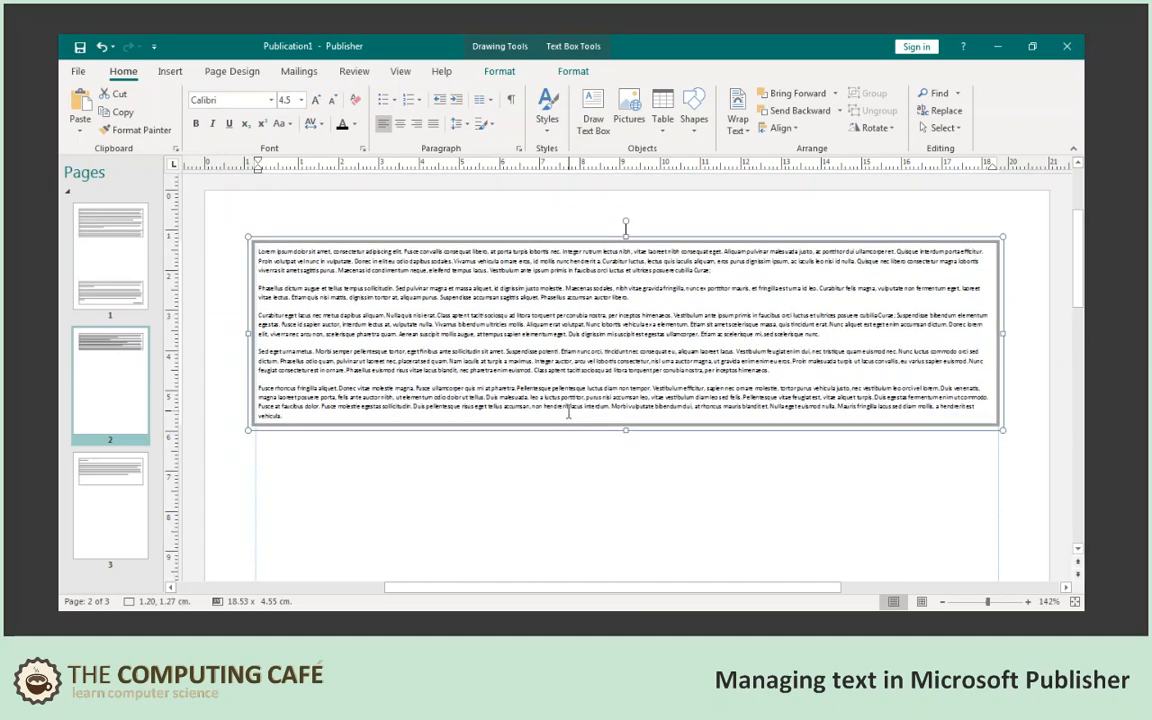
Step: Apply Best Fit to the filled text box, extend it to about 6.8 cm high and deselect it
right_click(553, 322)
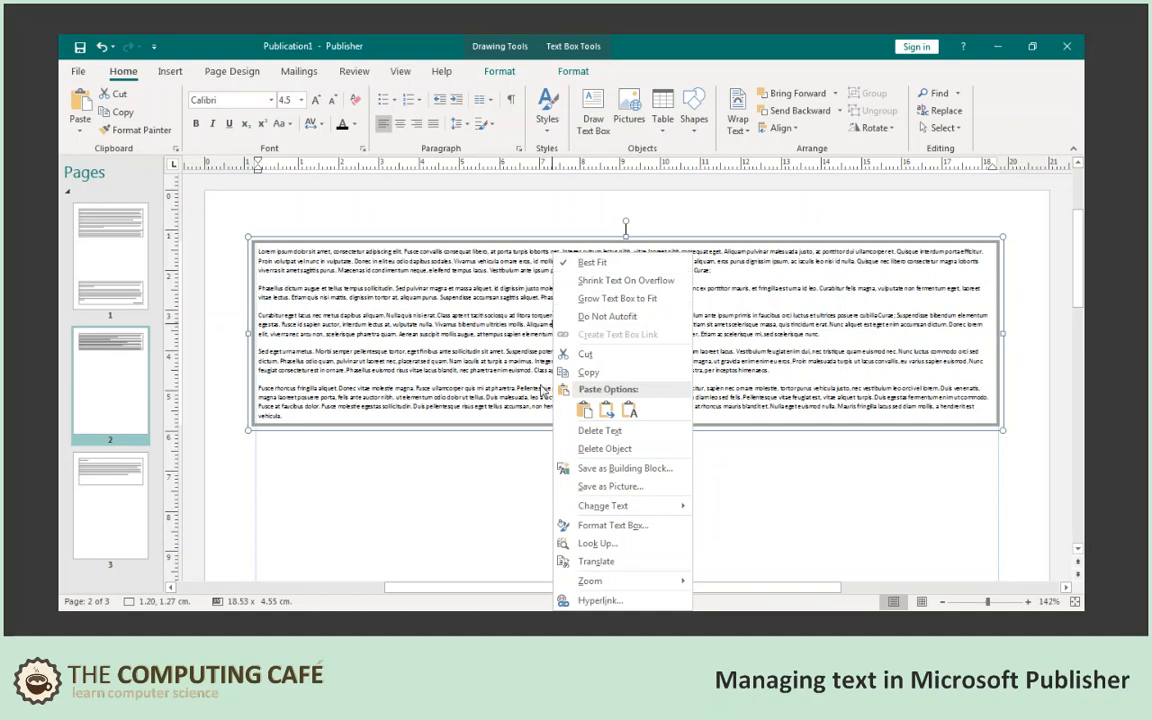
left_click(598, 264)
left_click_drag(626, 432, 617, 522)
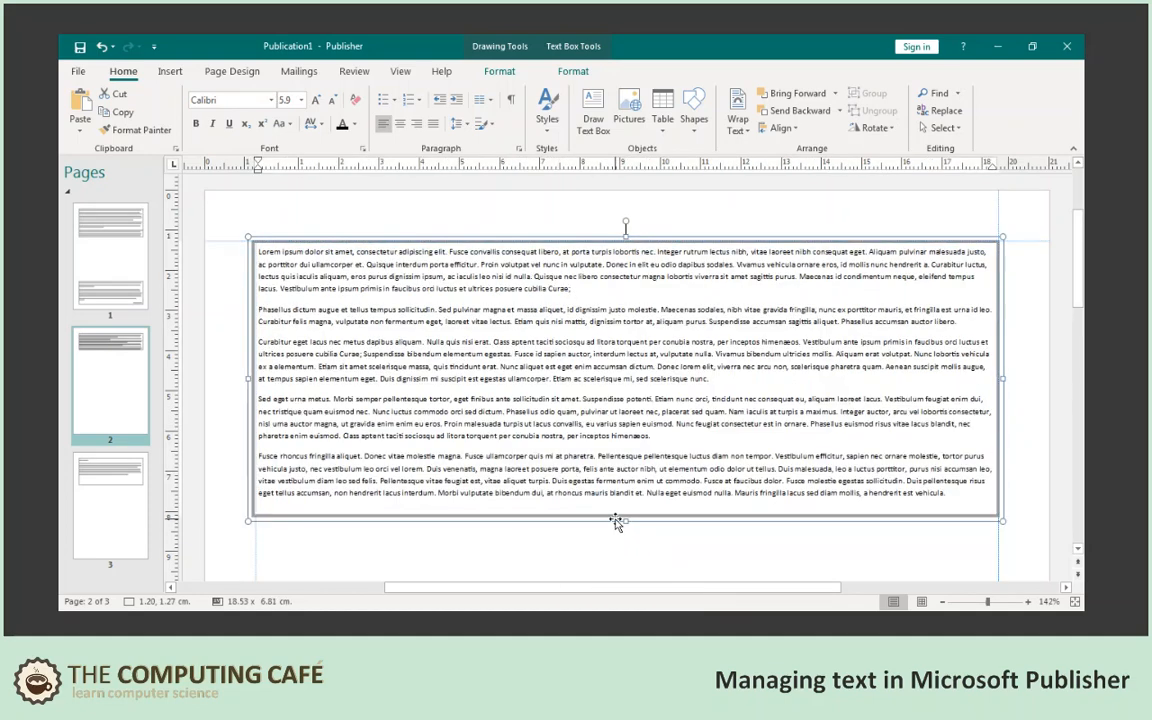
left_click(558, 542)
Step: Draw a text box about 9 × 17.1 cm below the filled one, along page 2's left margin, and give it an outline
left_click(400, 71)
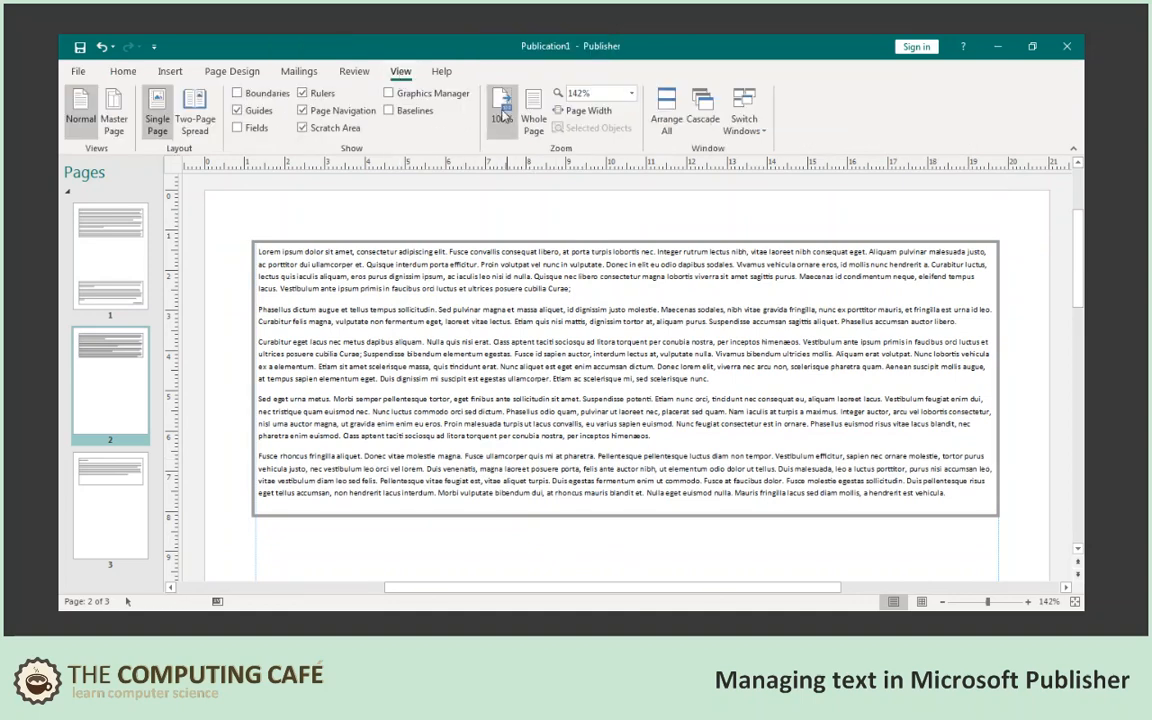
left_click(533, 112)
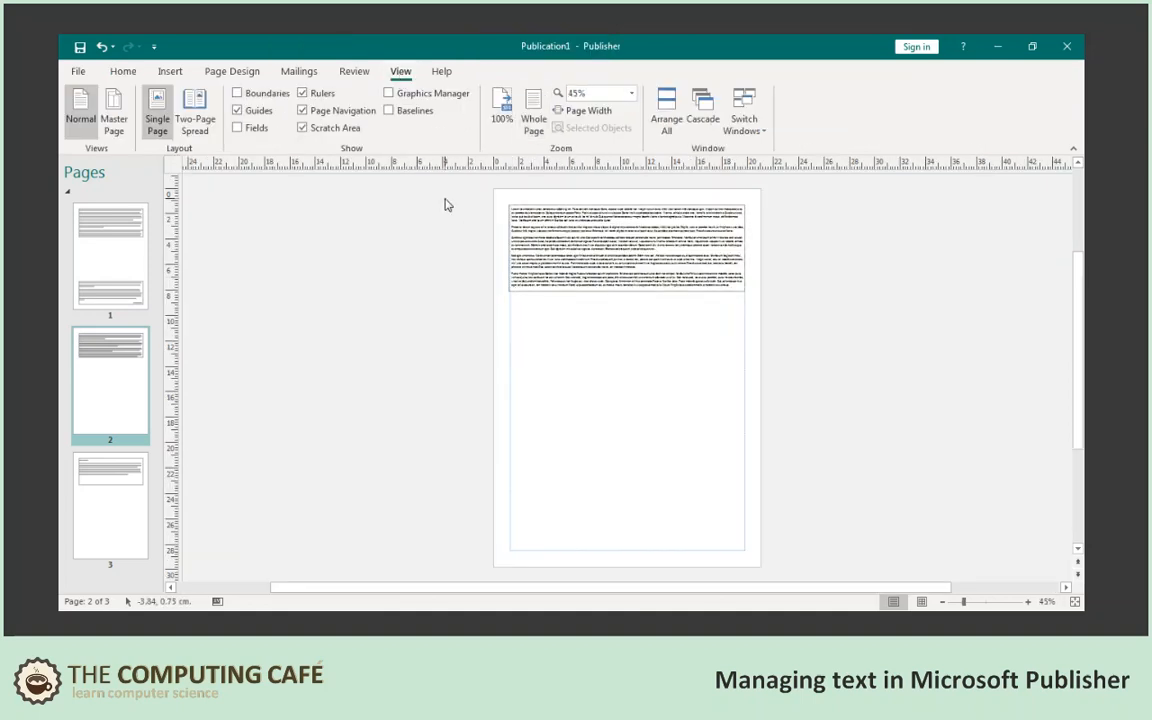
left_click(118, 71)
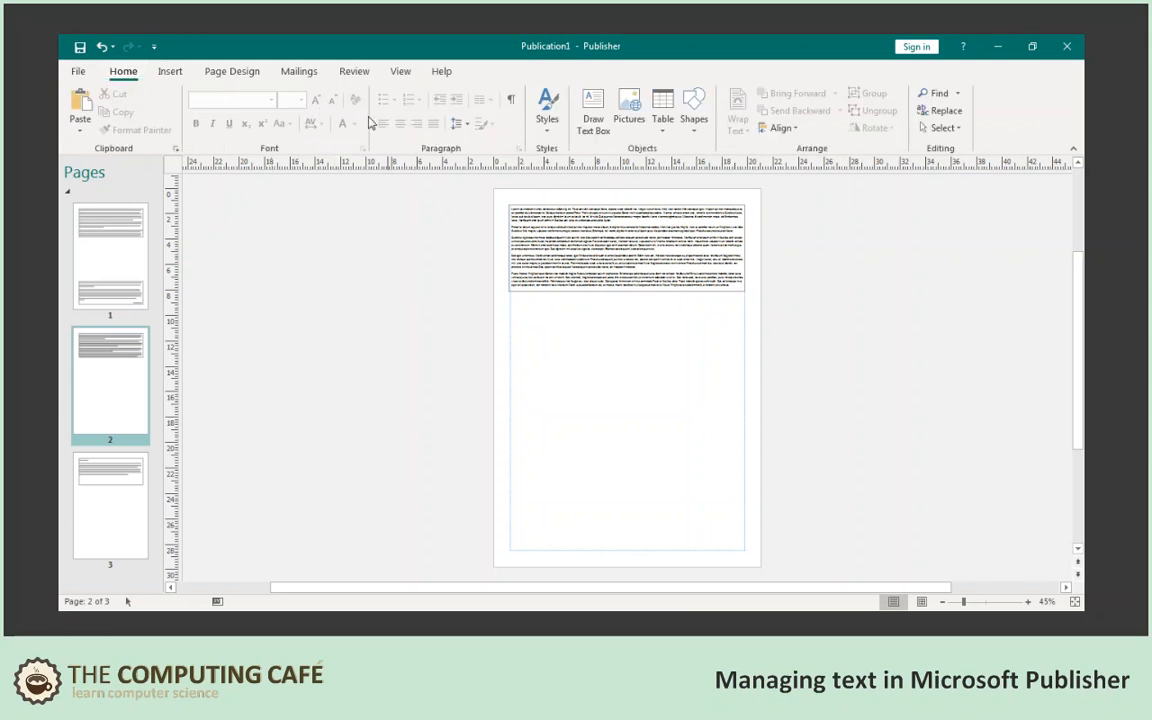
left_click(593, 110)
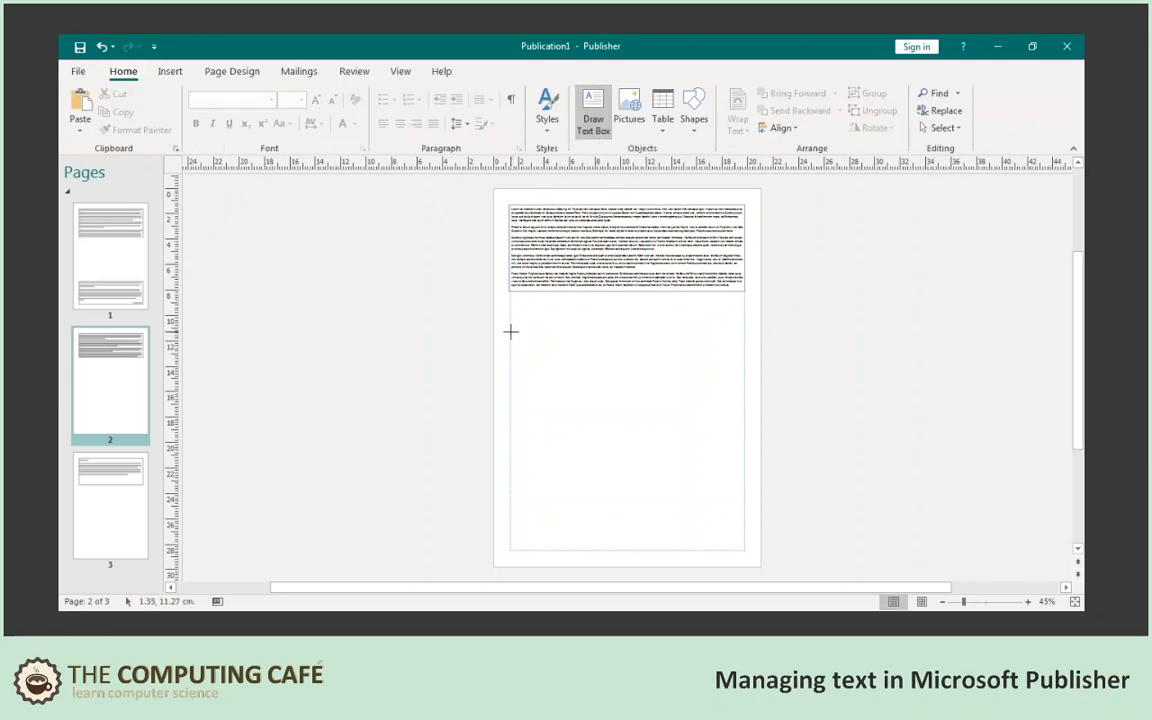
mouse_move(510, 331)
left_mouse_down()
mouse_move(604, 543)
mouse_move(629, 554)
left_mouse_up()
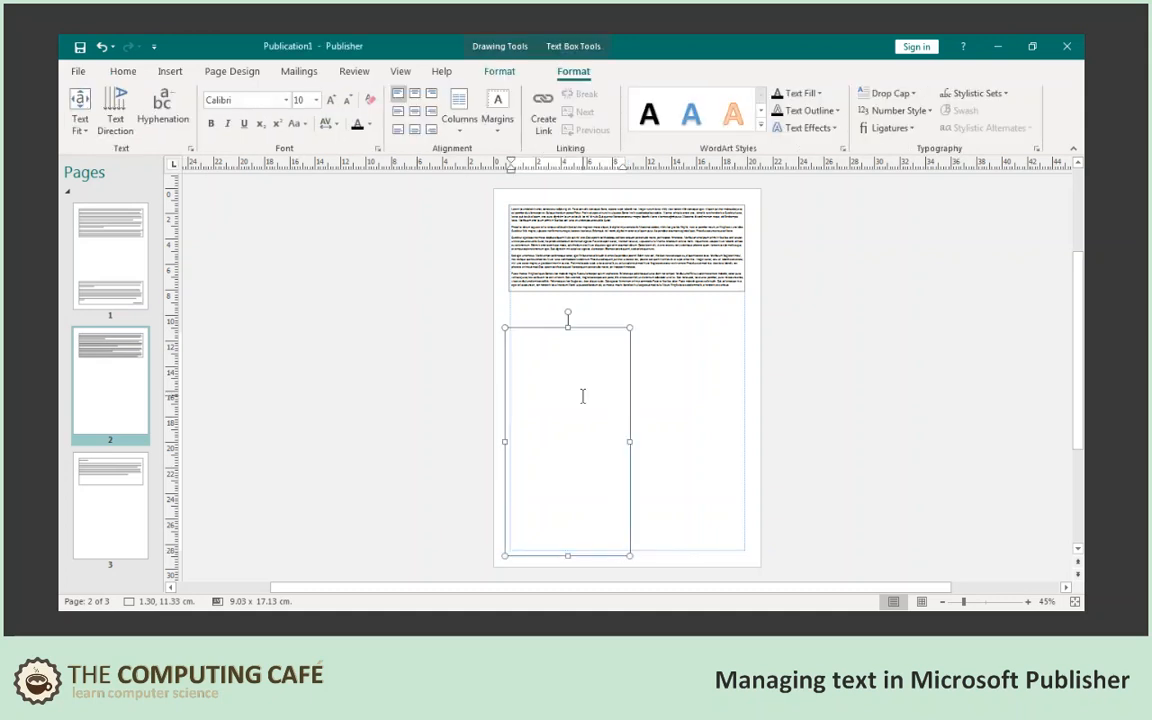
left_click(512, 71)
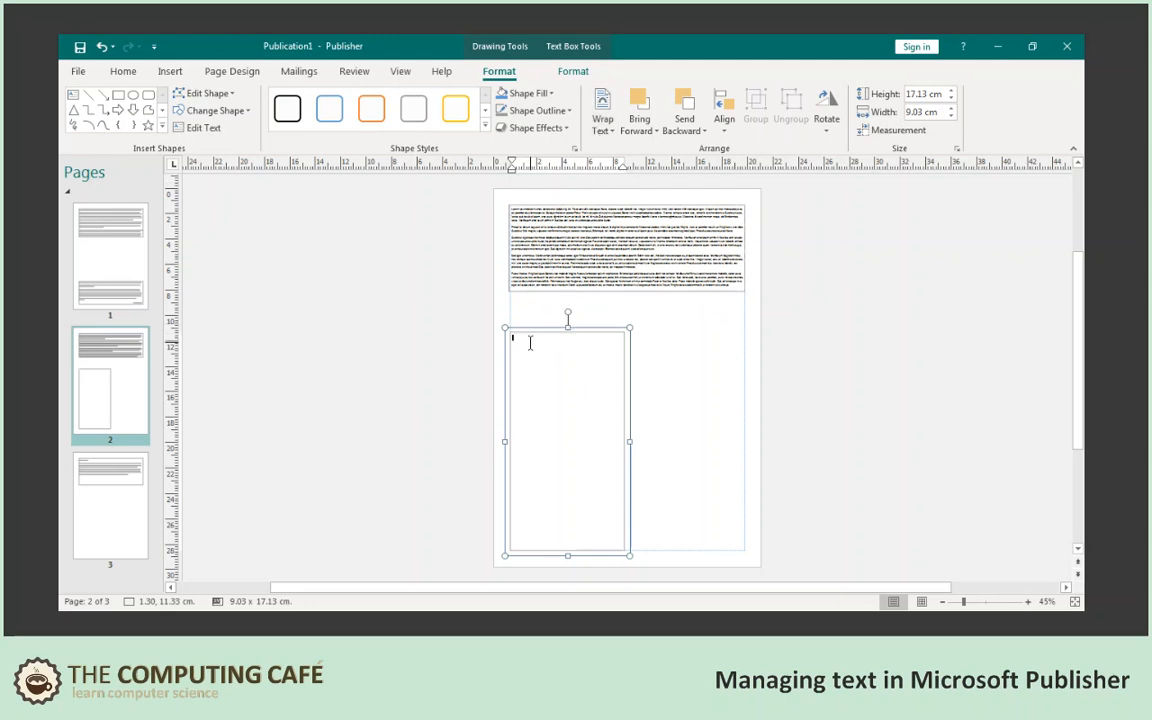
Step: Zoom to the new empty text box and set its text fit to Shrink Text On Overflow
left_click(400, 71)
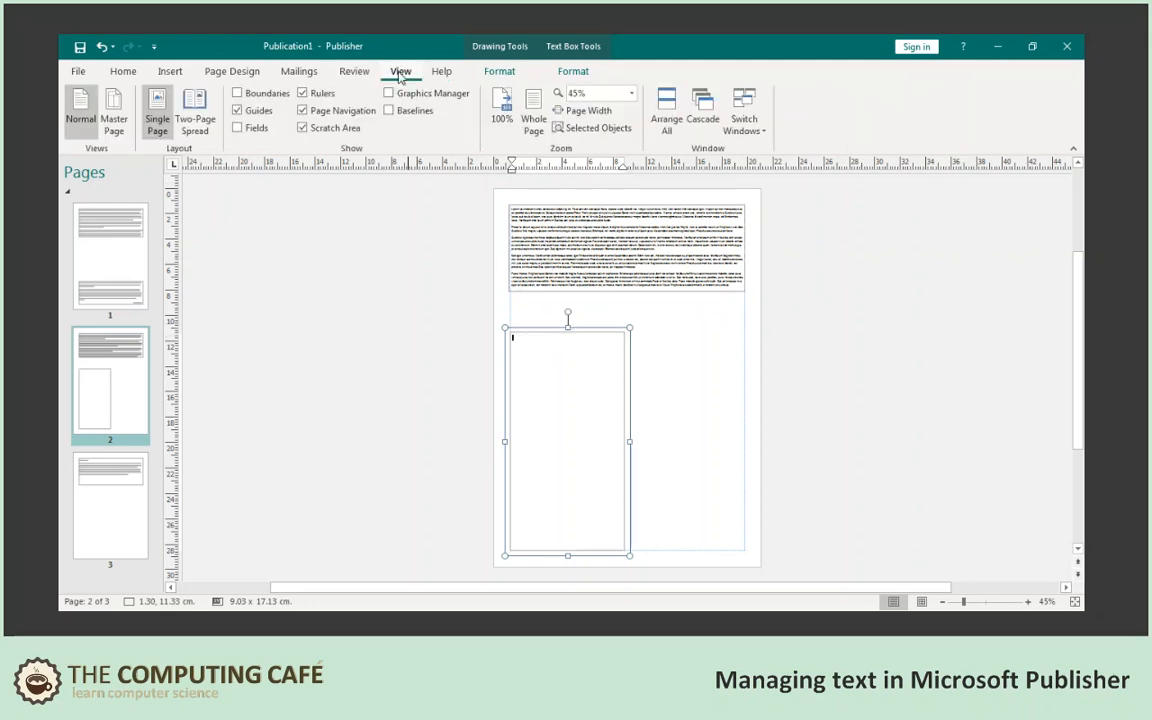
left_click(592, 127)
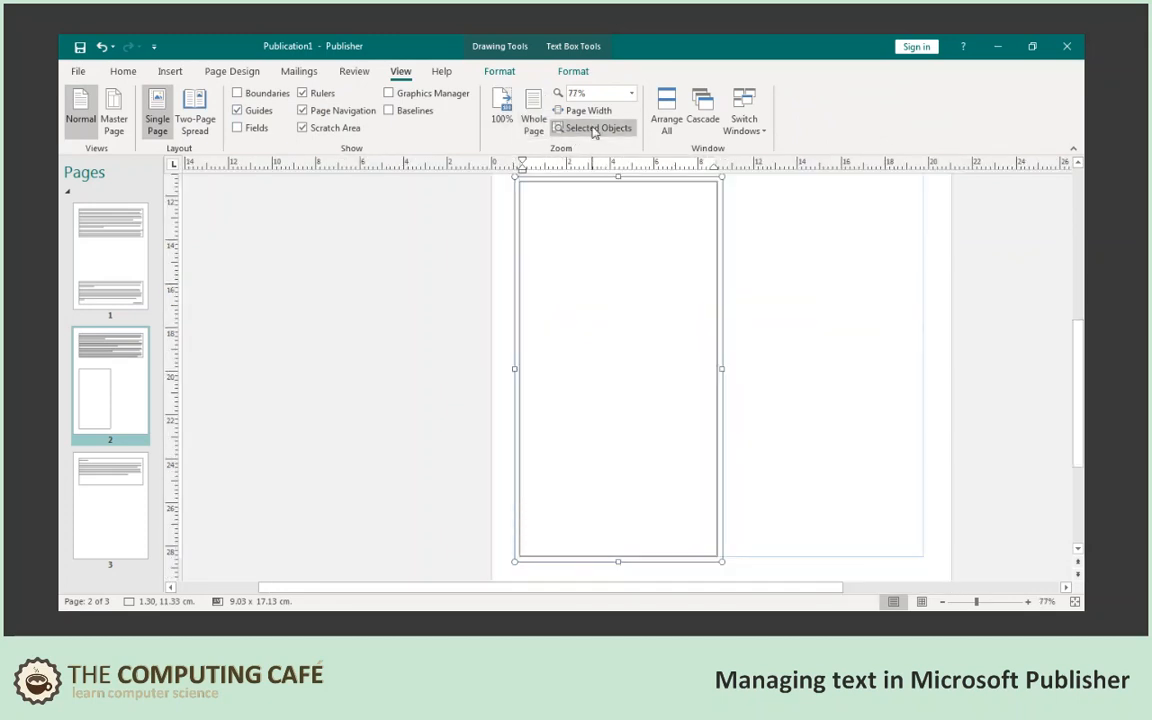
left_click(758, 229)
left_click(674, 229)
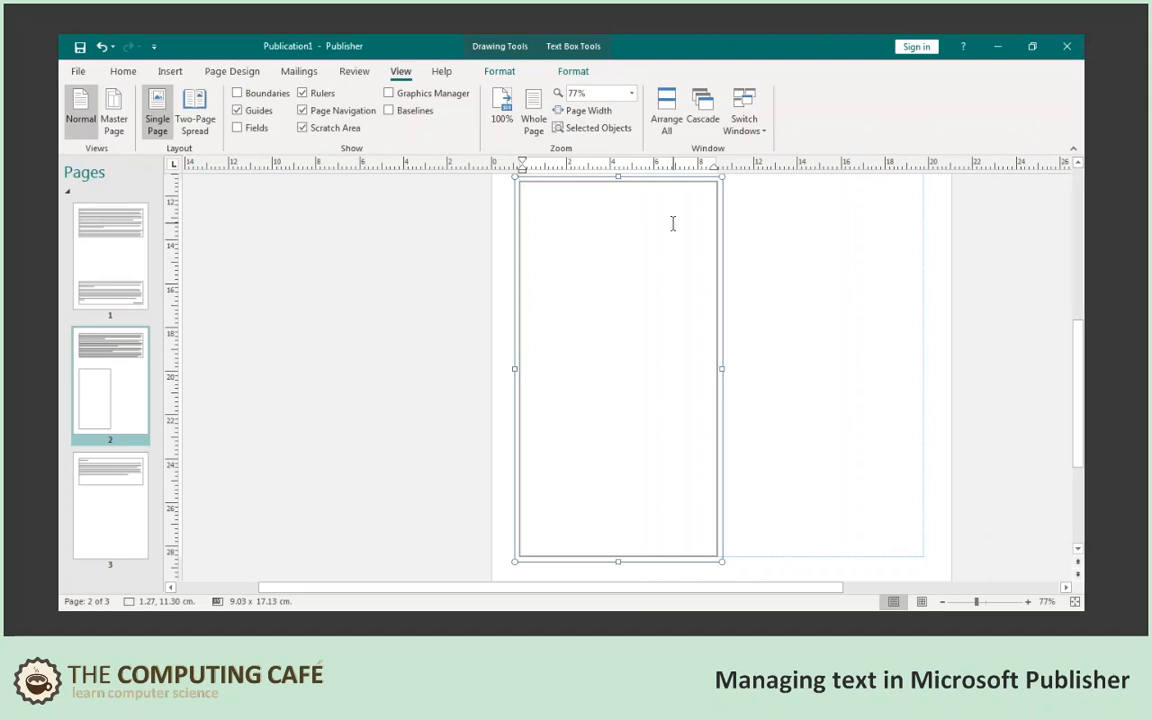
right_click(590, 213)
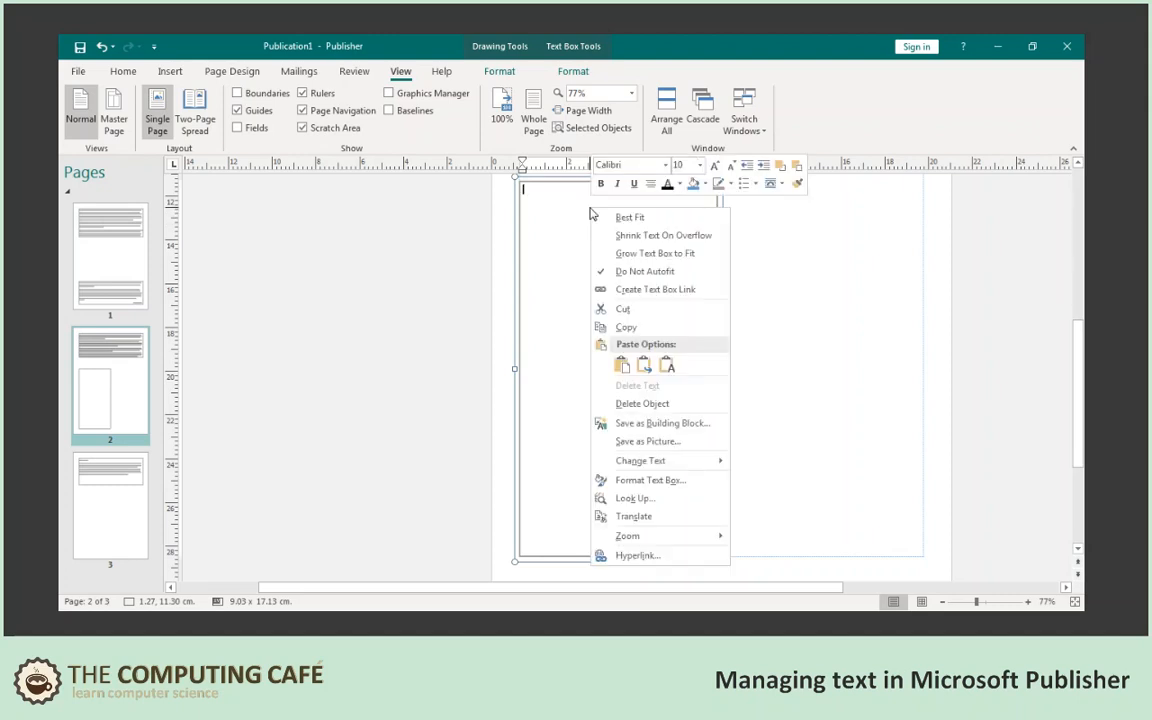
left_click(651, 237)
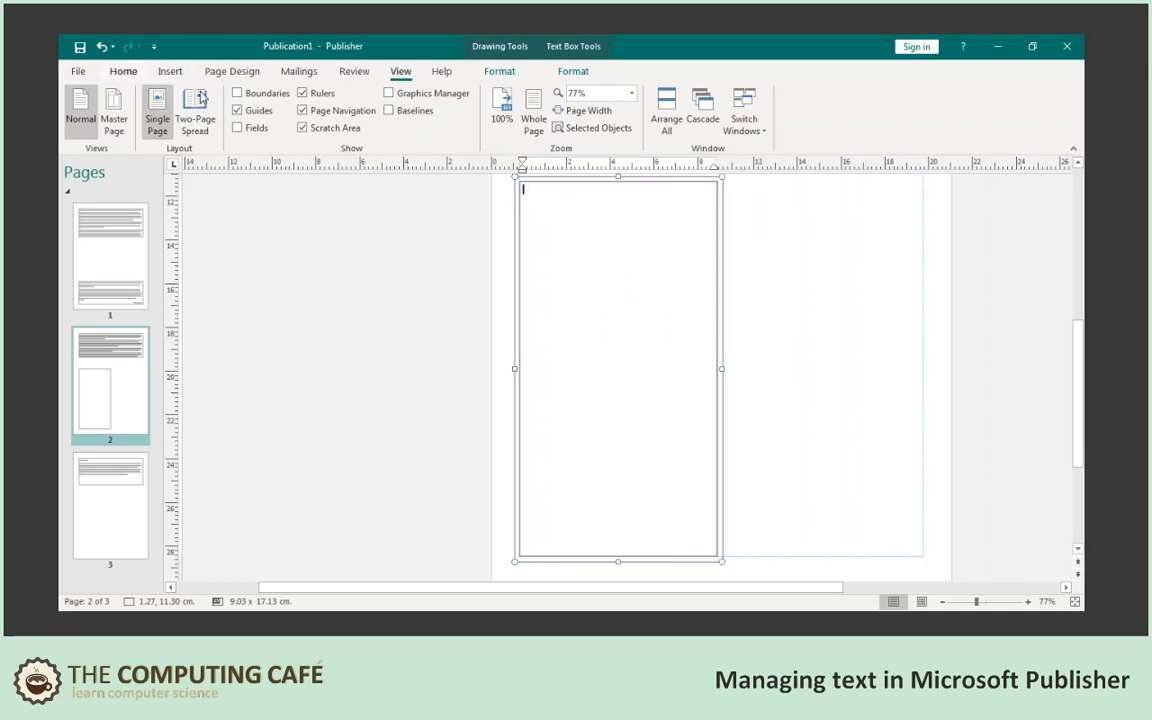
Step: Paste the copied paragraphs into the empty lower text box, keeping text only
left_click(123, 71)
left_click(533, 195)
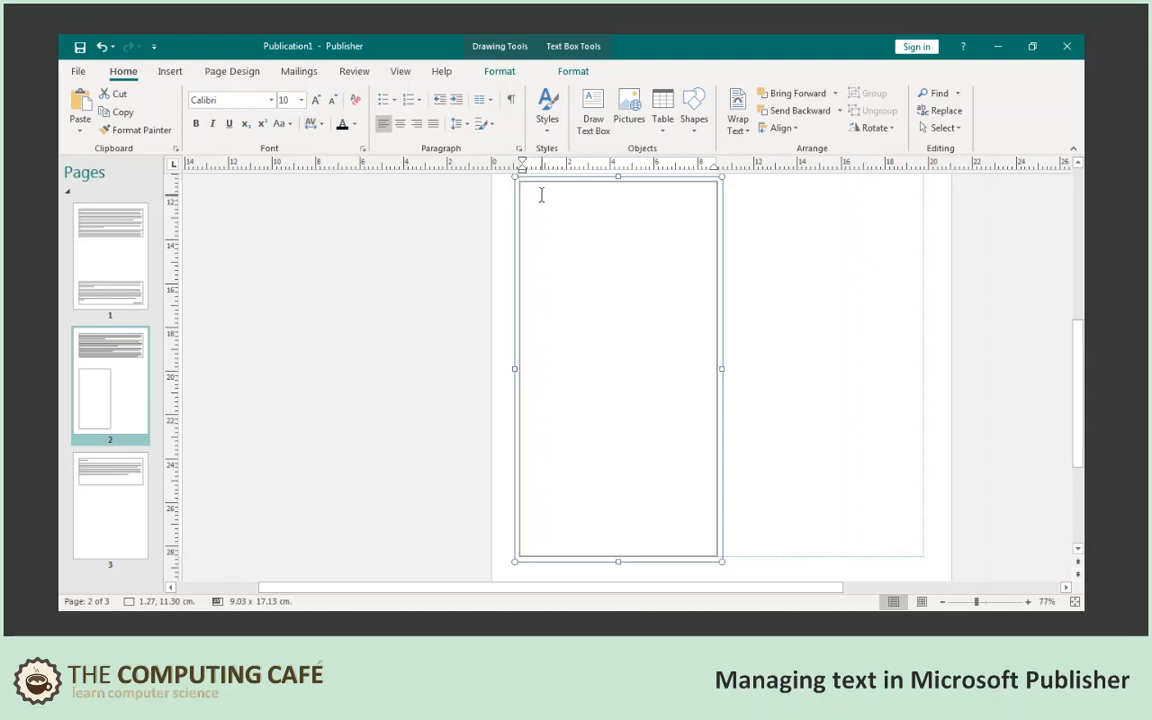
right_click(541, 195)
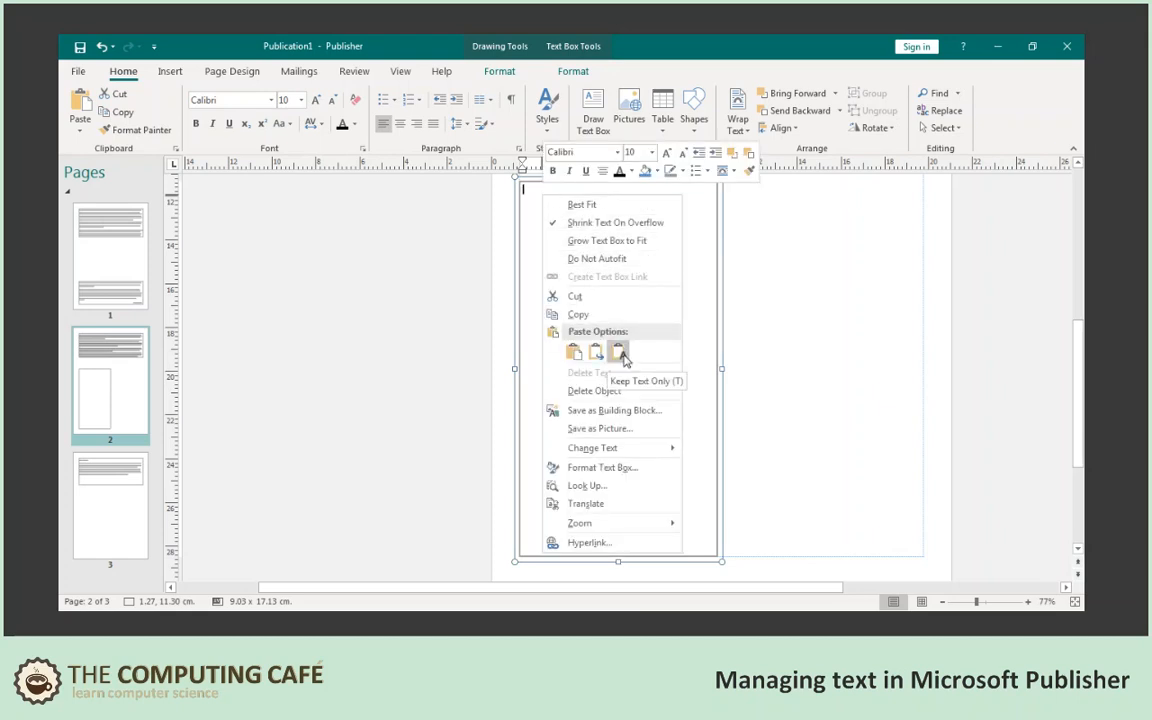
left_click(619, 352)
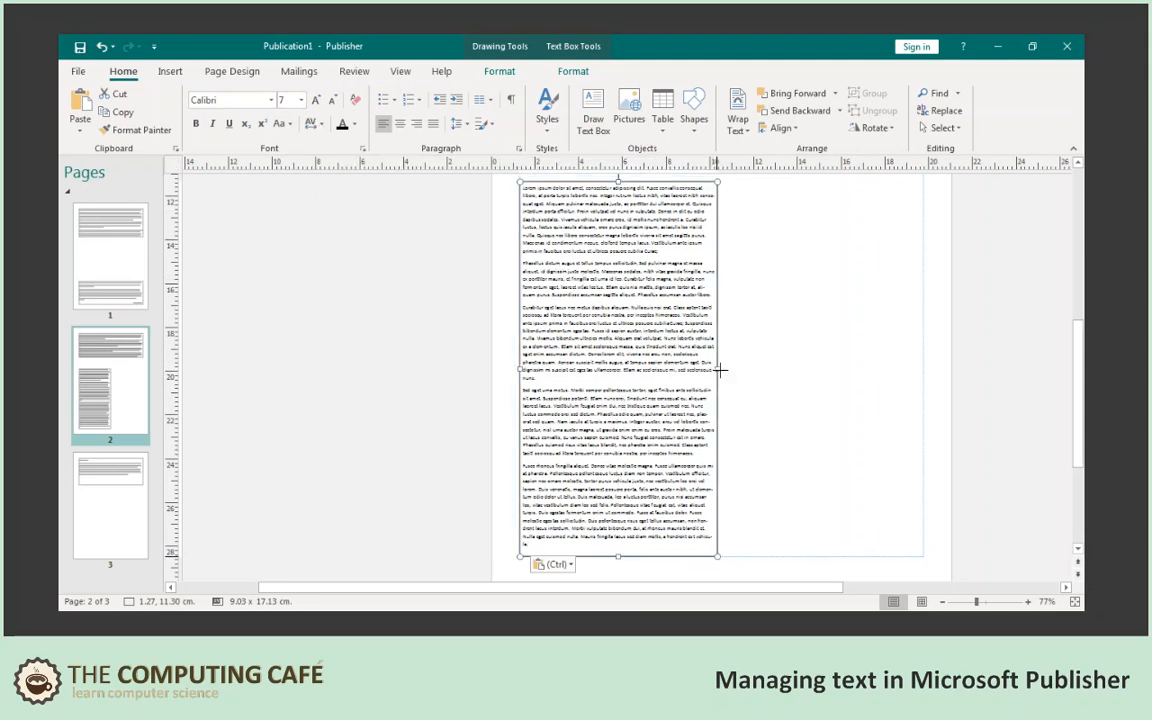
Step: Widen the lower text box to about 18.5 cm and raise its upper edge to make it about 19.8 cm high
left_click_drag(720, 369, 928, 378)
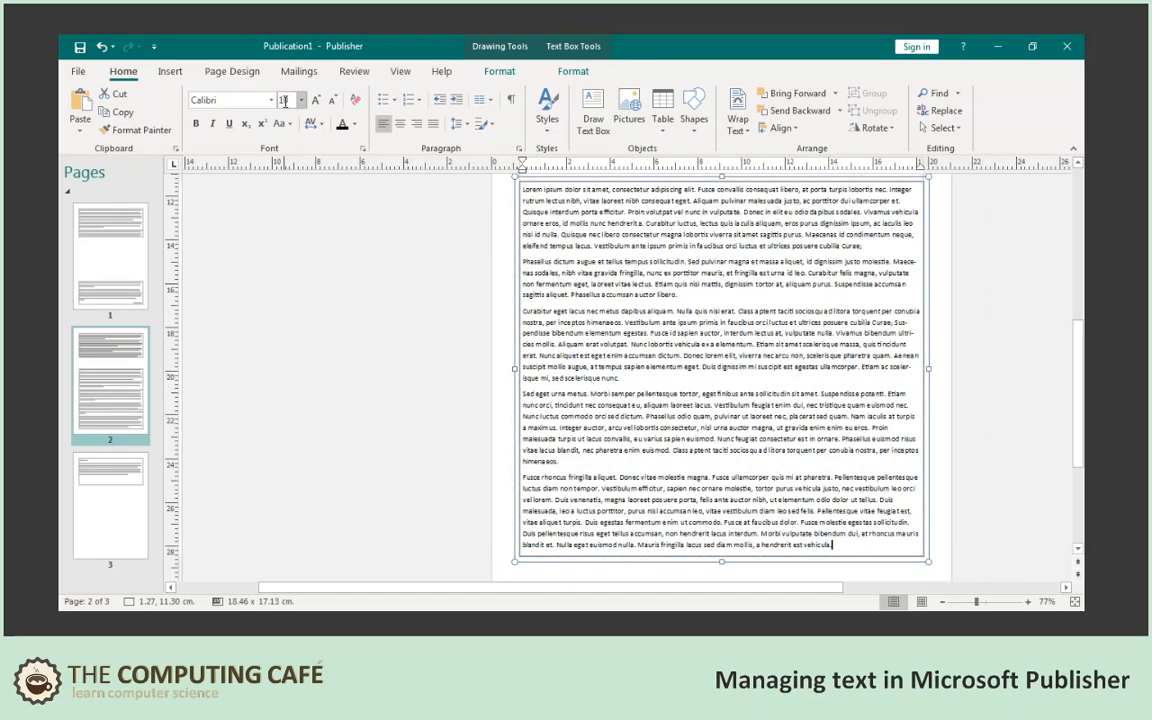
scroll(722, 206, "up", 3)
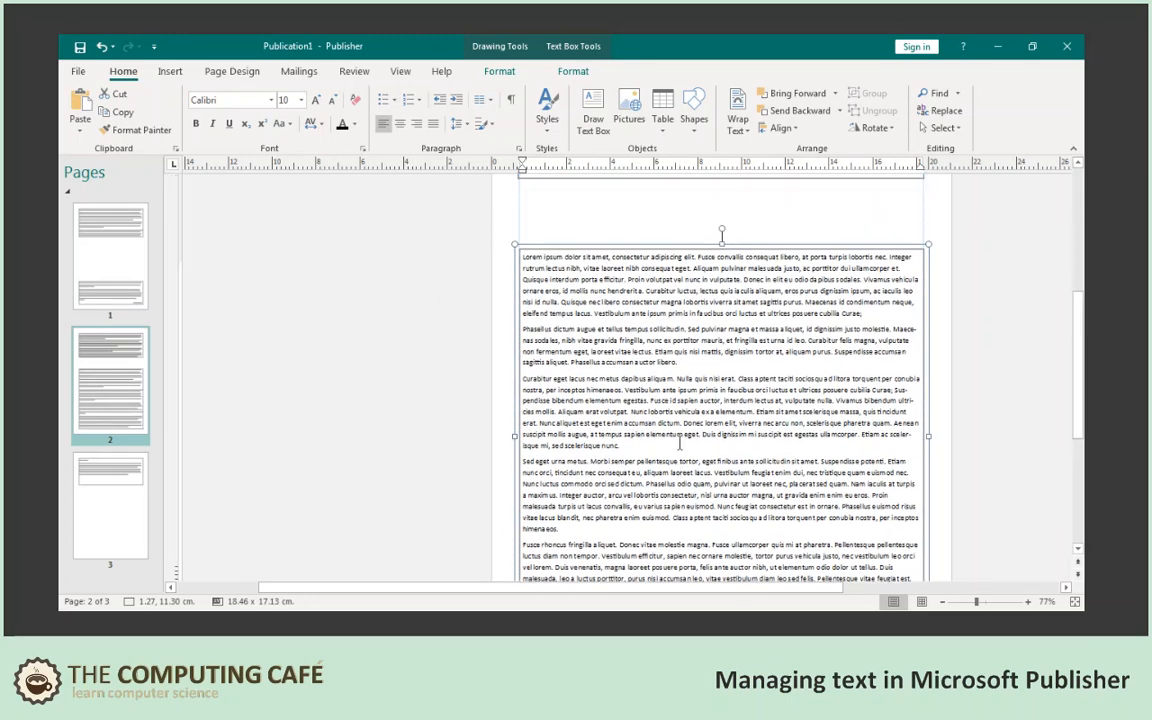
left_click_drag(724, 264, 724, 203)
Step: Look over the text in the enlarged lower box, and lower its upper edge to make it about 8.8 cm high
scroll(730, 300, "down", 2)
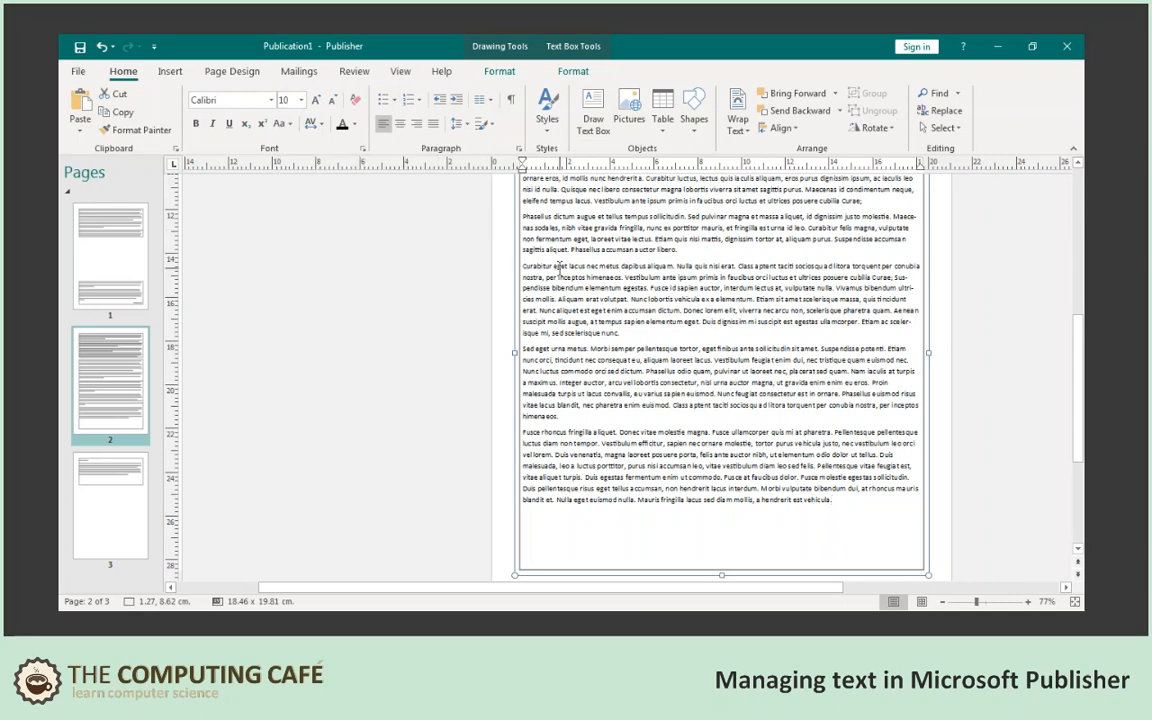
scroll(560, 266, "up", 2)
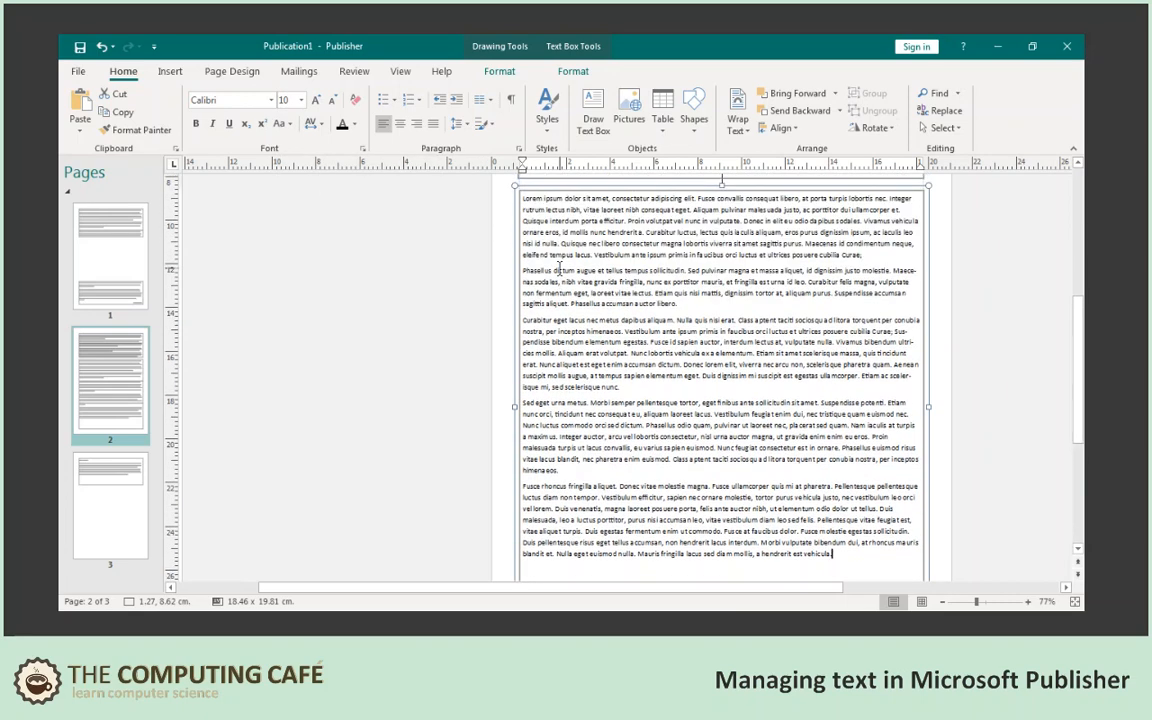
scroll(560, 268, "down", 3)
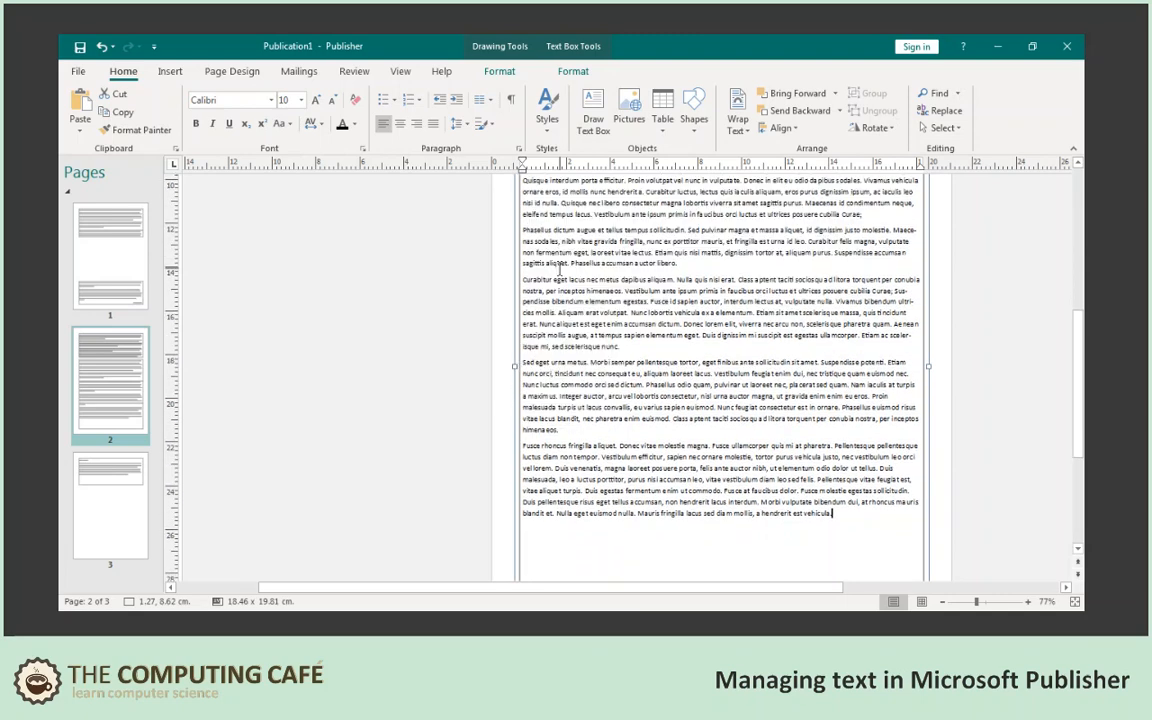
scroll(590, 260, "up", 3)
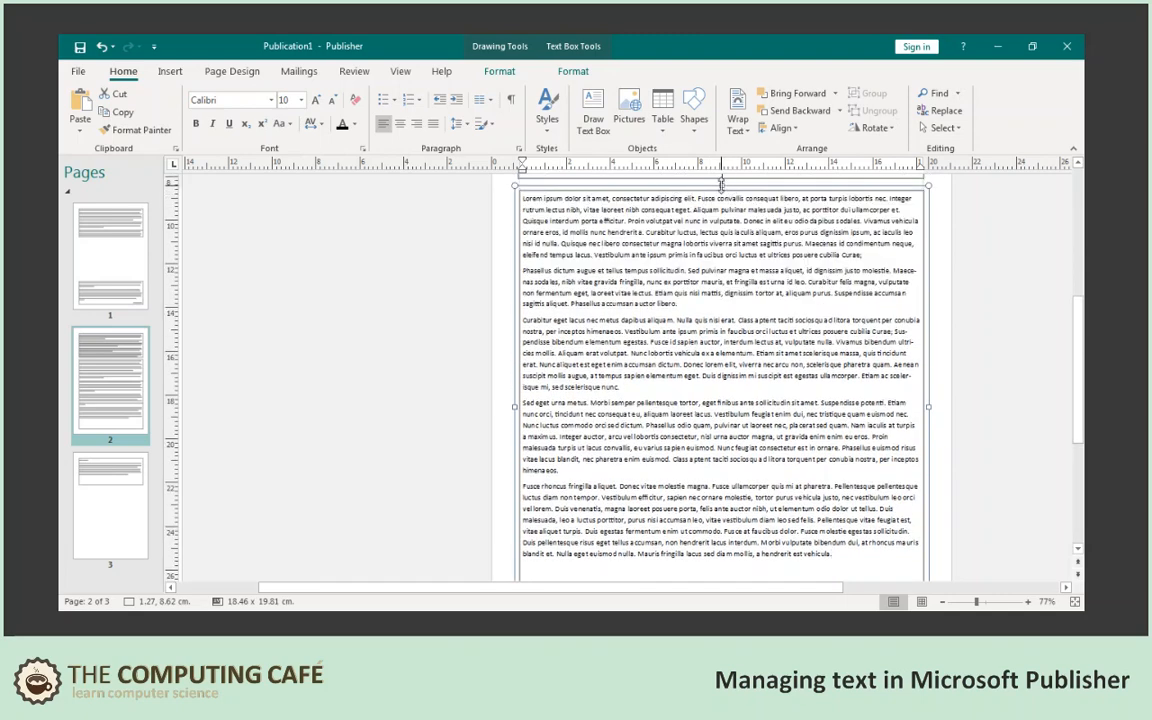
left_click_drag(722, 186, 716, 426)
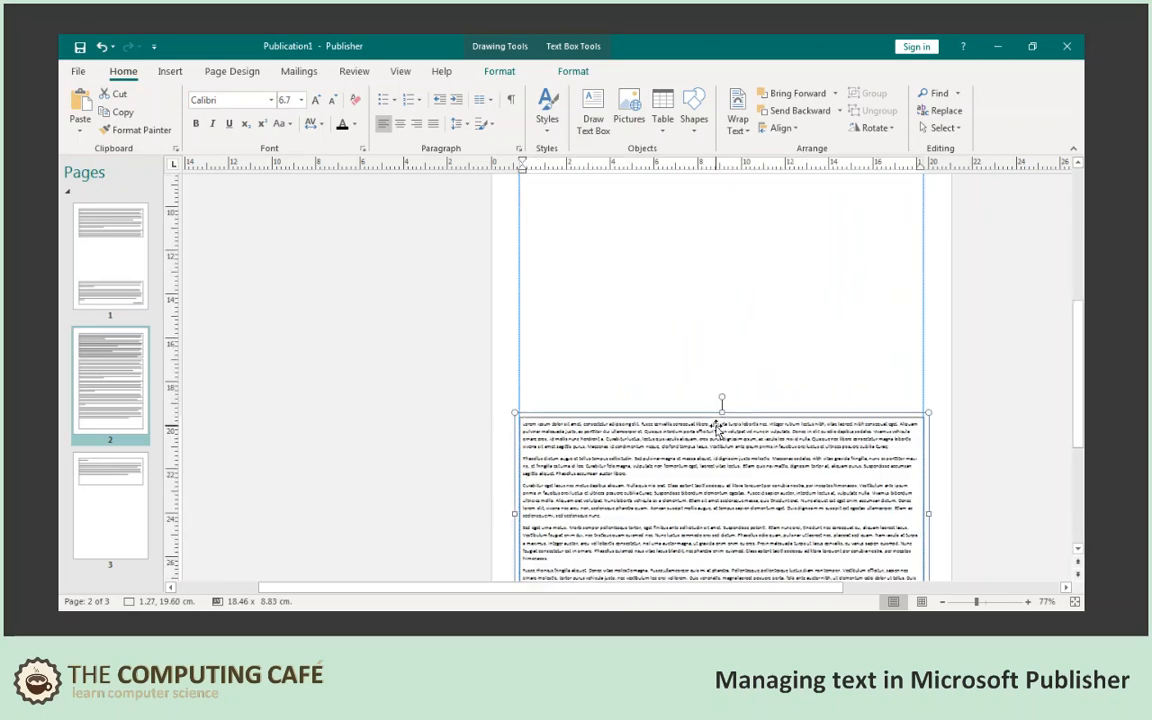
Step: Select the upper Best Fit text box on page 2 and stretch it down to about 19.1 cm high
scroll(716, 426, "up", 2)
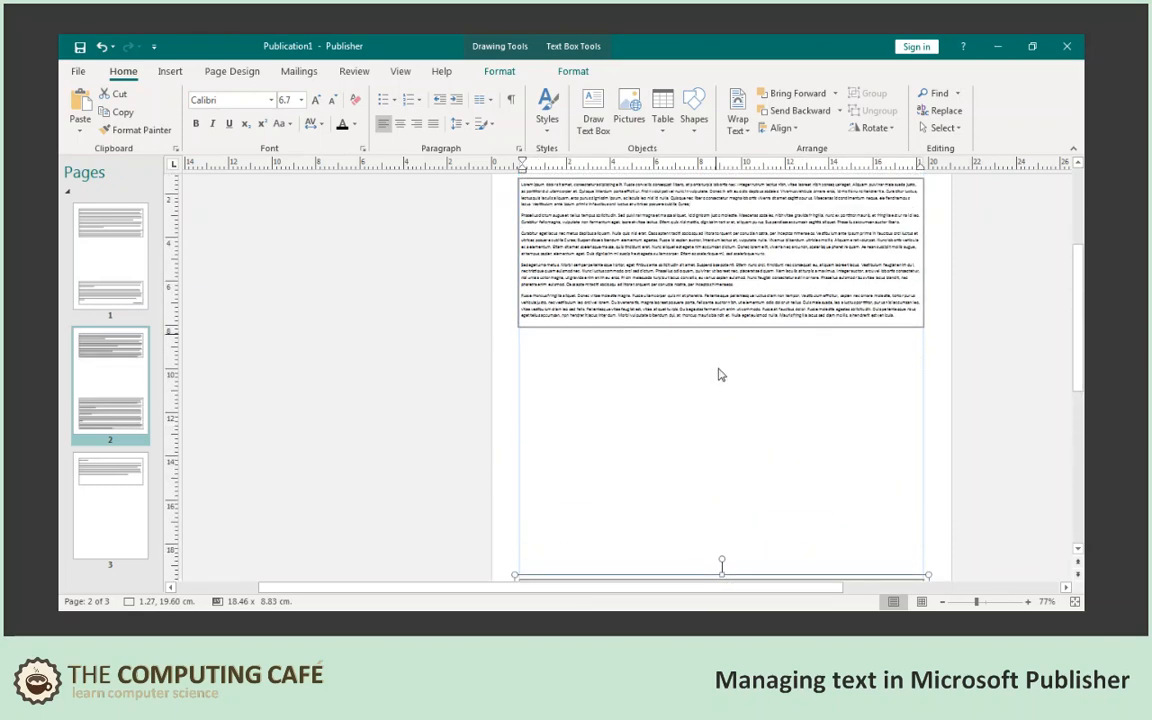
left_click(717, 272)
left_click_drag(721, 329, 712, 566)
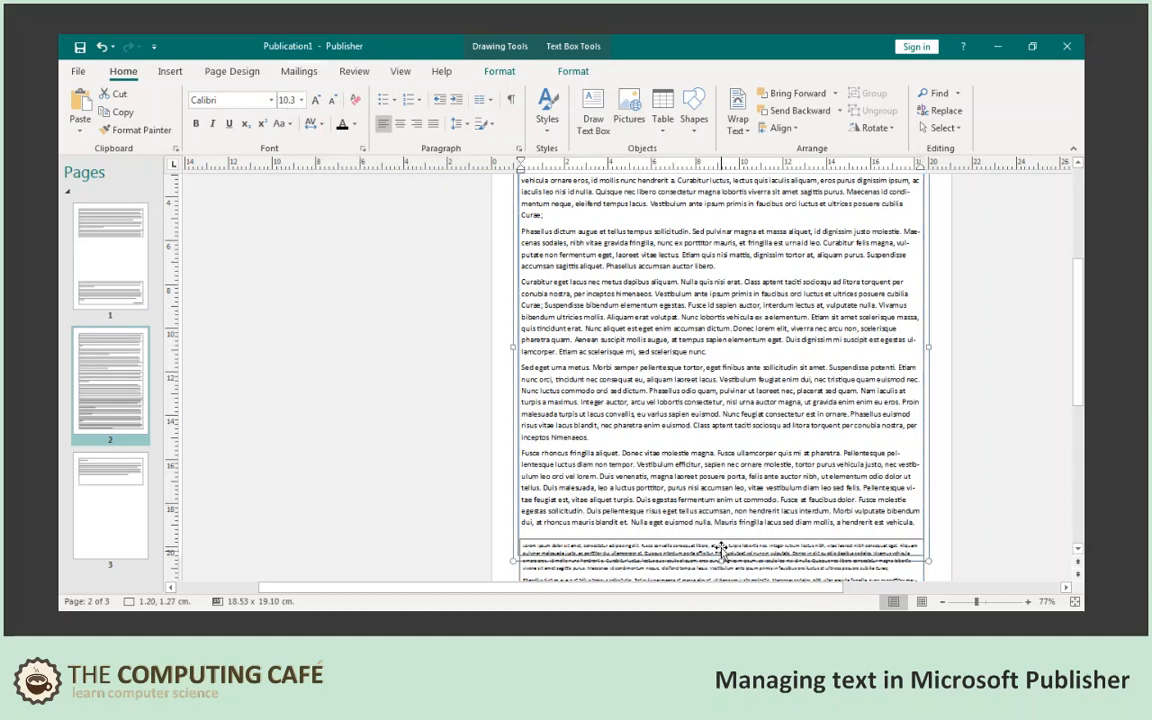
Step: Undo the last stretch of the upper Best Fit text box on page 2, and check both text boxes
left_click(697, 377)
key("ctrl+z")
scroll(701, 419, "down", 3)
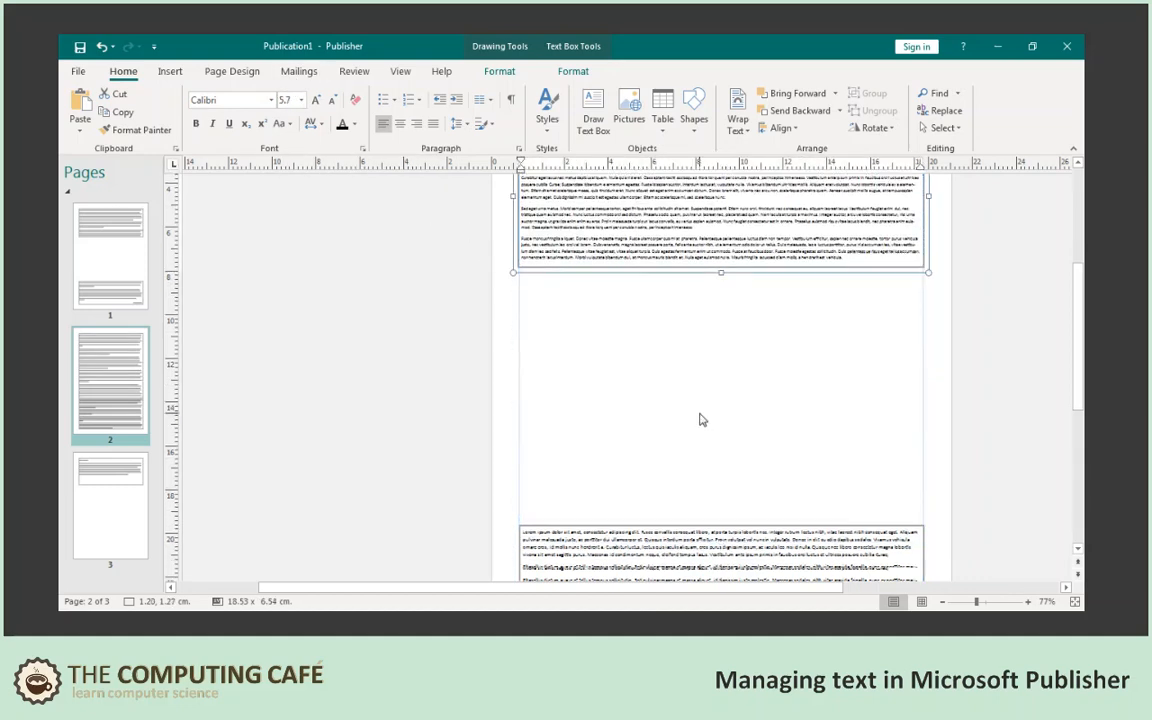
left_click(716, 455)
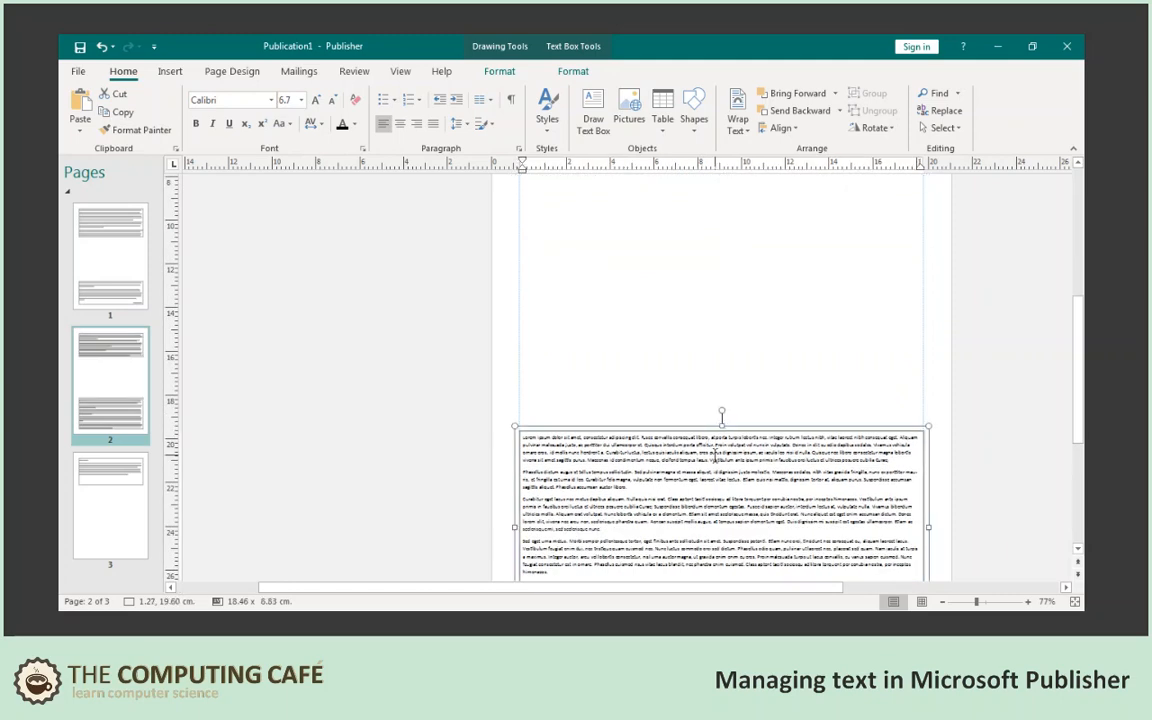
scroll(661, 355, "up", 2)
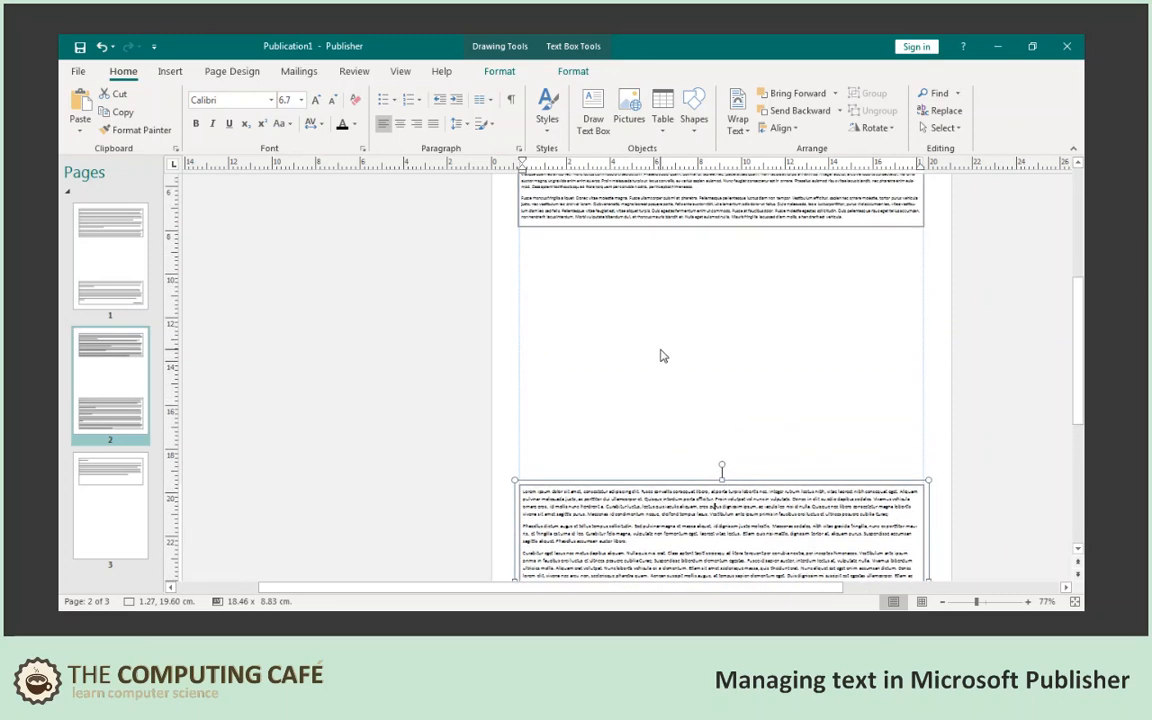
left_click(661, 355)
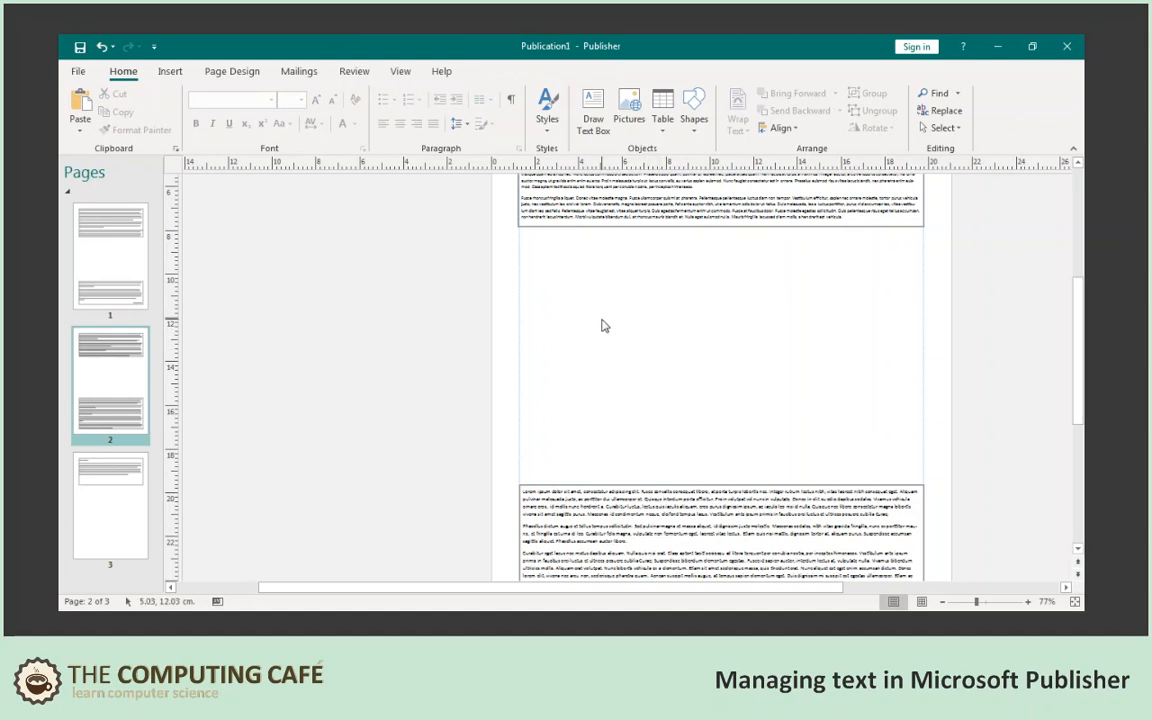
Step: On page 3, raise the lower edge of the continued text box so it ends just below its paragraph
left_click(404, 68)
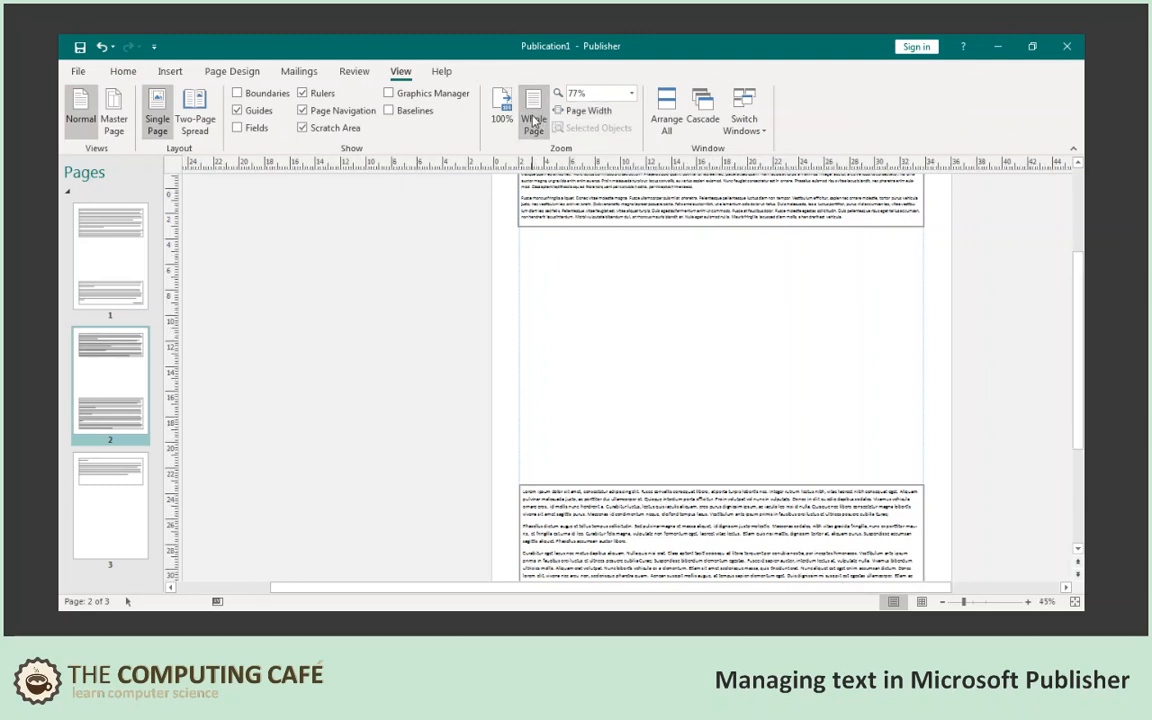
left_click(533, 118)
left_click(570, 248)
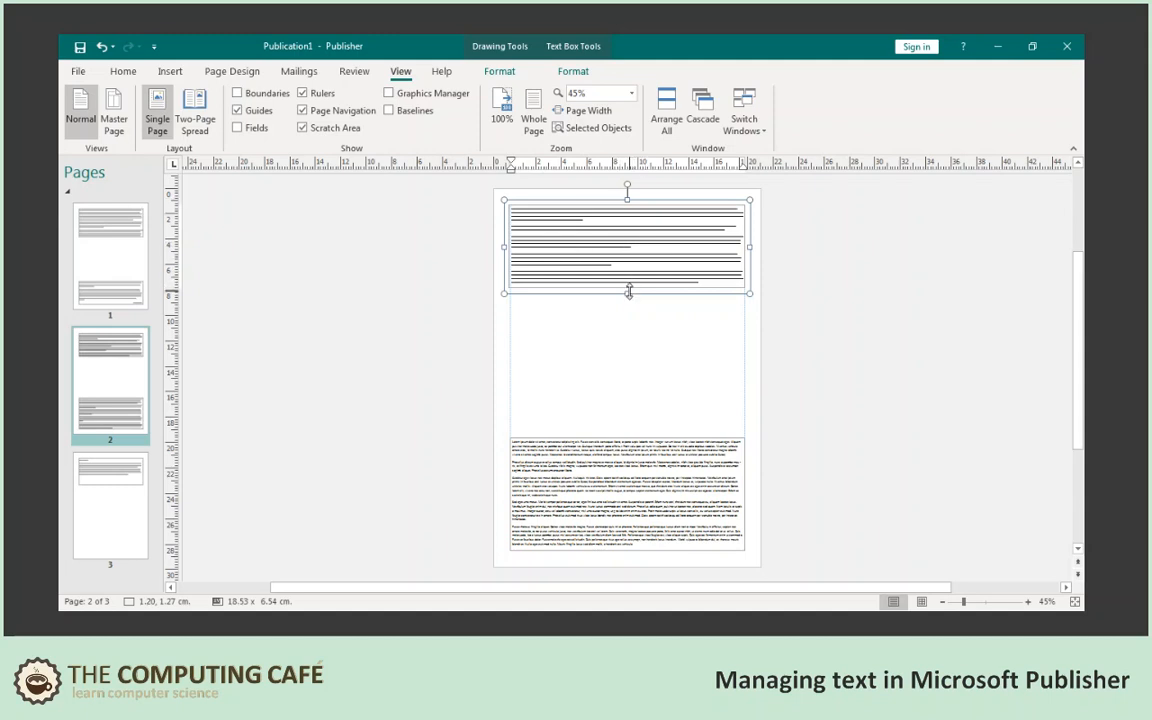
left_click(253, 434)
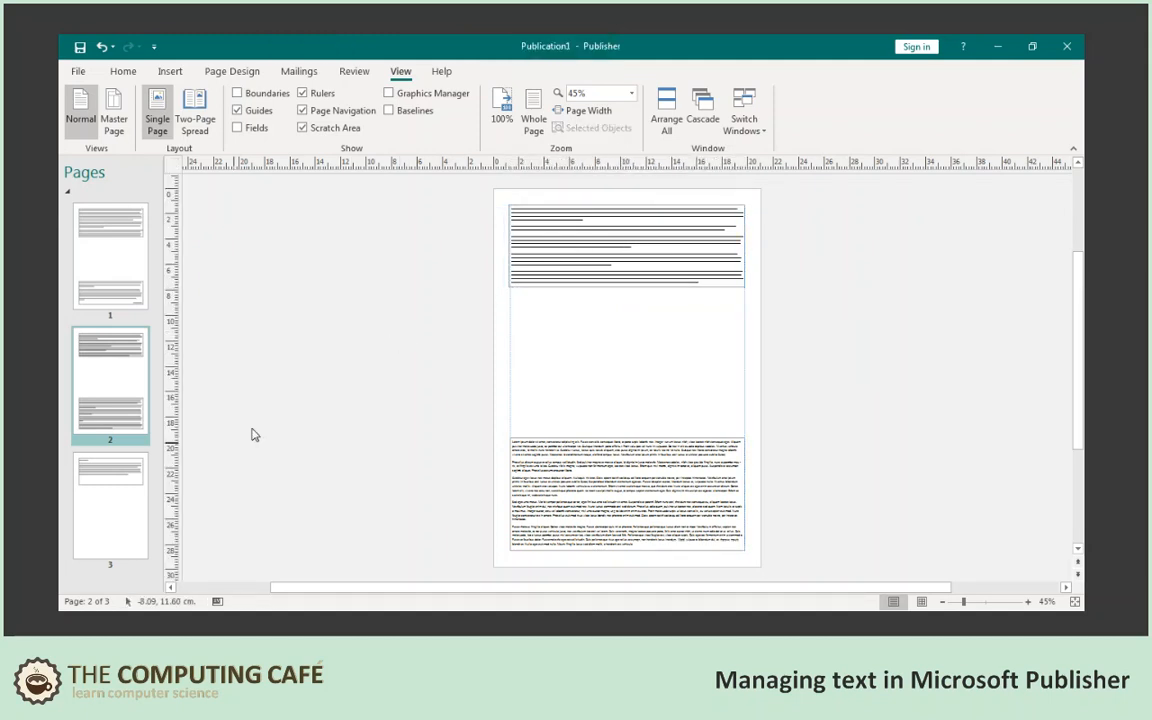
left_click(118, 524)
right_click(118, 528)
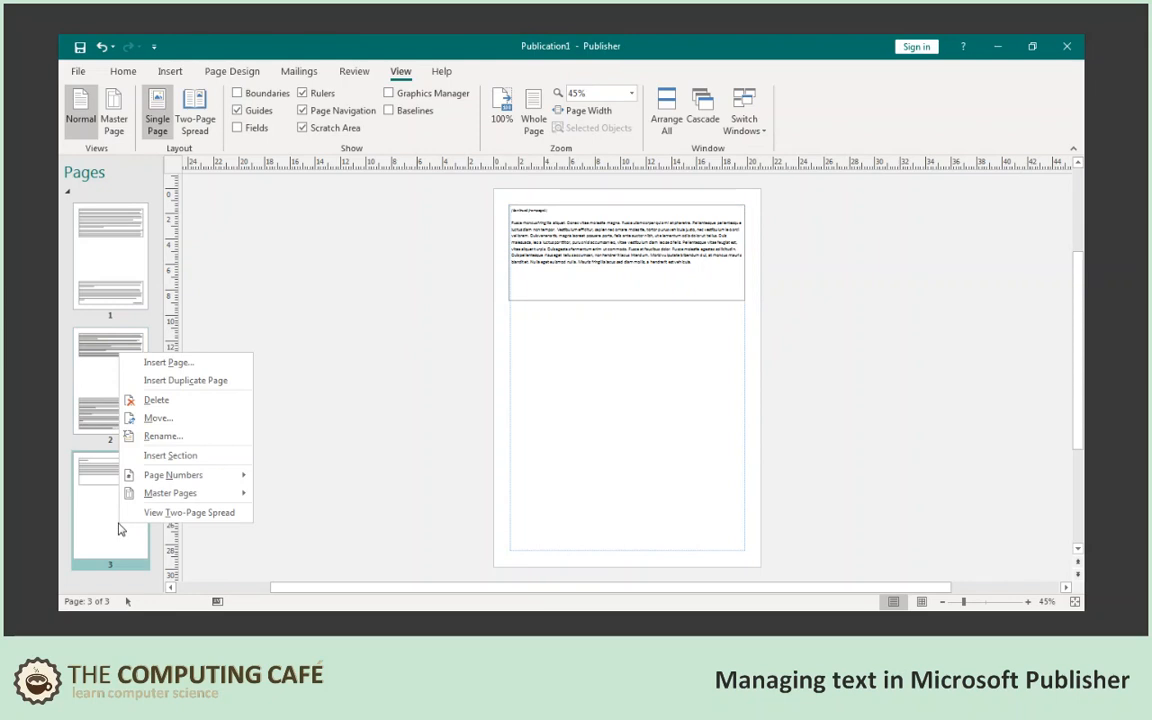
left_click(602, 373)
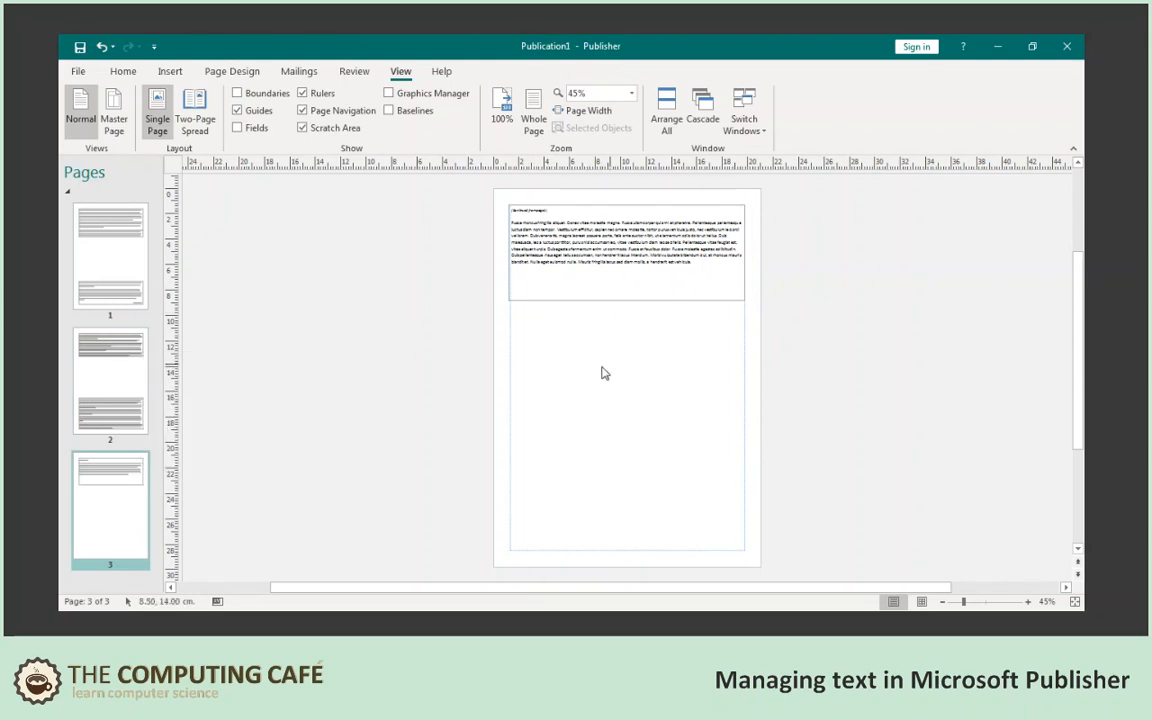
left_click(631, 300)
left_click_drag(627, 300, 626, 275)
left_click(625, 334)
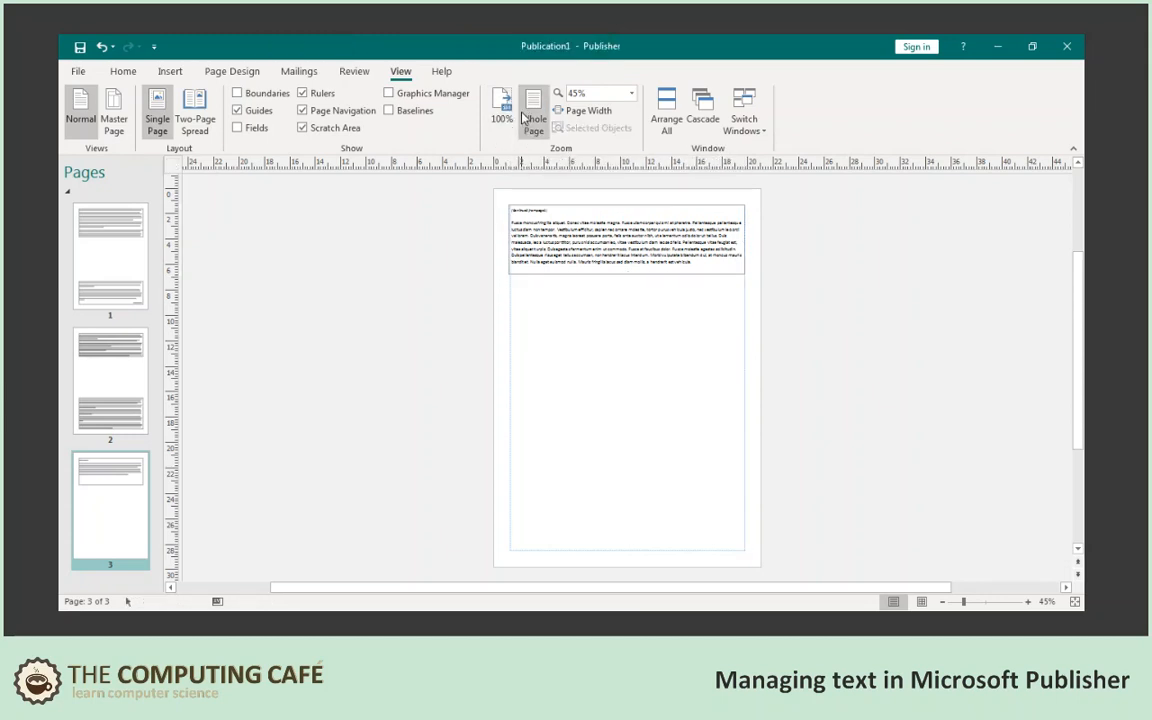
Step: Draw a text box about 18.5 cm wide and 5.2 cm high below the existing box on page 3, and outline it
left_click(170, 71)
left_click(563, 115)
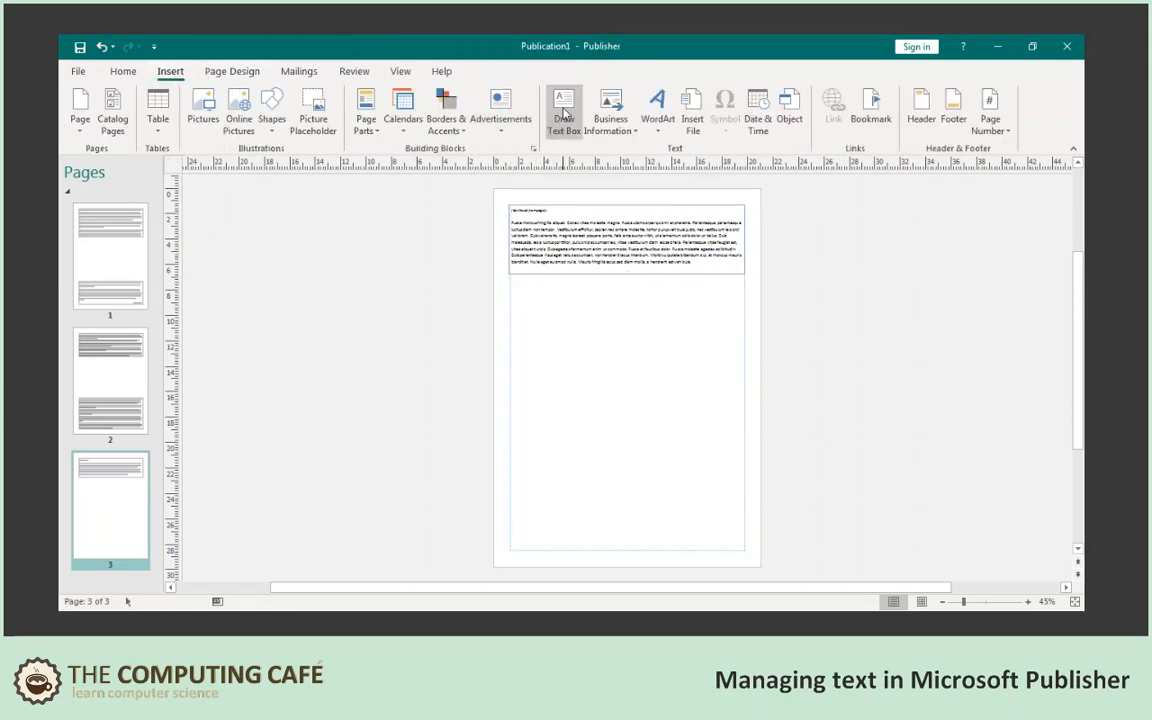
mouse_move(509, 292)
left_mouse_down()
mouse_move(657, 432)
mouse_move(744, 549)
mouse_move(755, 364)
left_mouse_up()
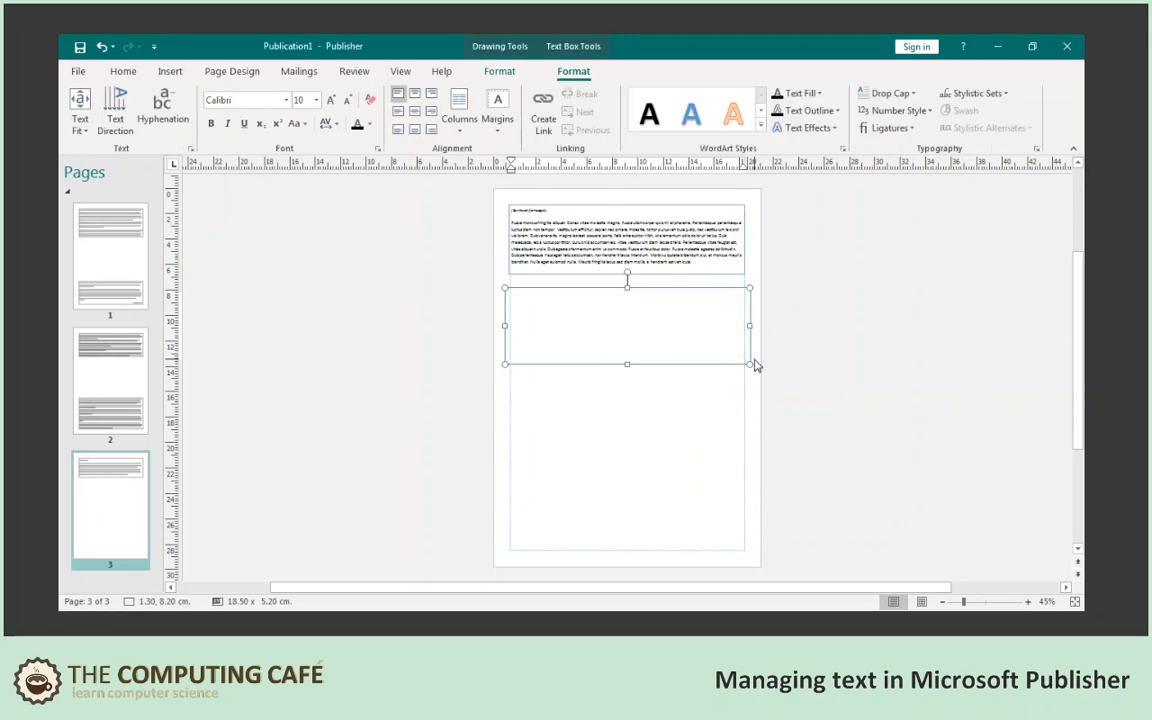
left_click(499, 71)
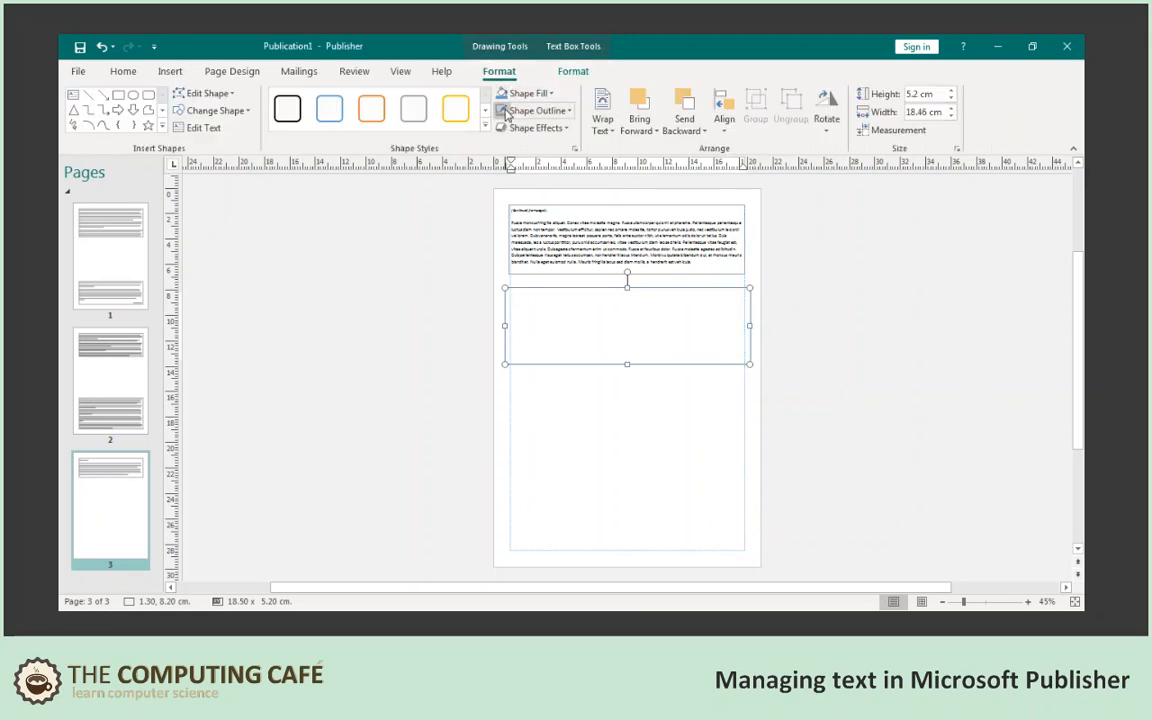
Step: Set the new empty text box on page 3 to Grow Text Box to Fit
left_click(400, 71)
left_click(590, 110)
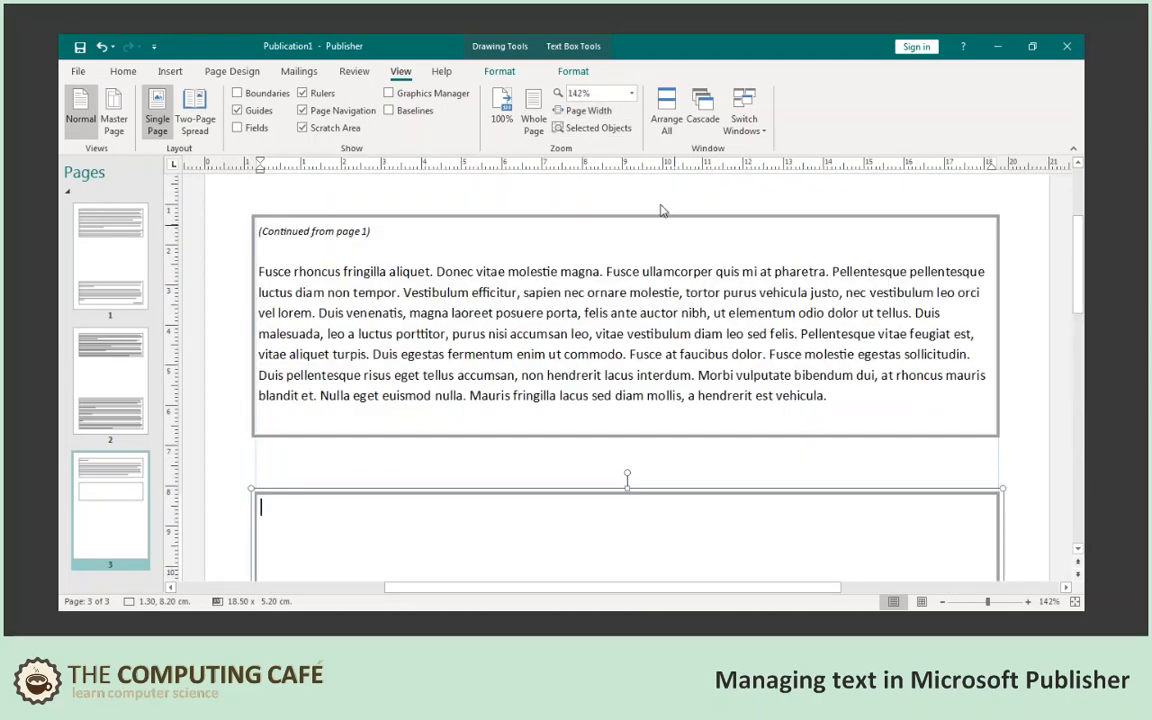
scroll(660, 220, "down", 5)
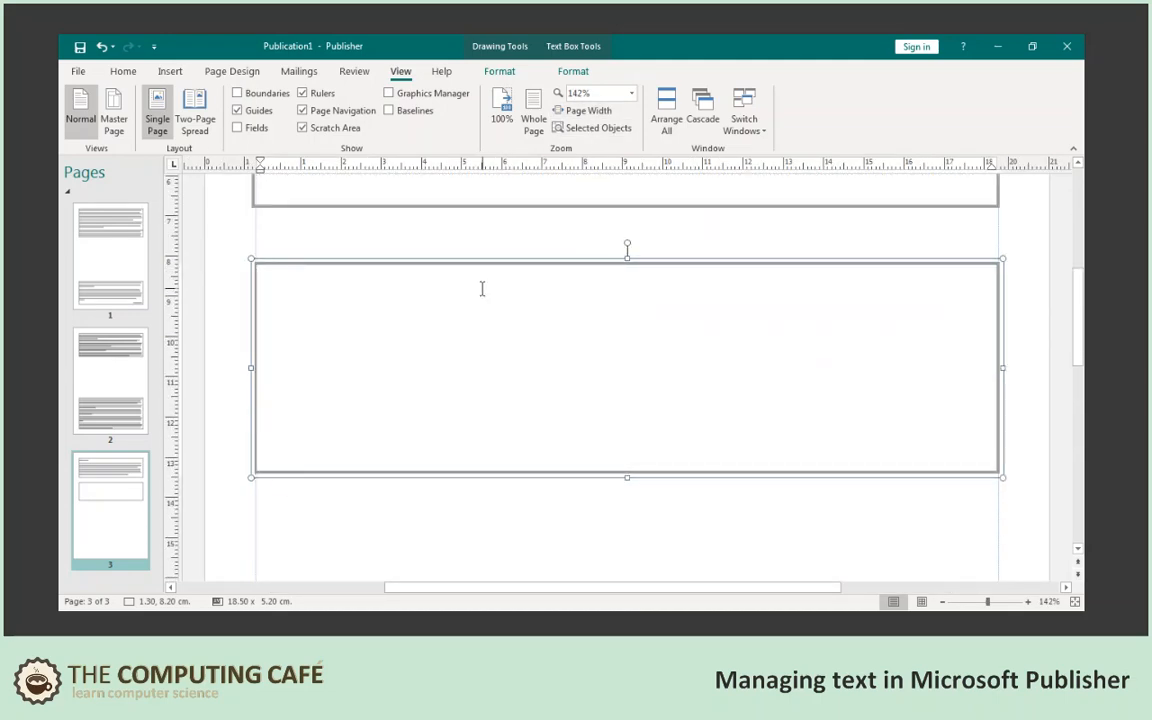
right_click(483, 292)
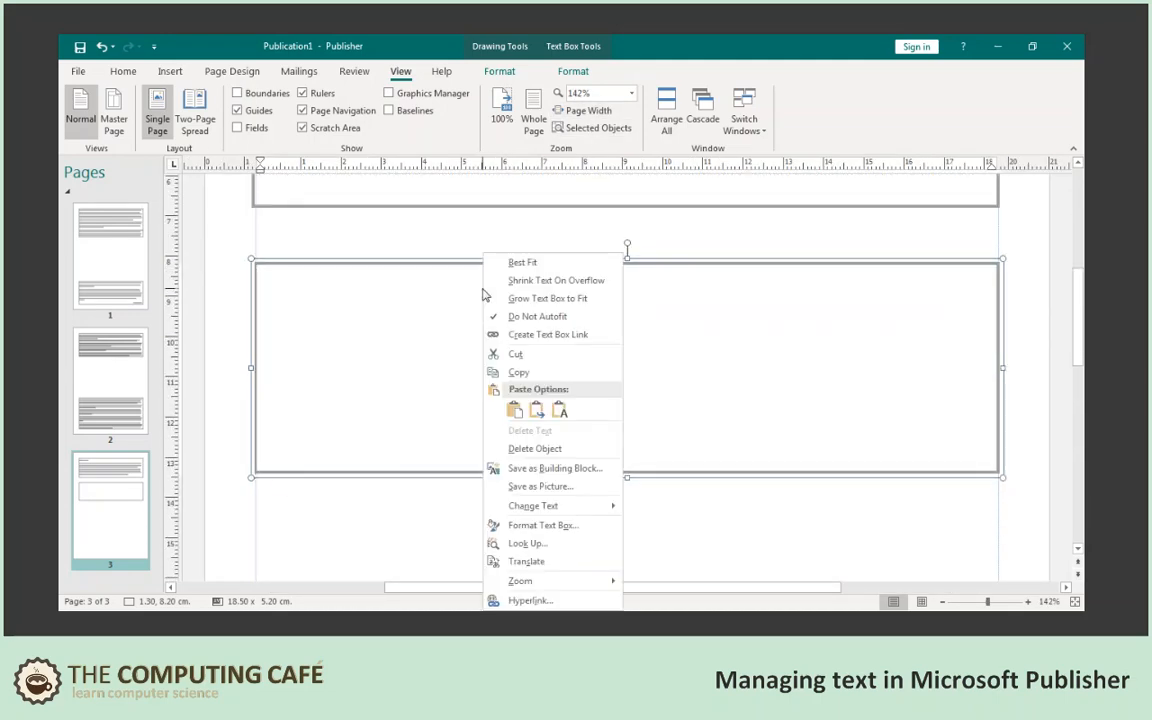
left_click(545, 299)
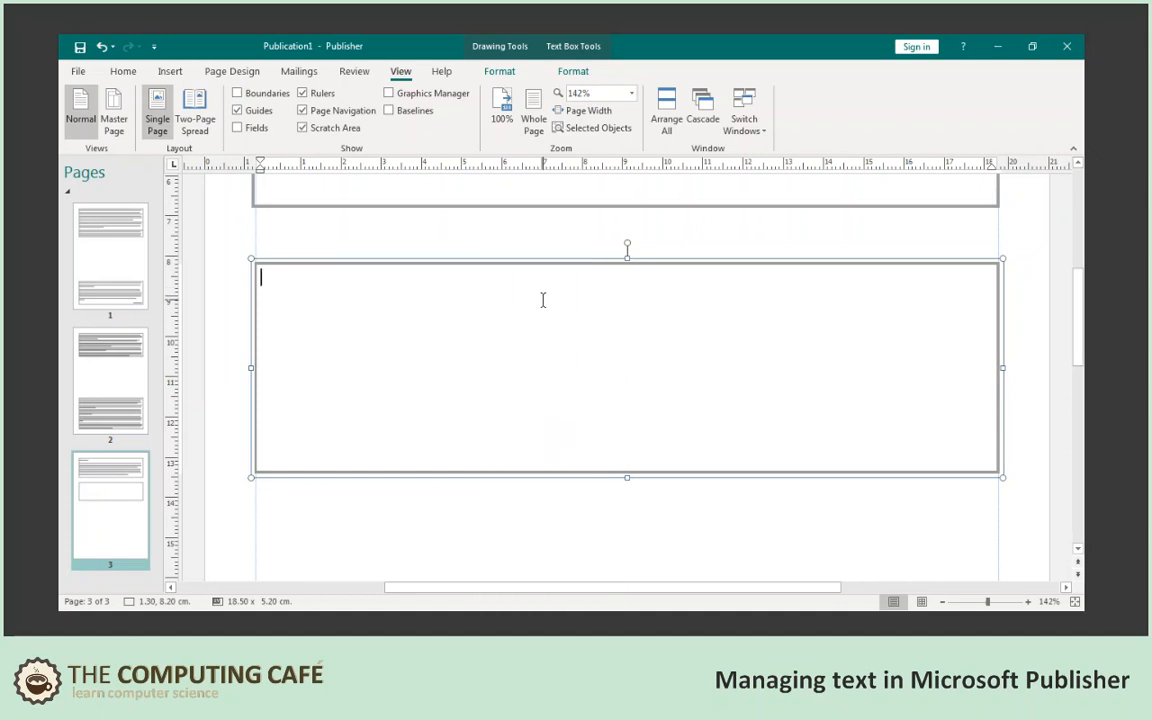
Step: Paste the copied paragraphs into the empty Grow Text Box to Fit box, keeping text only
left_click(533, 118)
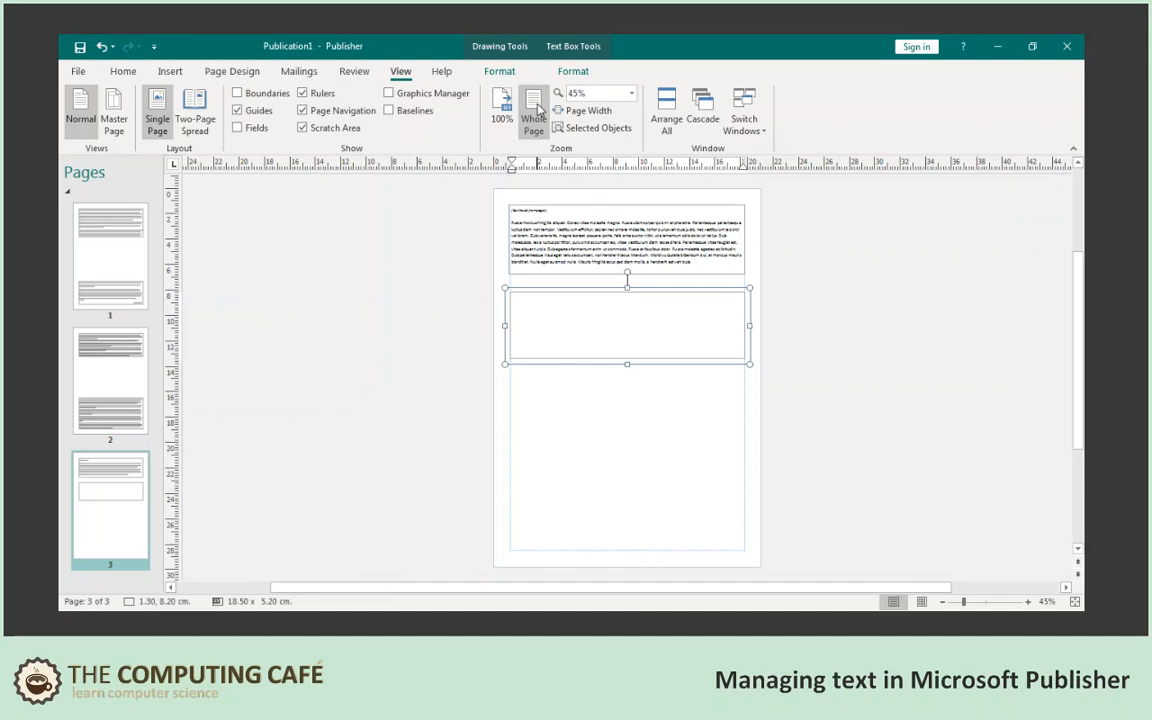
right_click(525, 302)
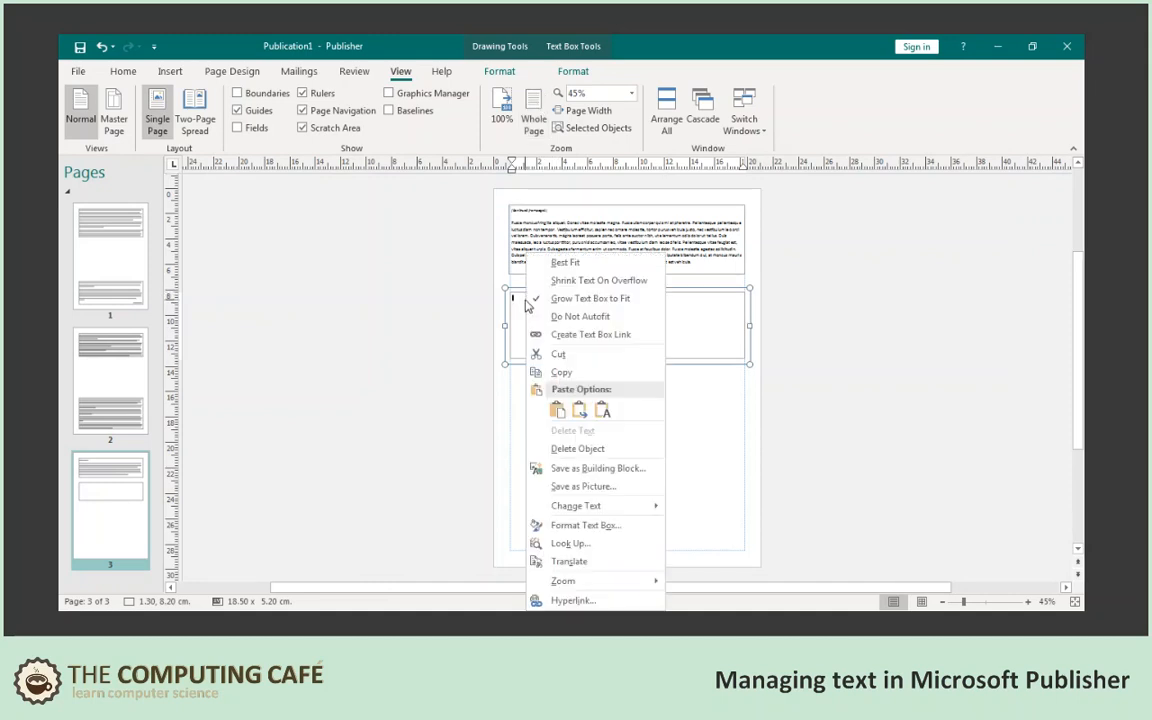
left_click(602, 410)
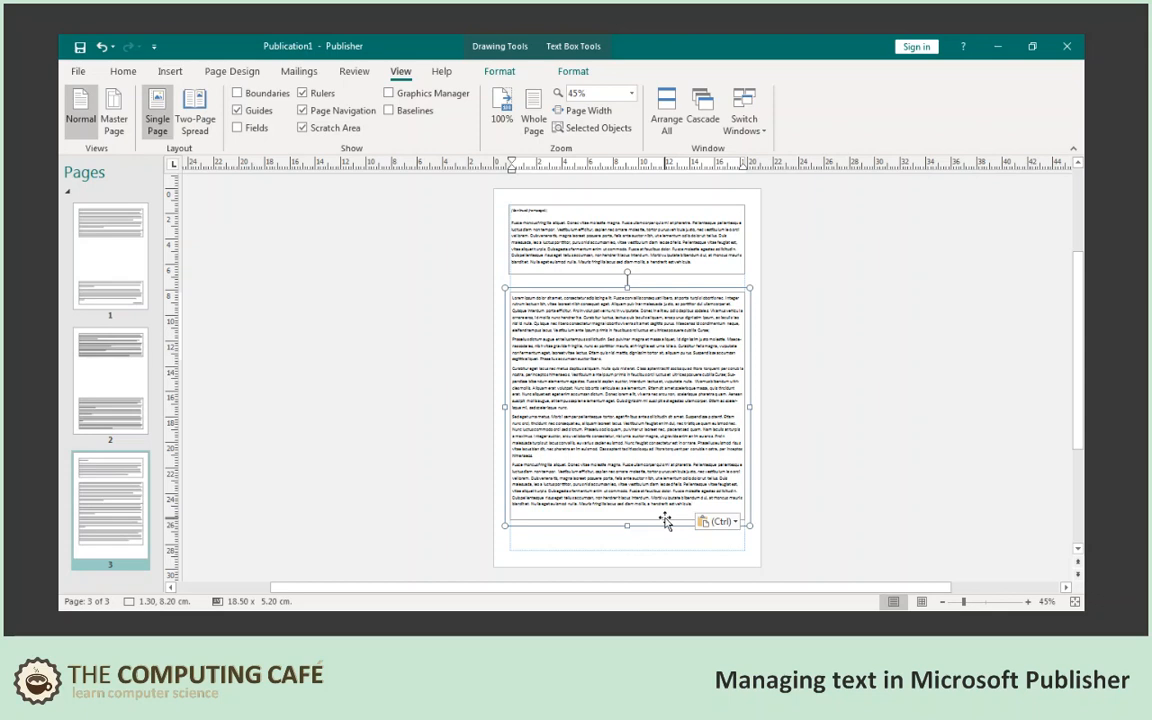
Step: Shorten the filled lower text box on page 3 to about 14.3 cm high, and stretch it down to about 20.3 cm high
left_click(619, 411)
left_click(123, 71)
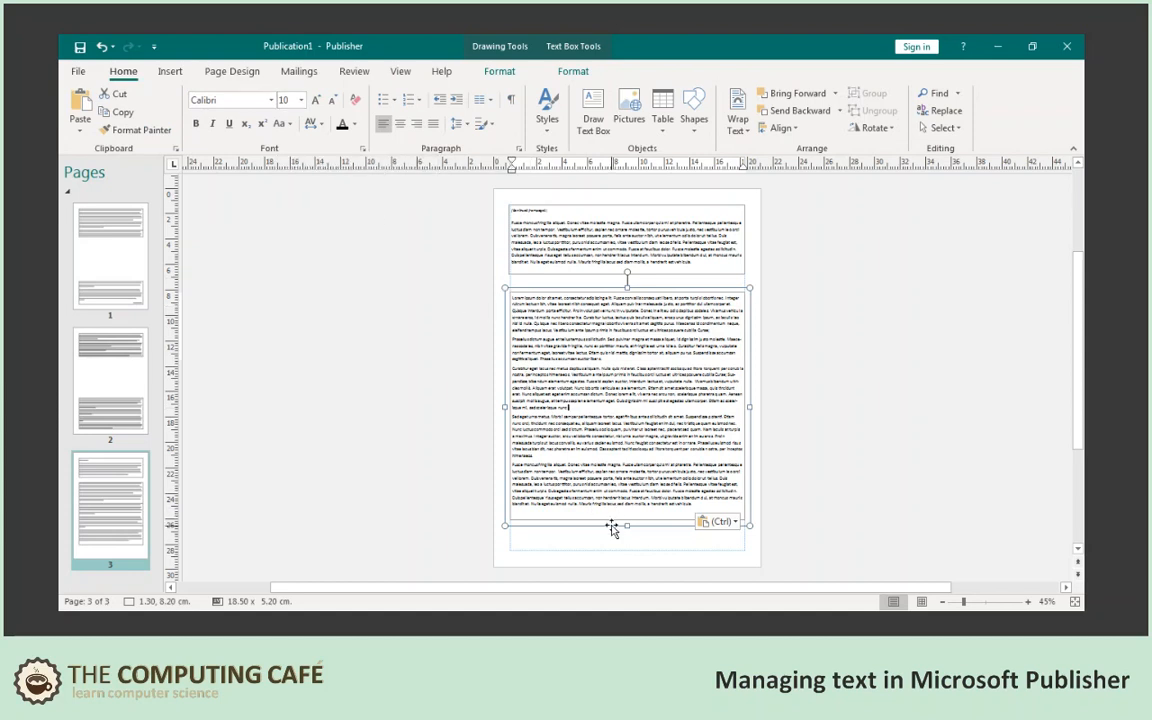
left_click_drag(627, 526, 624, 481)
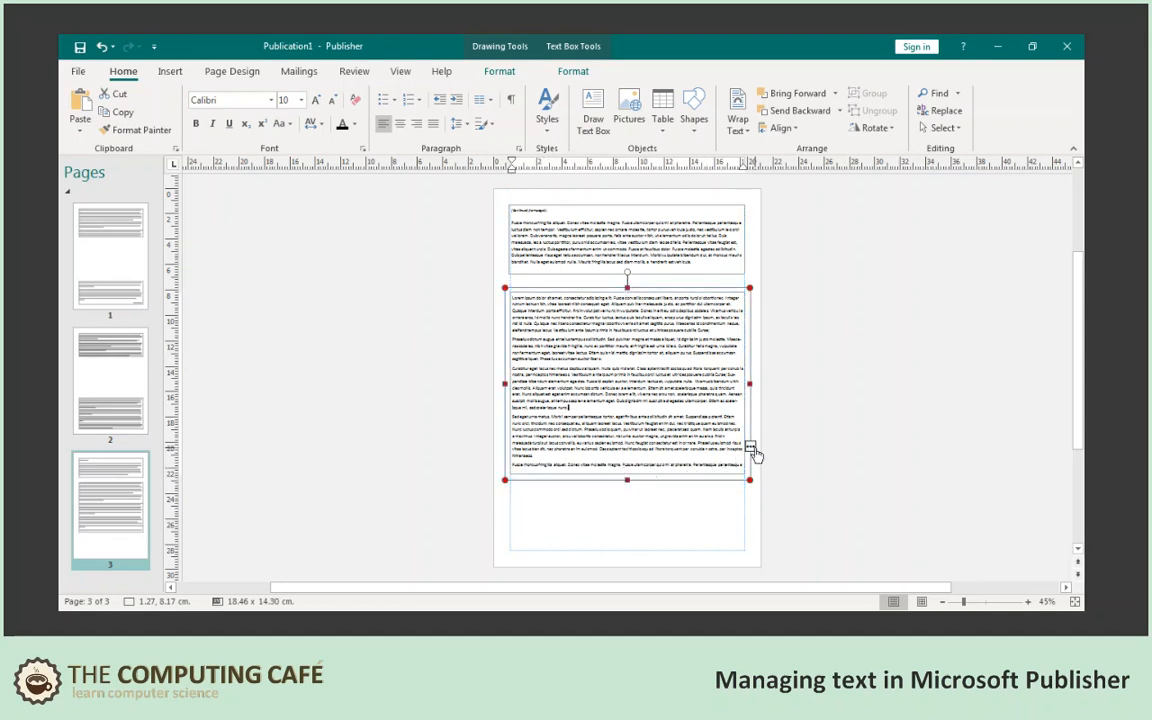
left_click_drag(627, 483, 625, 555)
left_click(785, 510)
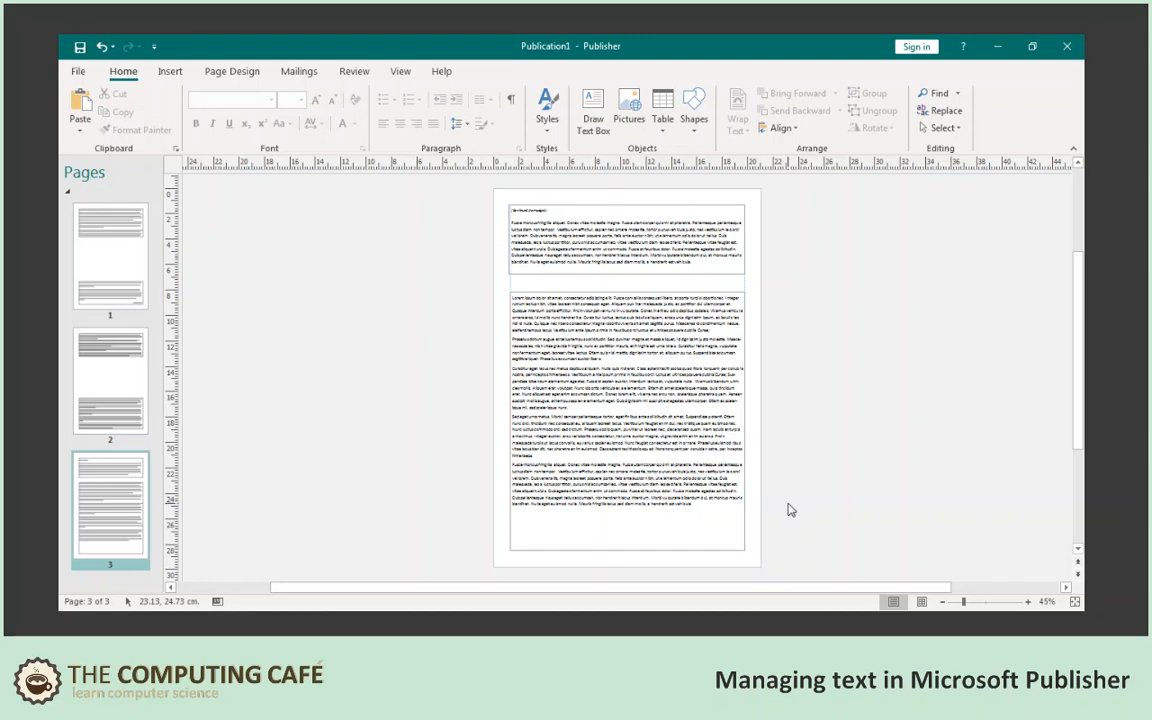
Step: Follow the link from the upper text box on page 1 to its linked box, and examine the continuation notice there
left_click(125, 256)
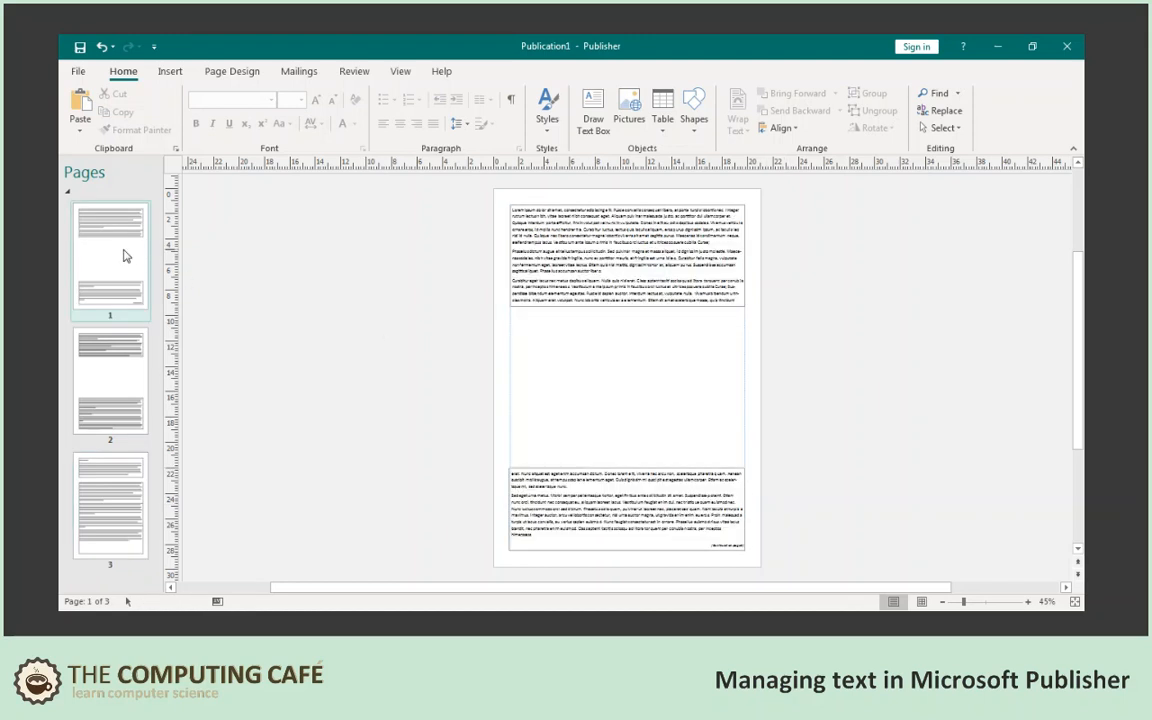
left_click(525, 212)
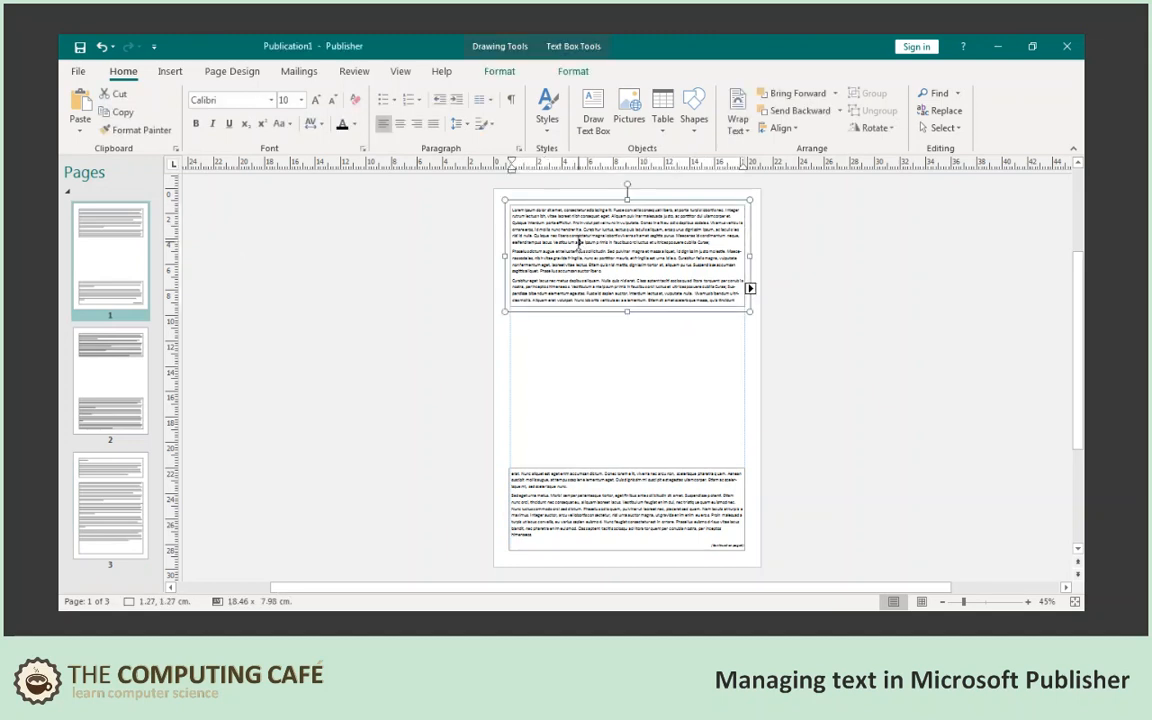
left_click(749, 290)
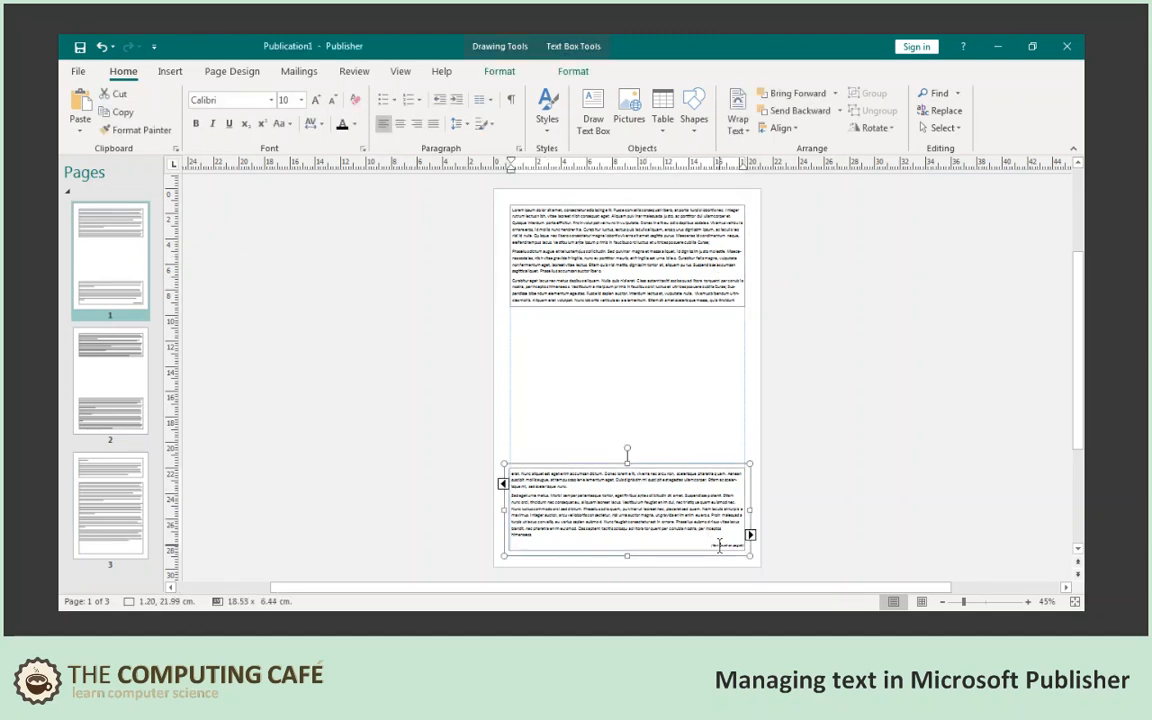
left_click(400, 71)
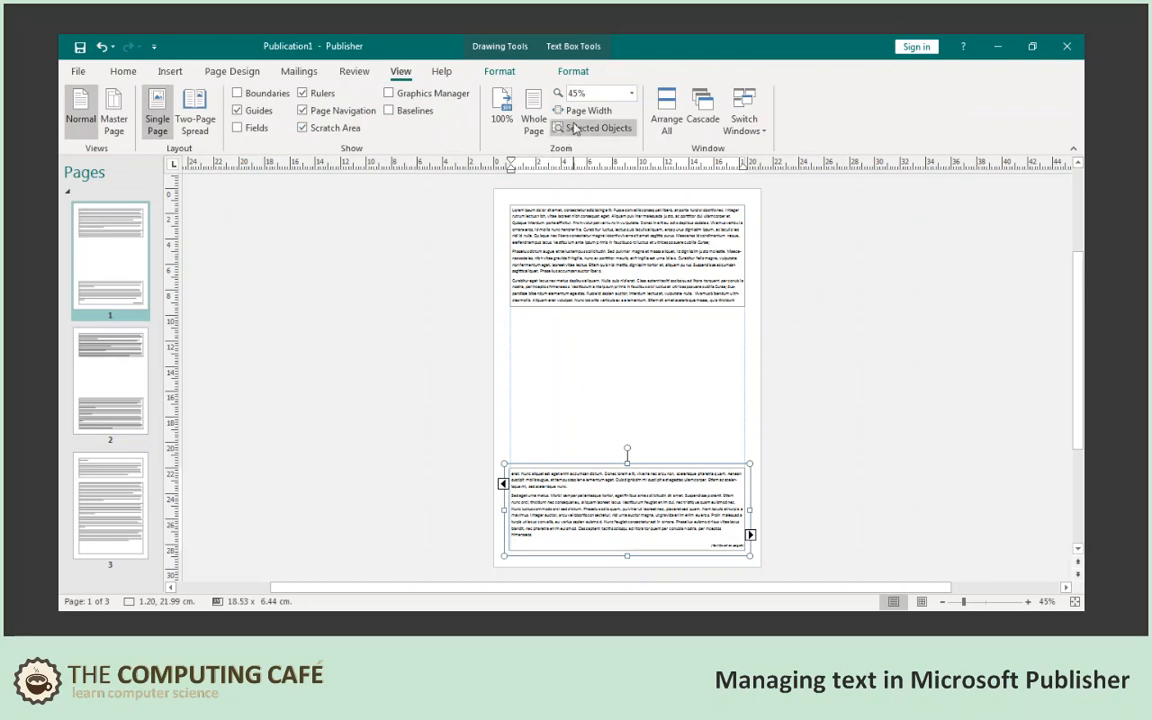
left_click(576, 128)
scroll(689, 404, "down", 5)
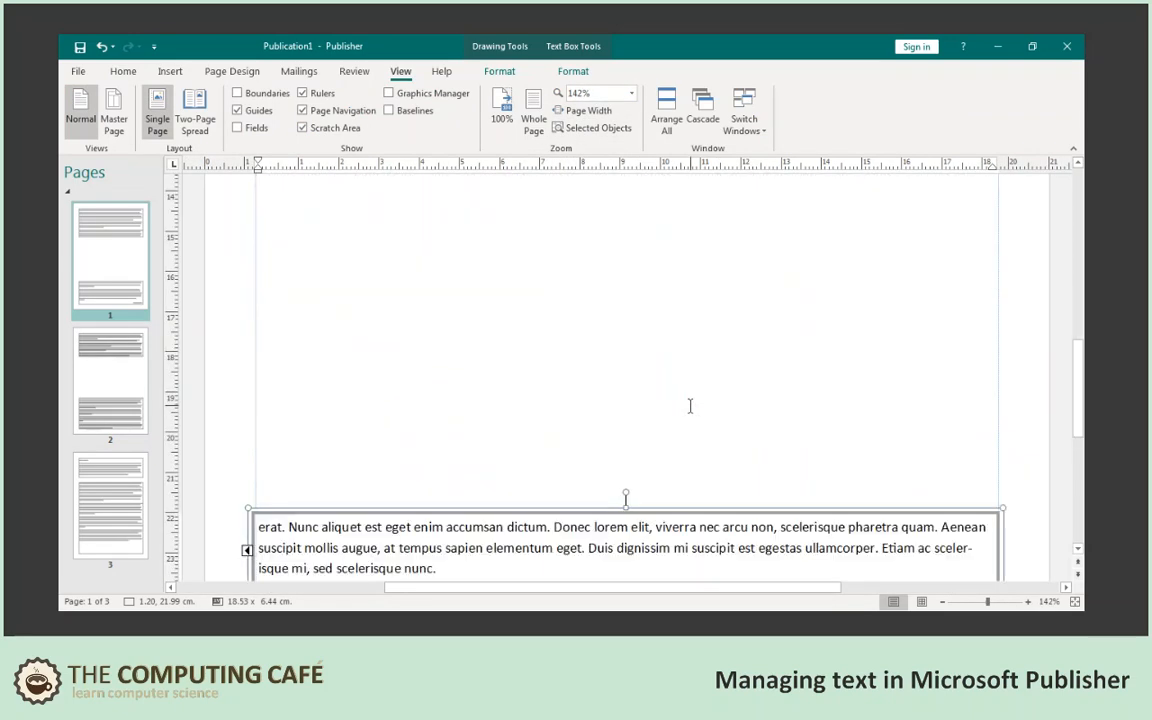
scroll(689, 404, "down", 5)
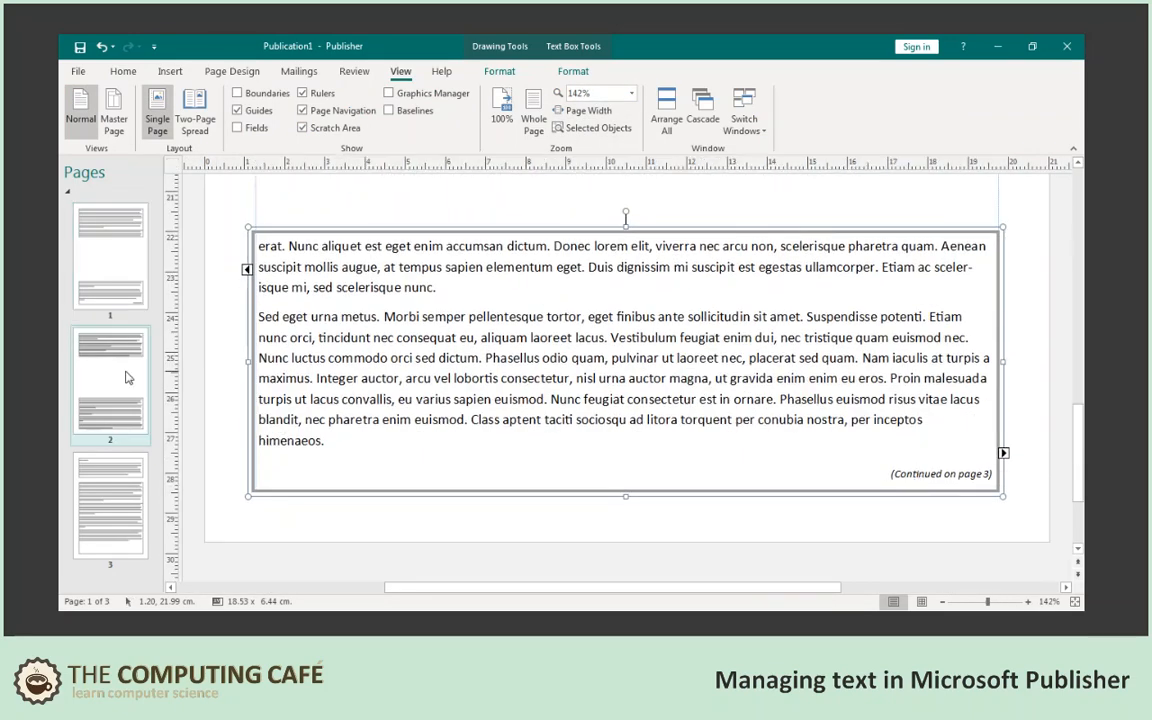
Step: Review the autofit text boxes on page 2 and the Grow Text Box to Fit box on page 3
left_click(127, 377)
left_click(533, 118)
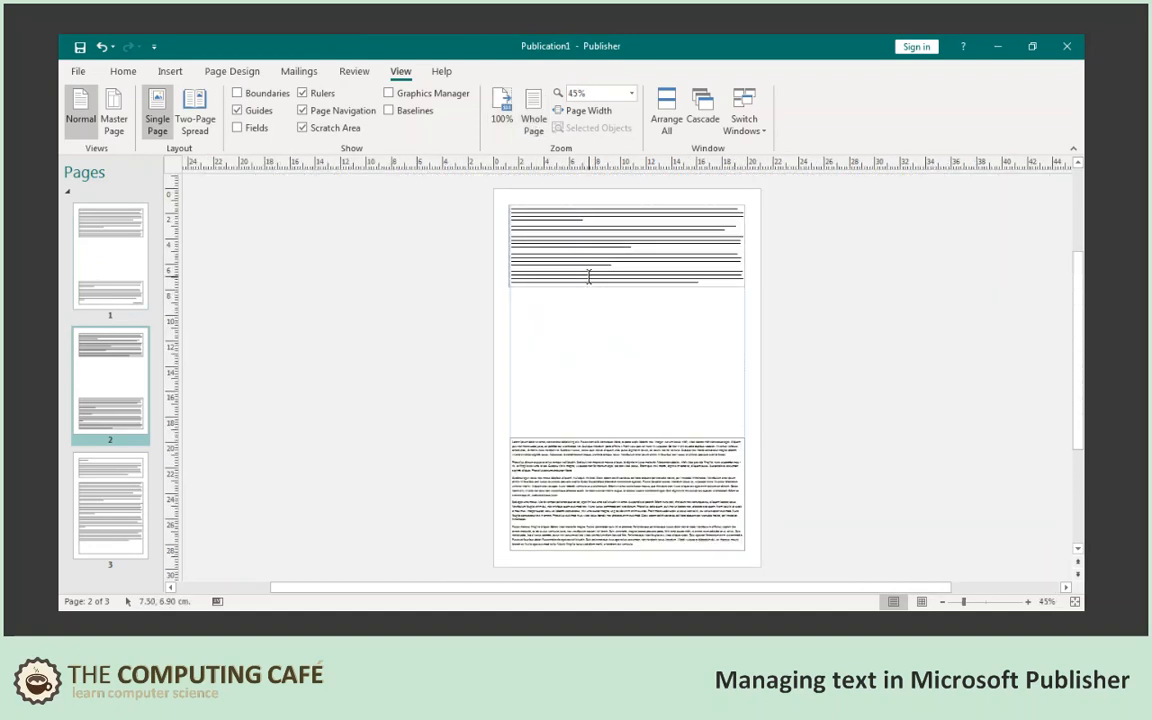
left_click(604, 480)
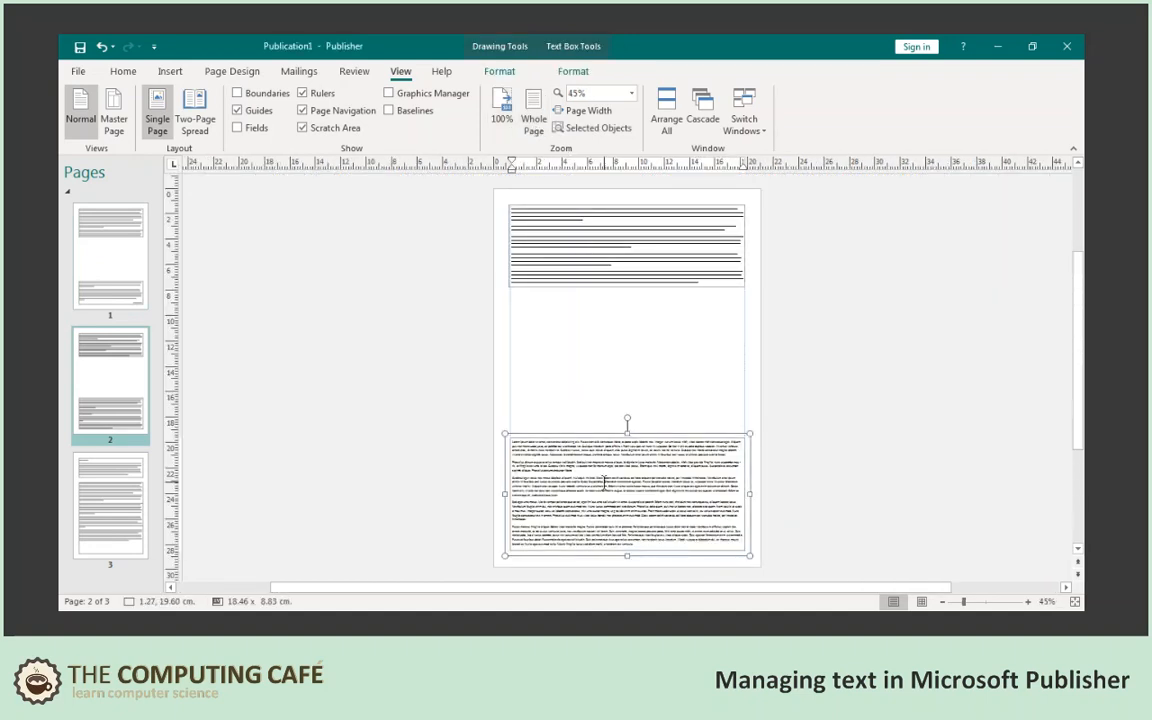
left_click(110, 498)
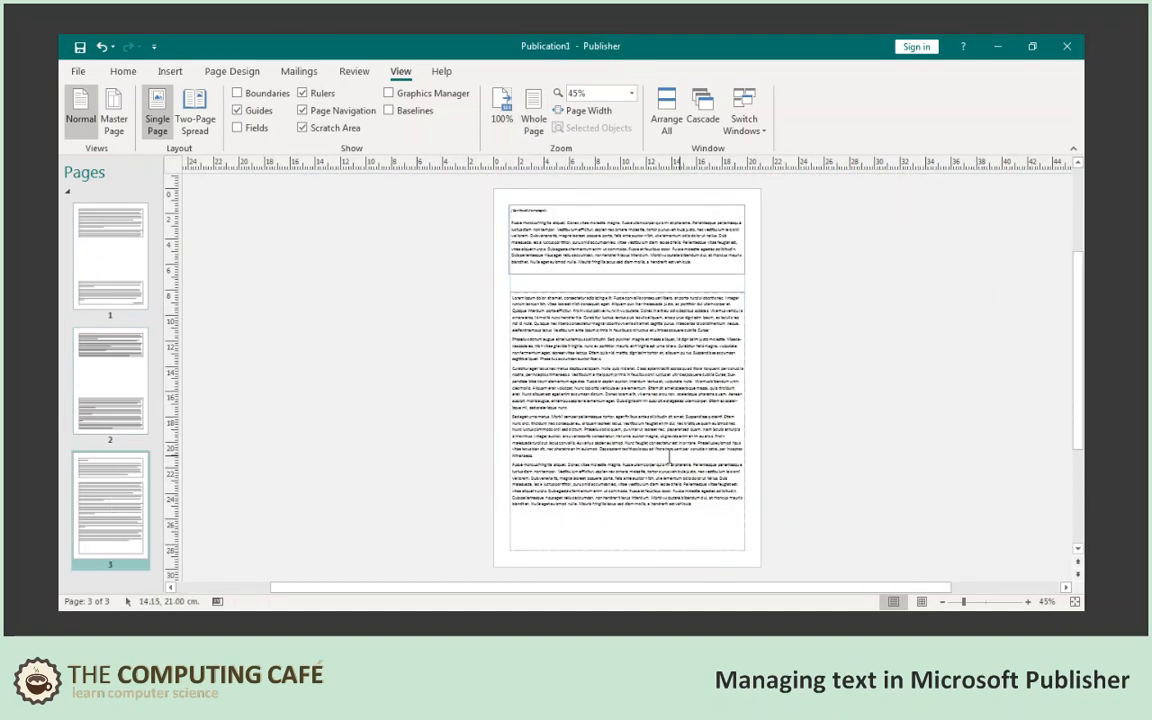
left_click(686, 461)
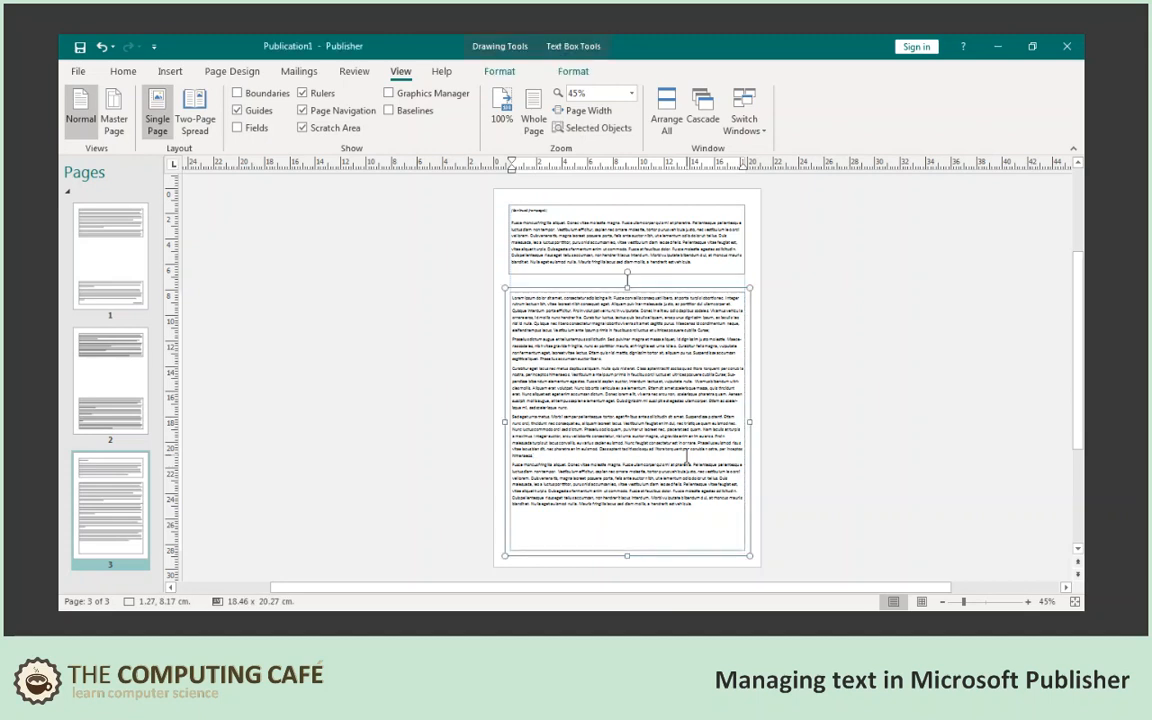